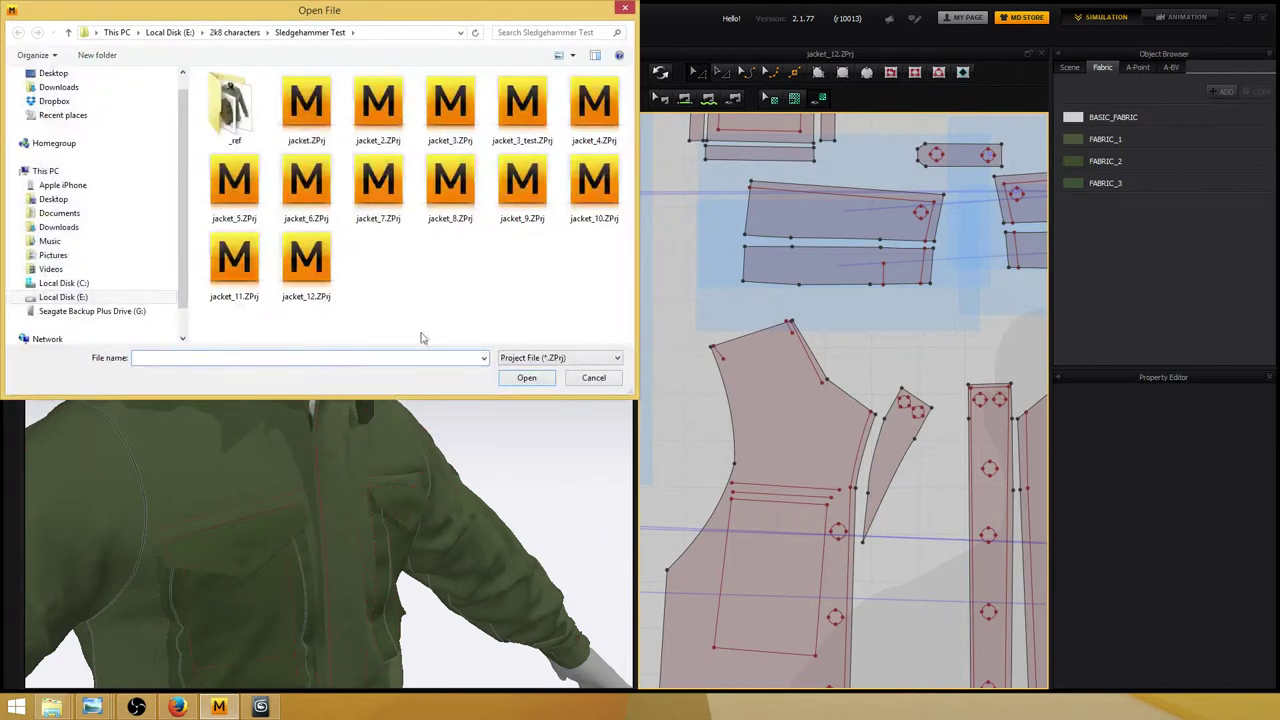
Open the jacket_12.ZPrj project file.
double_click(306, 260)
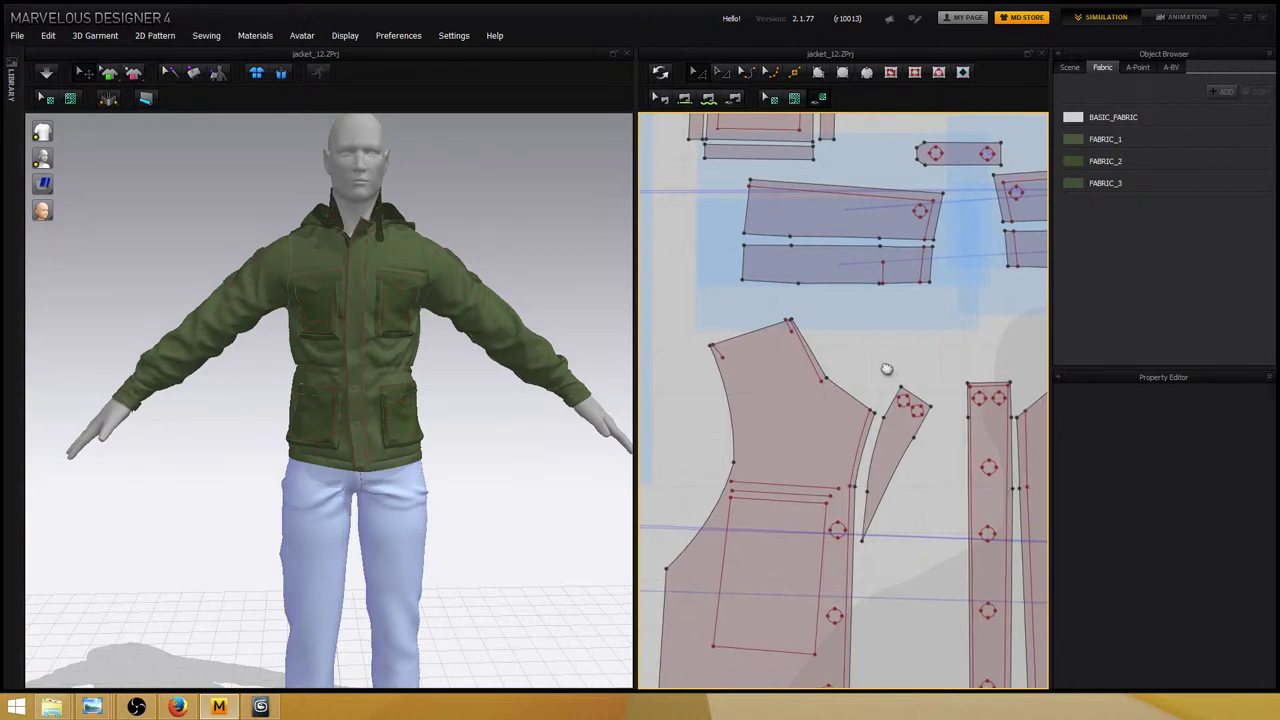
Try to select a large group of the jacket's 2D pattern pieces at once, including the symmetric ones.
middle_drag(886, 366, 849, 329)
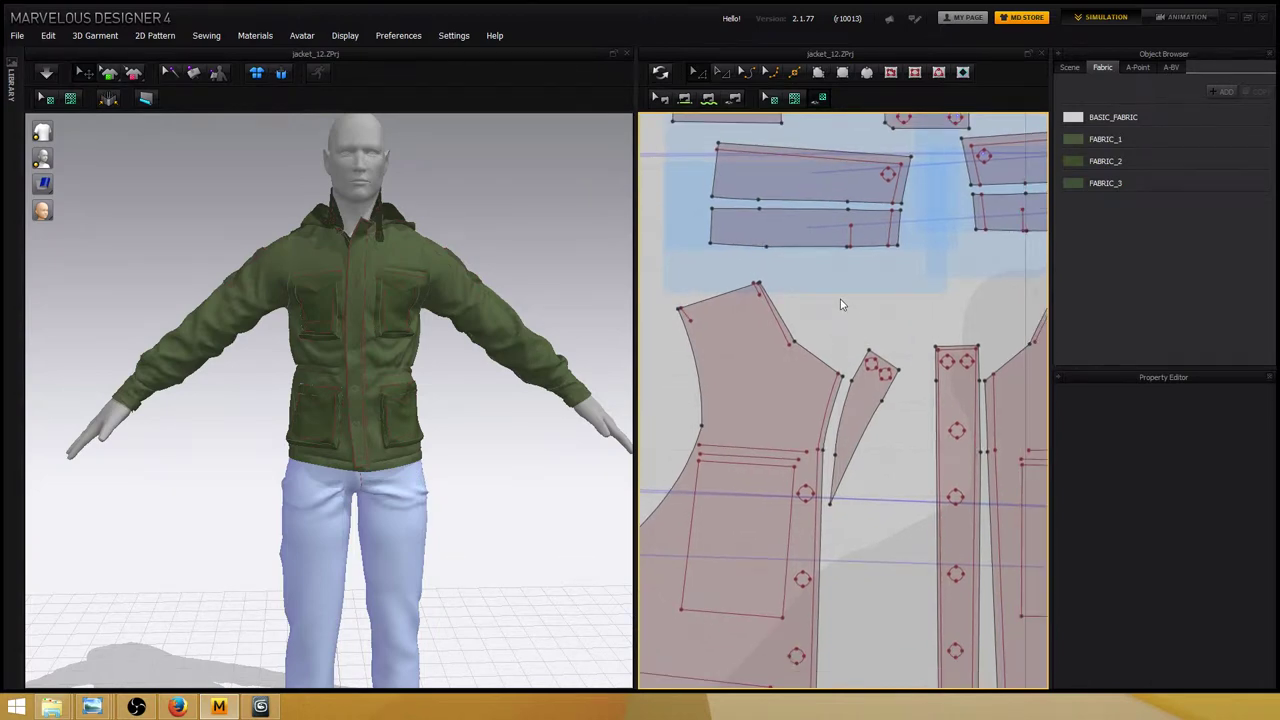
scroll(840, 330, down, 10)
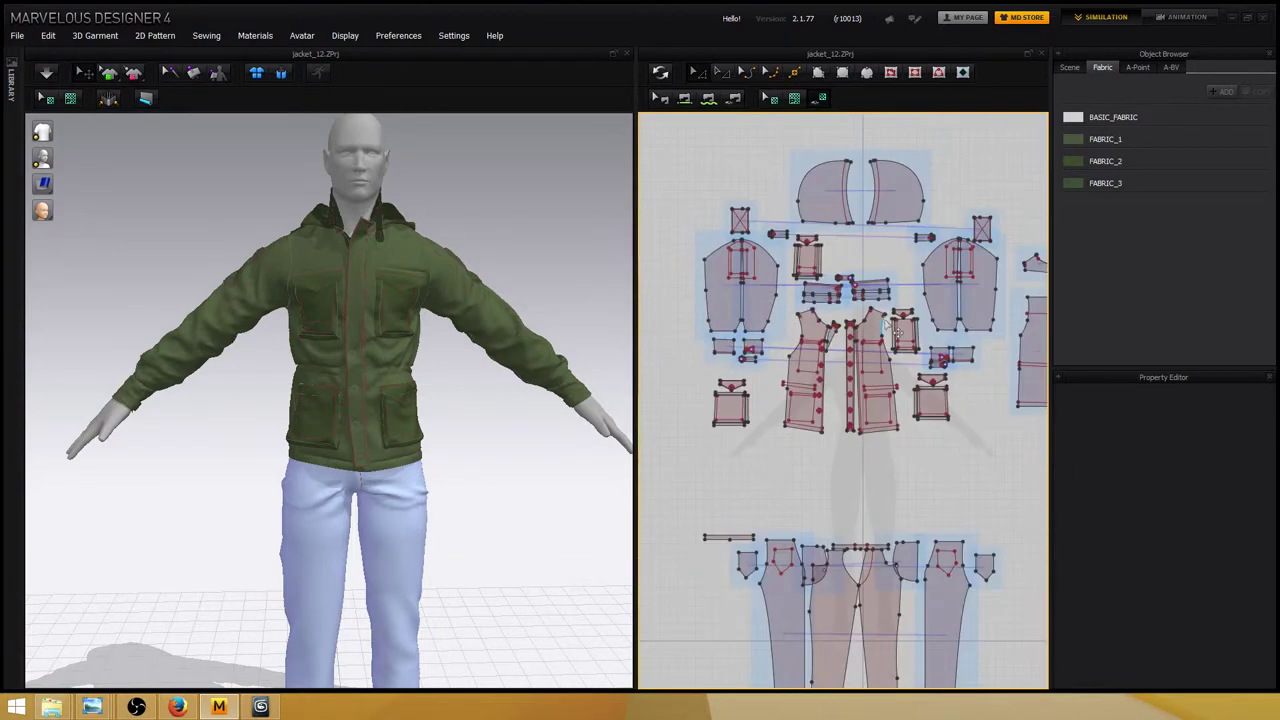
scroll(840, 335, down, 5)
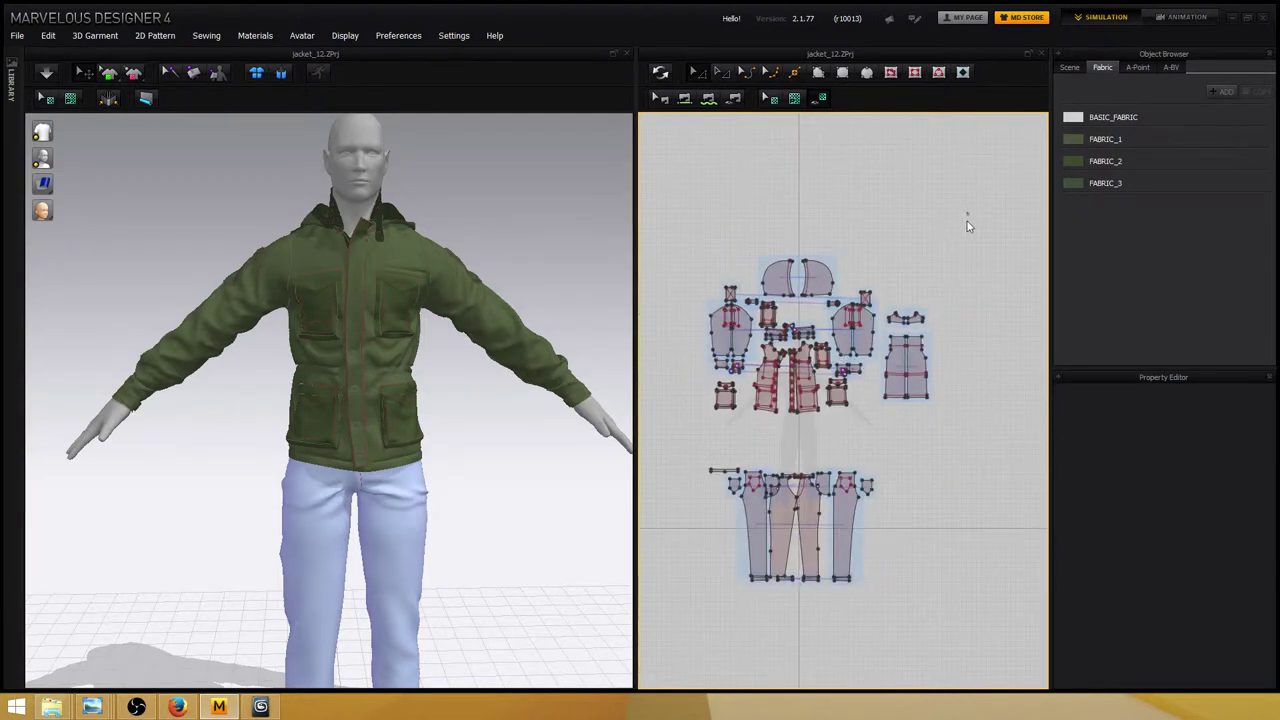
drag(967, 212, 786, 430)
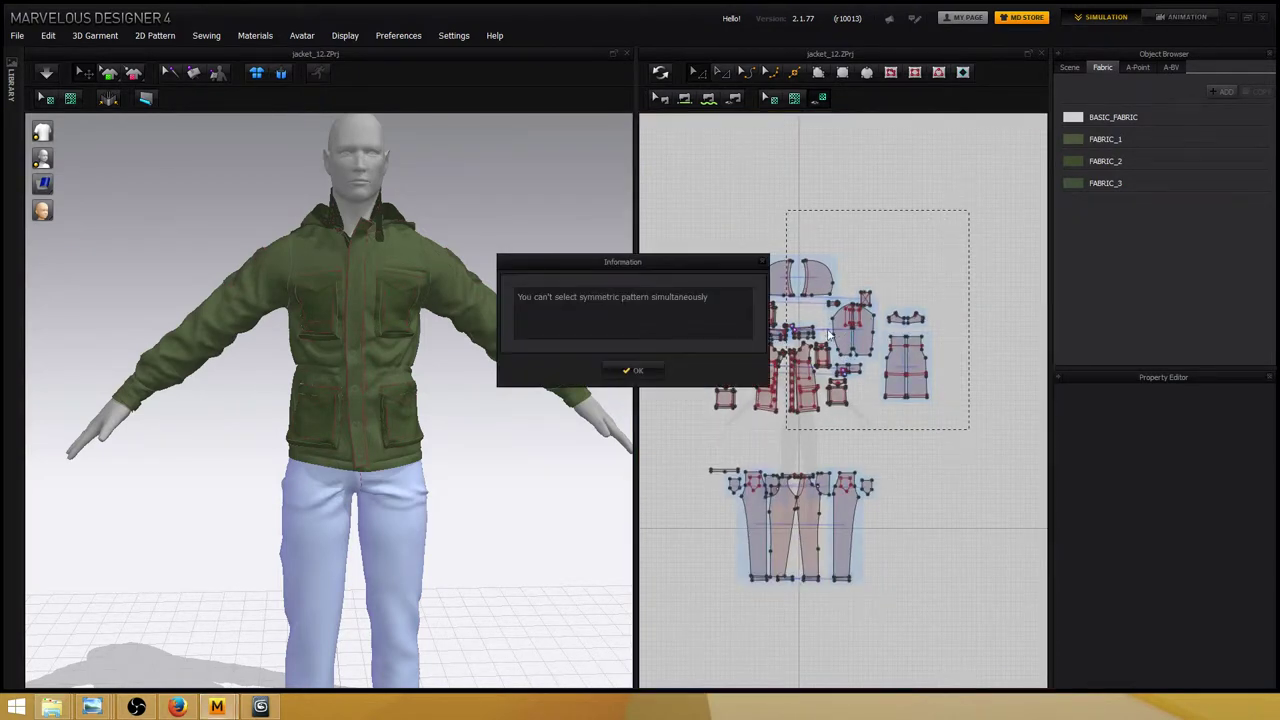
click(645, 370)
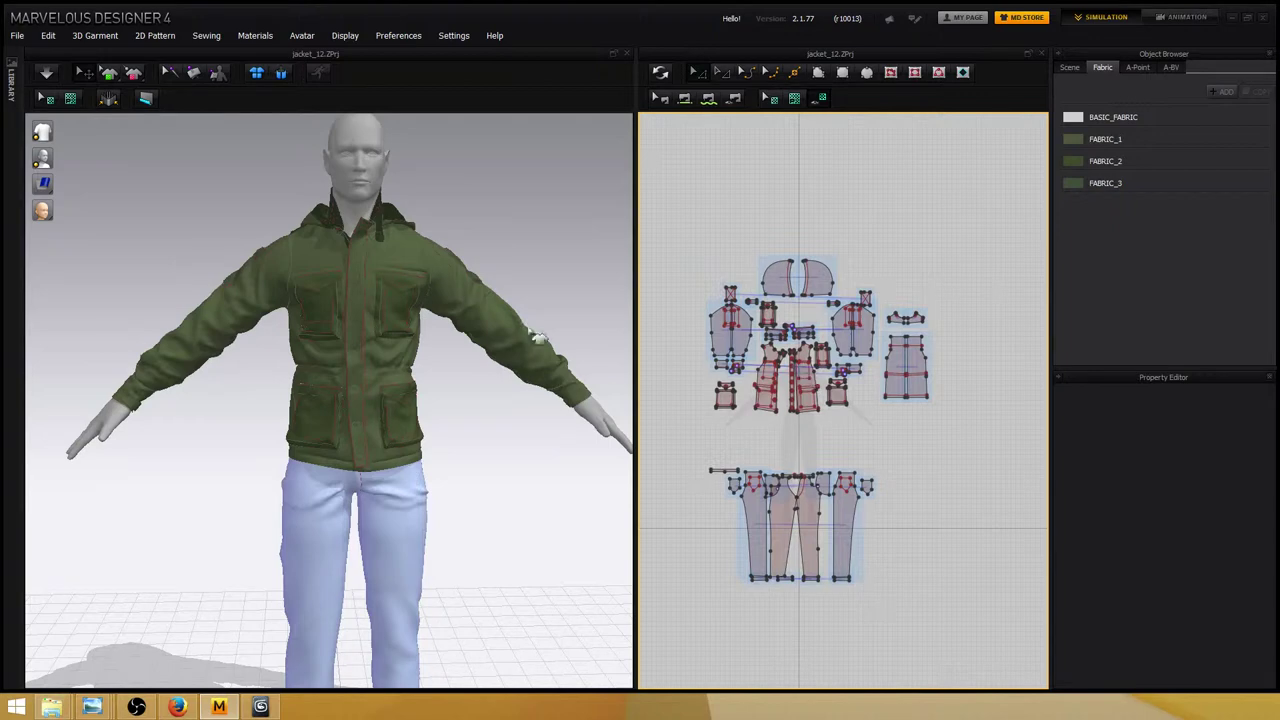
click(177, 707)
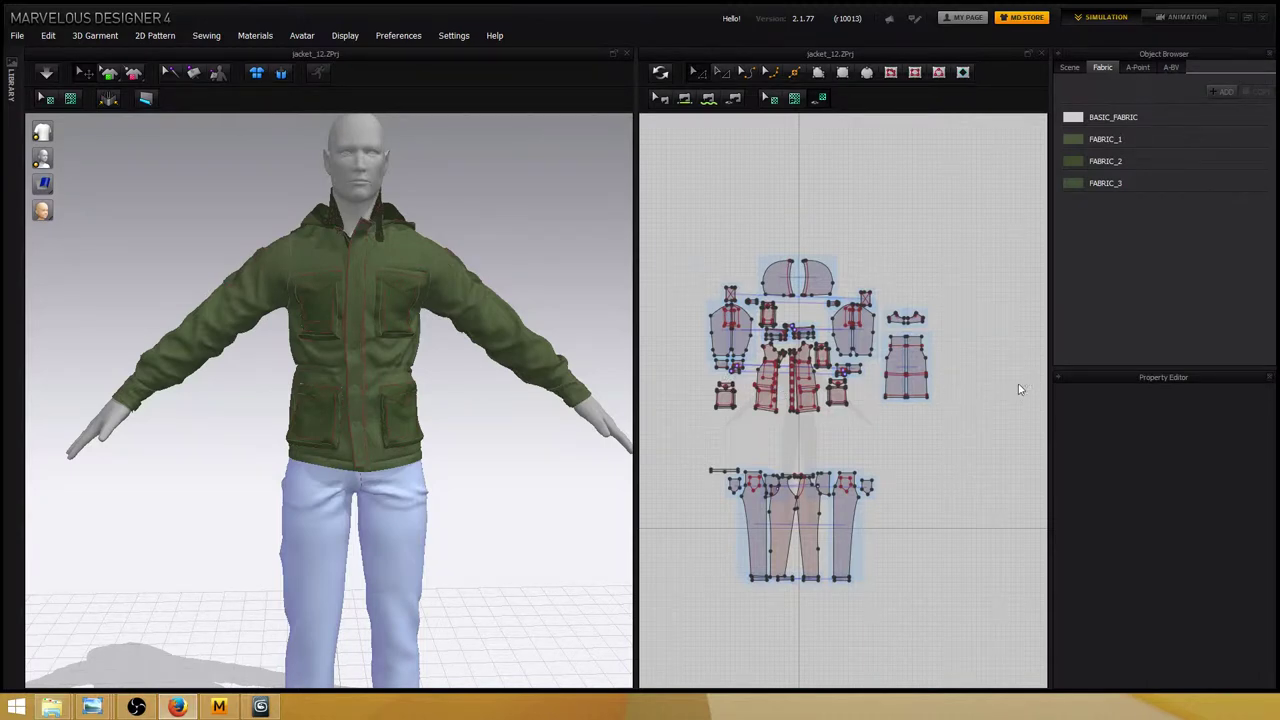
Select the jacket's right-hand front panel, the buttoned placket strip and the chest pocket piece together in the 2D pattern view.
scroll(884, 347, up, 10)
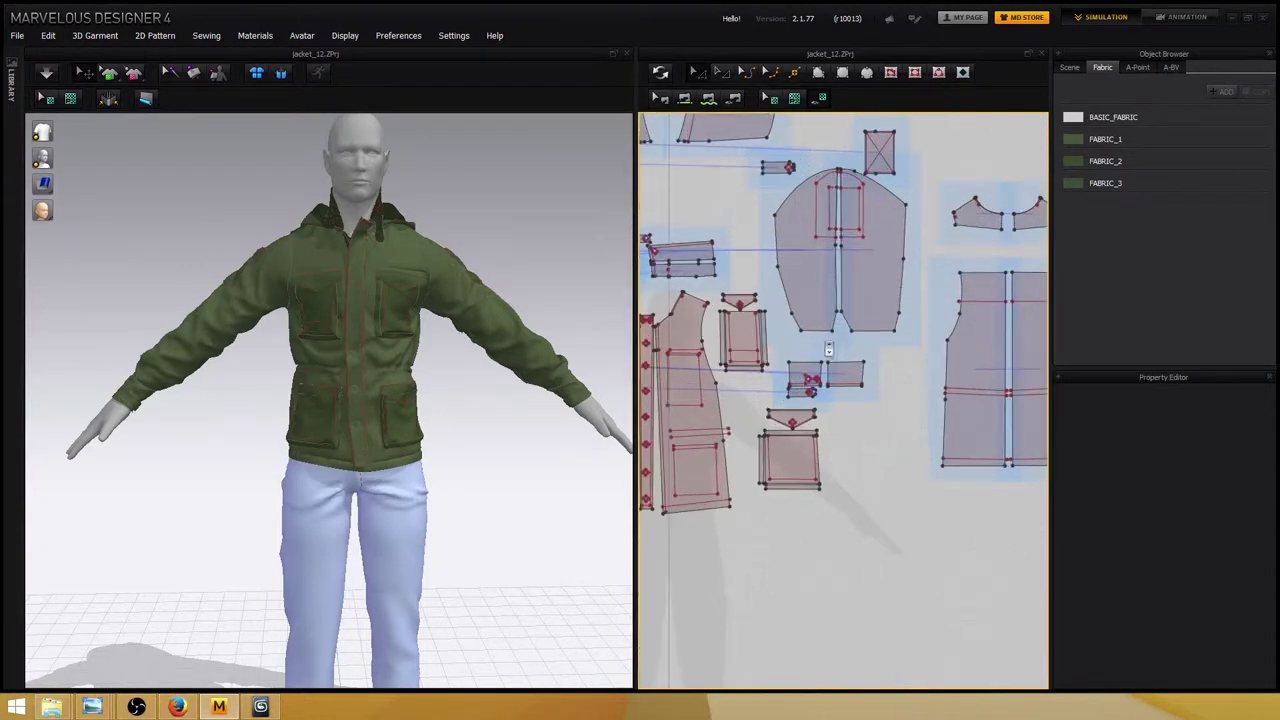
scroll(884, 347, down, 10)
click(800, 381)
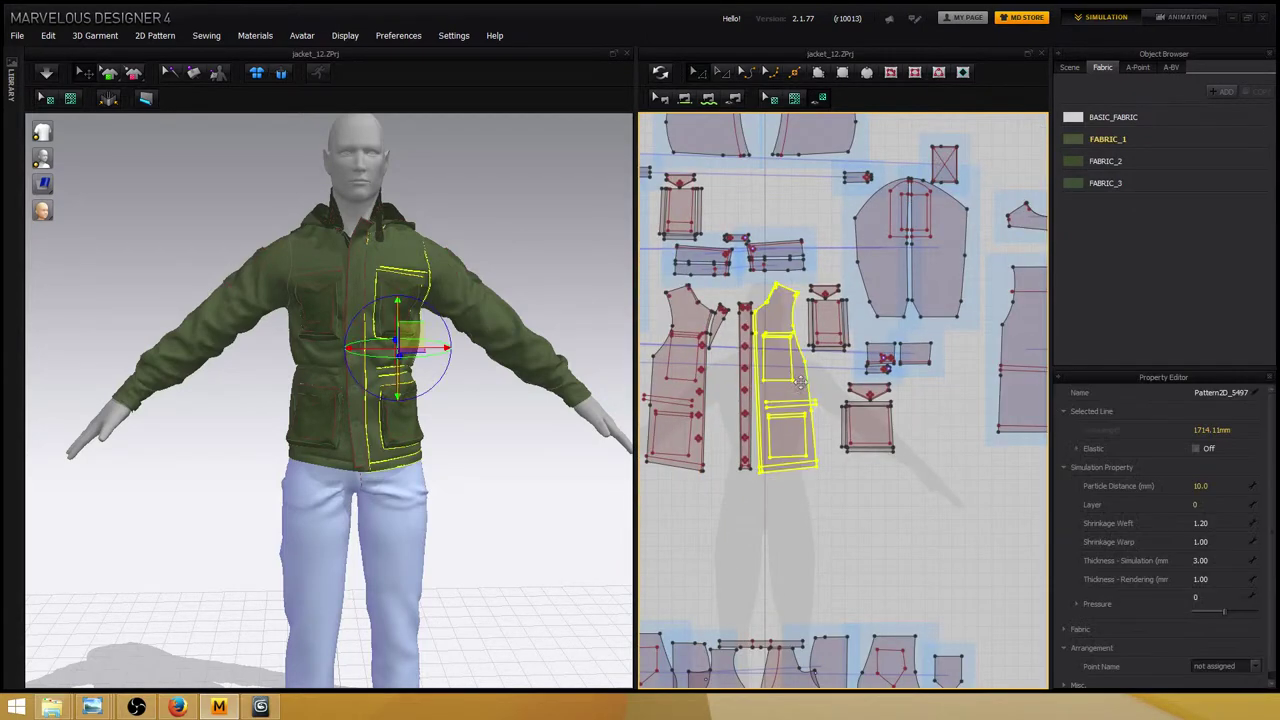
scroll(852, 348, up, 3)
scroll(852, 348, up, 4)
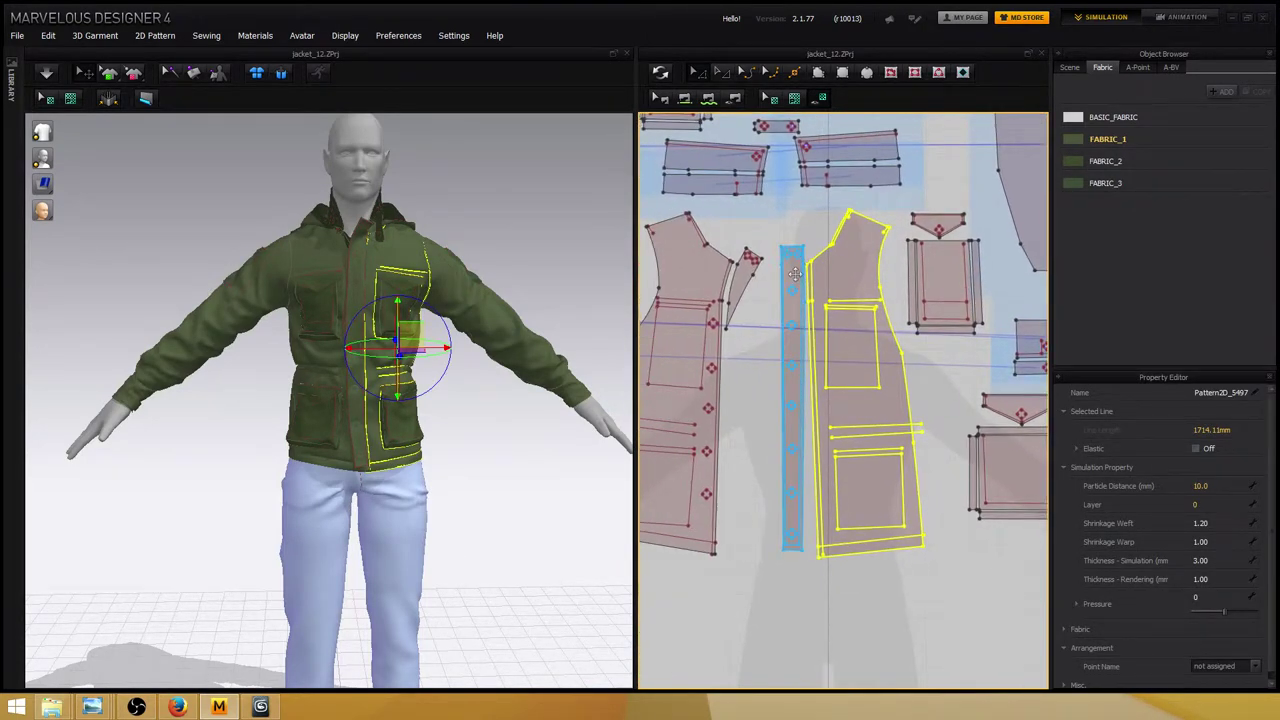
shift+click(792, 310)
right_drag(746, 290, 686, 328)
shift+click(903, 294)
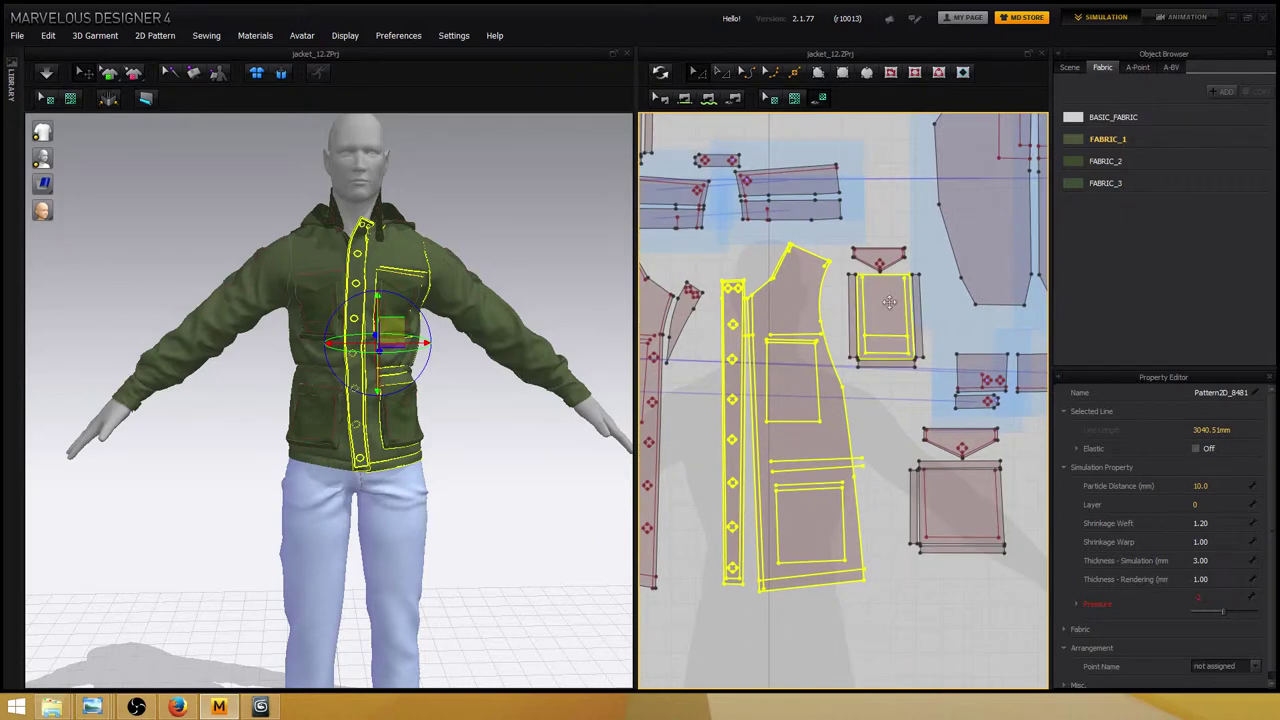
Add the chest pocket flap and the other jacket pieces to the selection, leaving out the collar pieces and the tapered buttoned neck piece.
right_drag(903, 294, 846, 323)
scroll(846, 323, up, 2)
drag(870, 267, 741, 452)
right_drag(900, 400, 766, 371)
scroll(766, 371, down, 3)
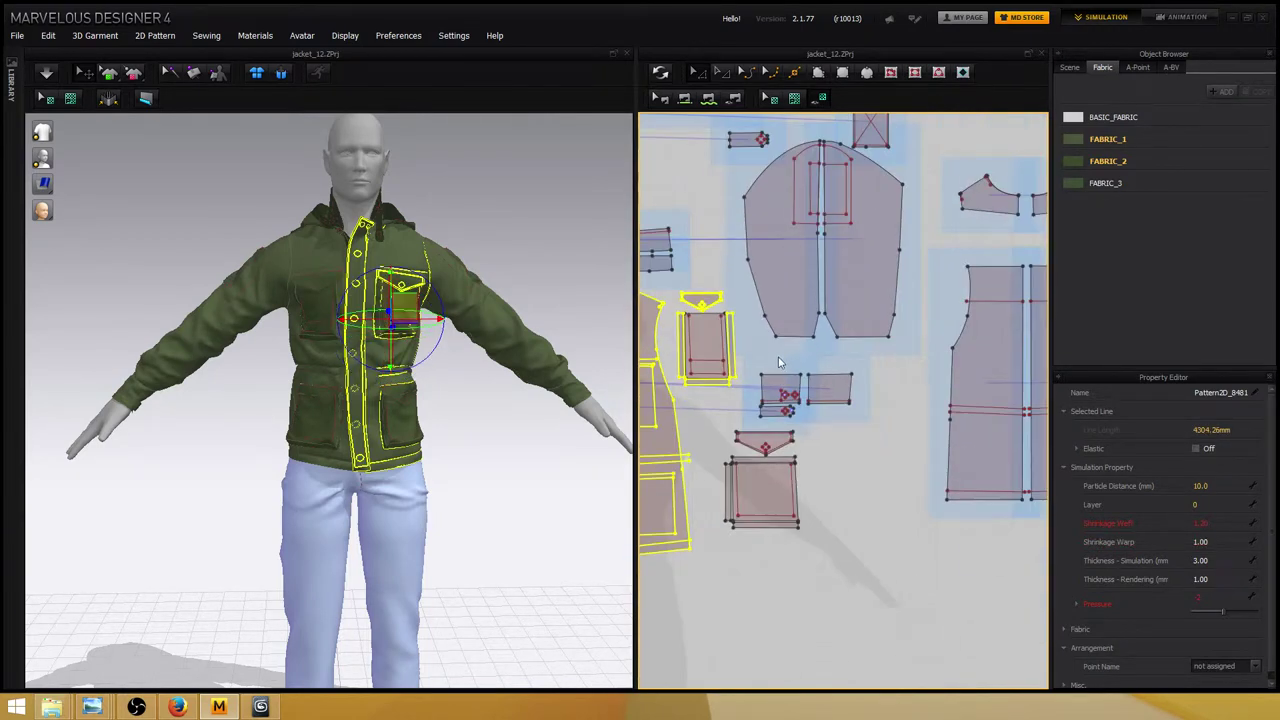
scroll(801, 365, up, 4)
scroll(801, 365, down, 5)
drag(894, 280, 663, 428)
Freeze the selected jacket pieces, keeping only the collar and the tapered neck piece free to simulate.
mouse_move(430, 321)
right_down()
mouse_move(486, 266)
mouse_move(531, 286)
mouse_move(543, 309)
mouse_move(500, 346)
mouse_move(526, 277)
mouse_move(497, 294)
mouse_move(517, 291)
mouse_move(481, 330)
mouse_move(503, 326)
mouse_move(409, 297)
mouse_move(497, 300)
mouse_move(526, 317)
mouse_move(291, 309)
mouse_move(414, 304)
right_up()
scroll(538, 279, up, 3)
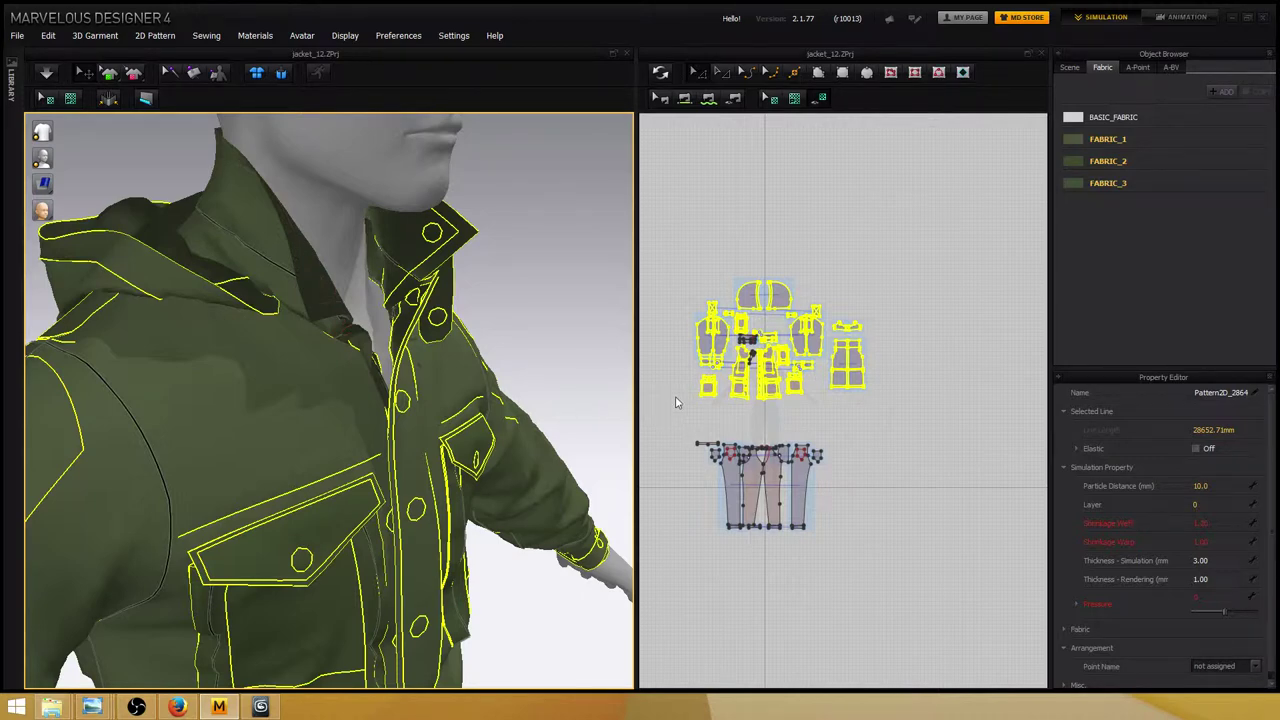
right_drag(580, 357, 540, 365)
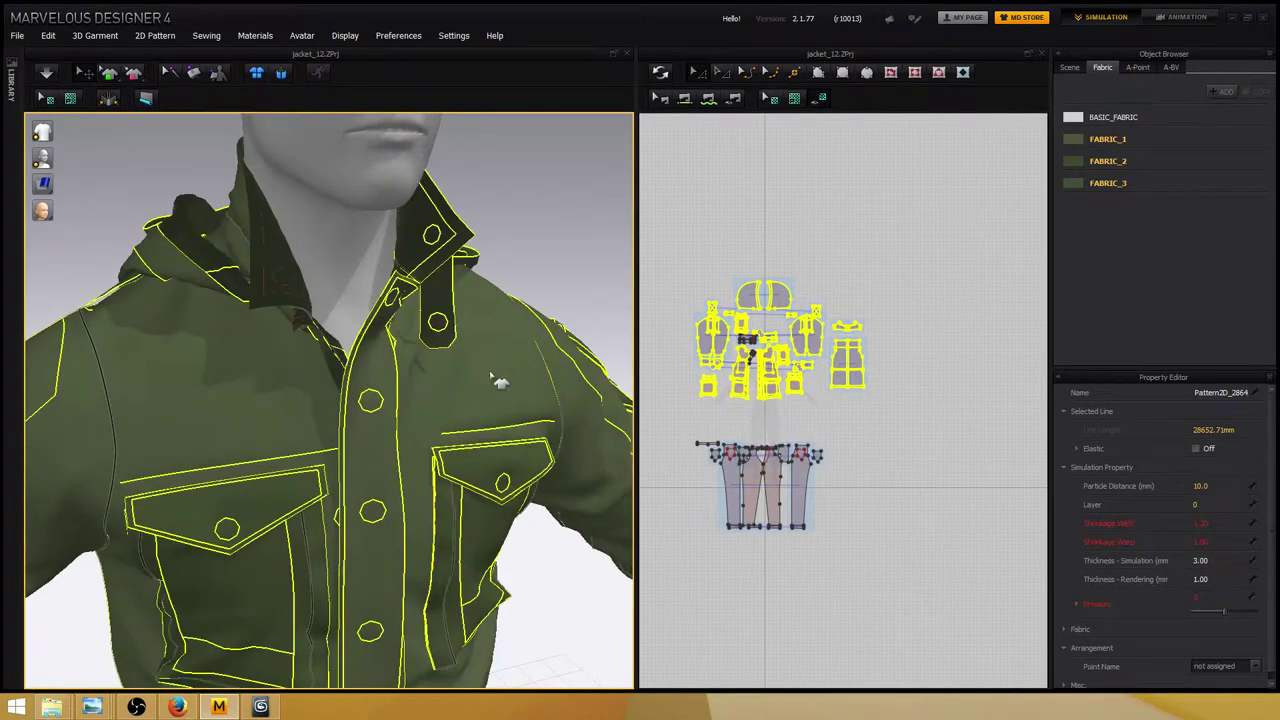
right_click(492, 376)
click(536, 51)
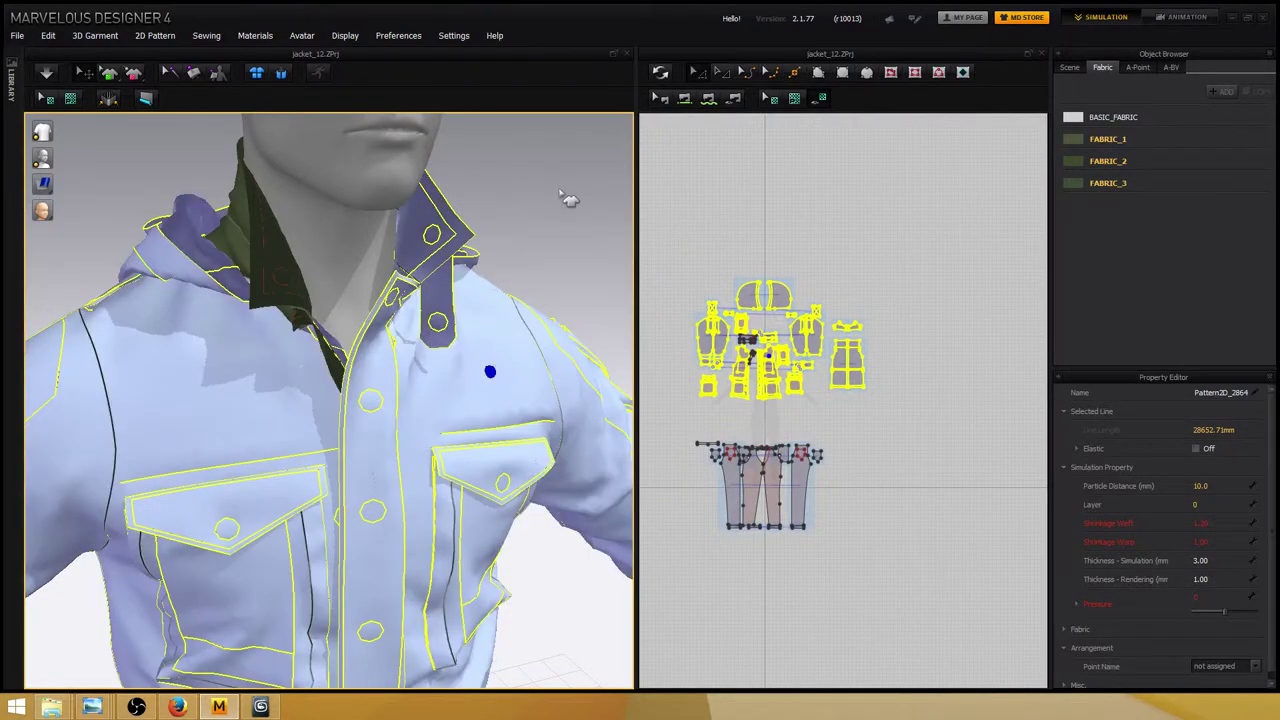
Examine from the side how the tapered neck piece and the upper collar piece meet at the neckline on the avatar.
right_drag(566, 200, 551, 246)
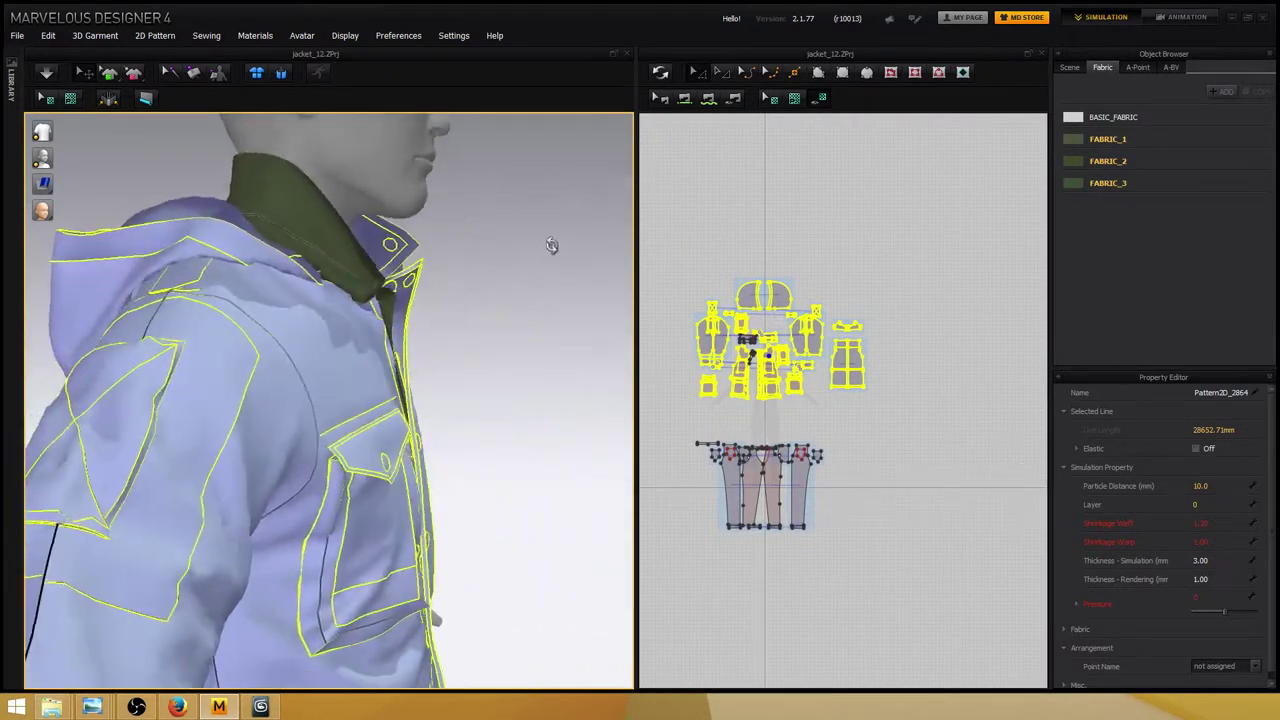
scroll(537, 257, up, 5)
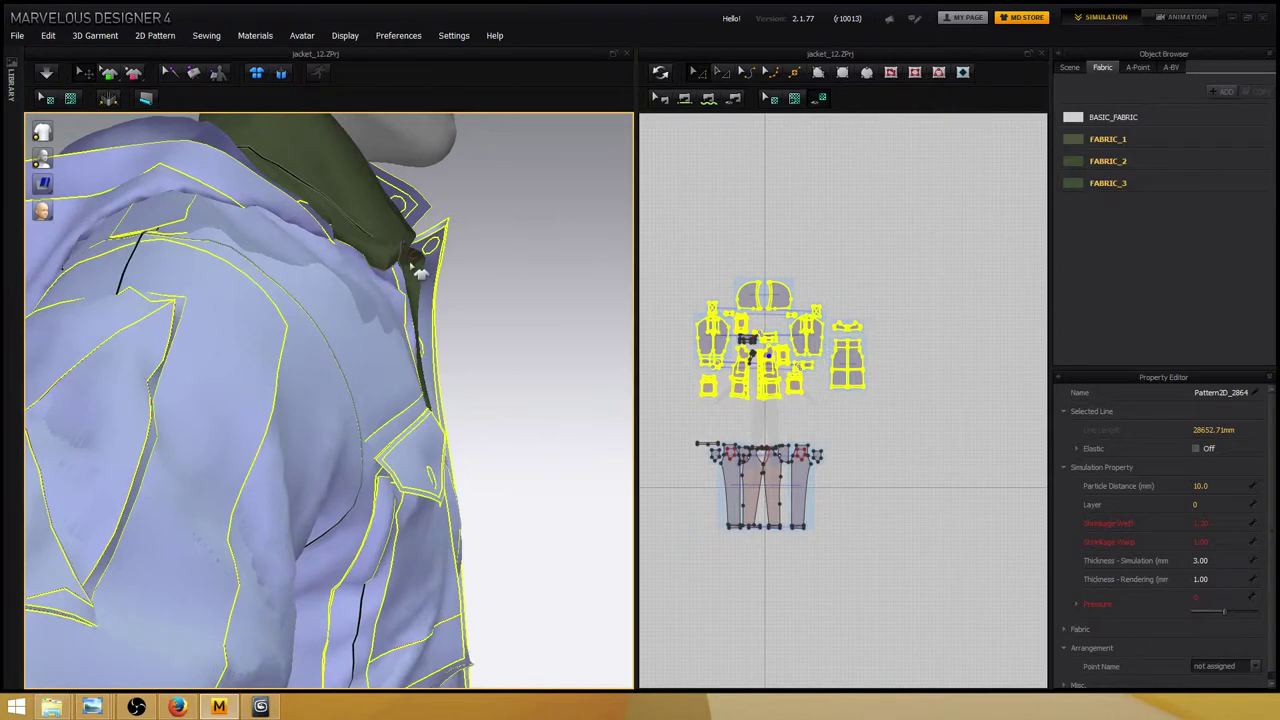
click(420, 258)
right_drag(529, 251, 511, 314)
scroll(515, 308, up, 4)
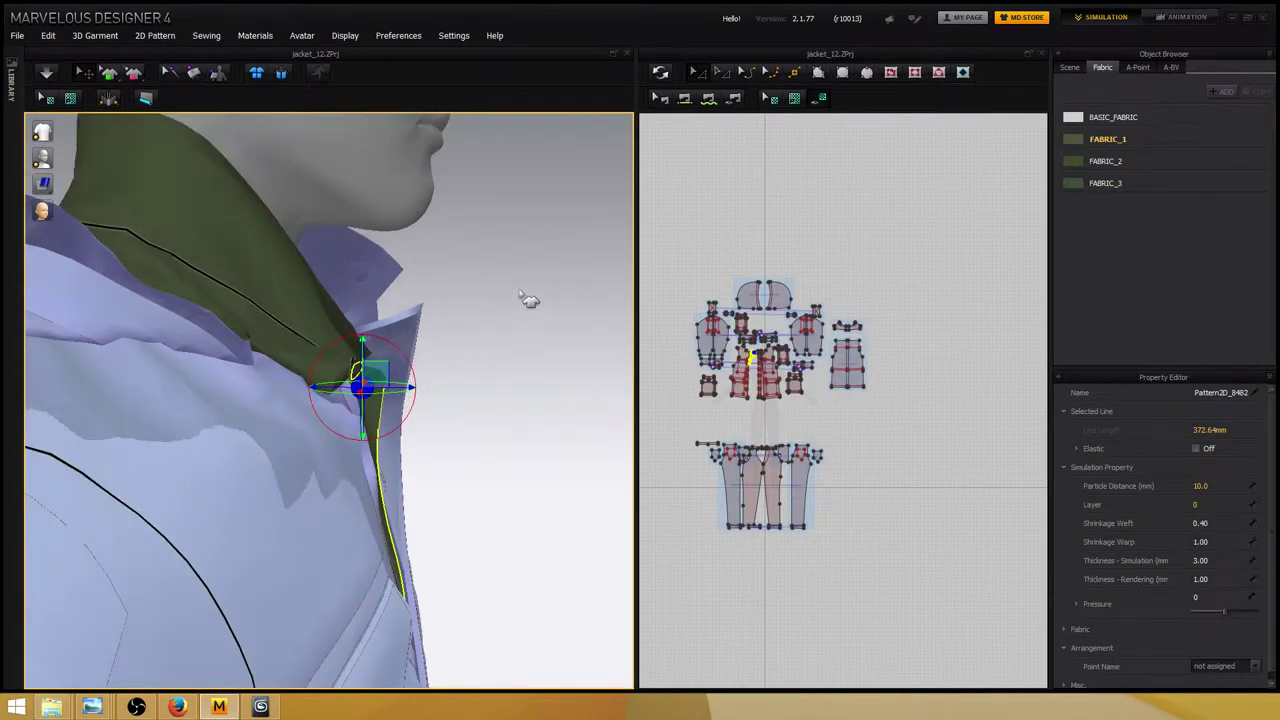
right_drag(534, 291, 444, 309)
click(344, 312)
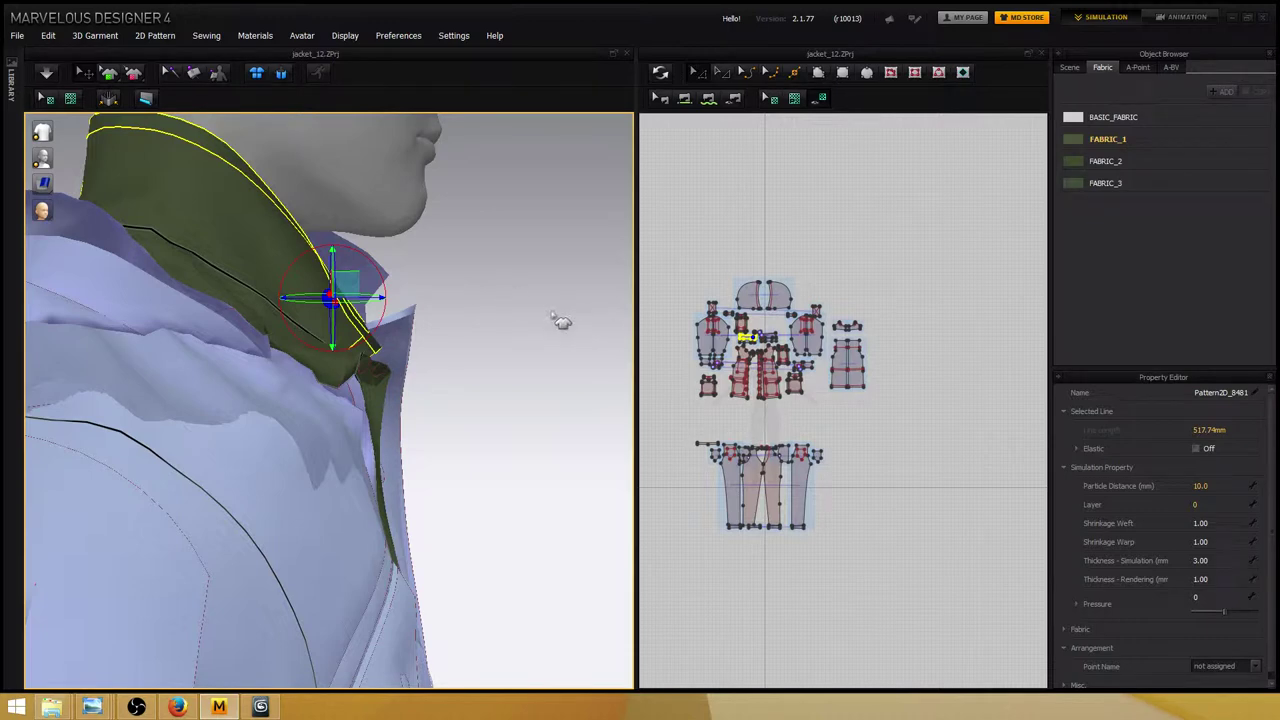
right_drag(520, 303, 523, 285)
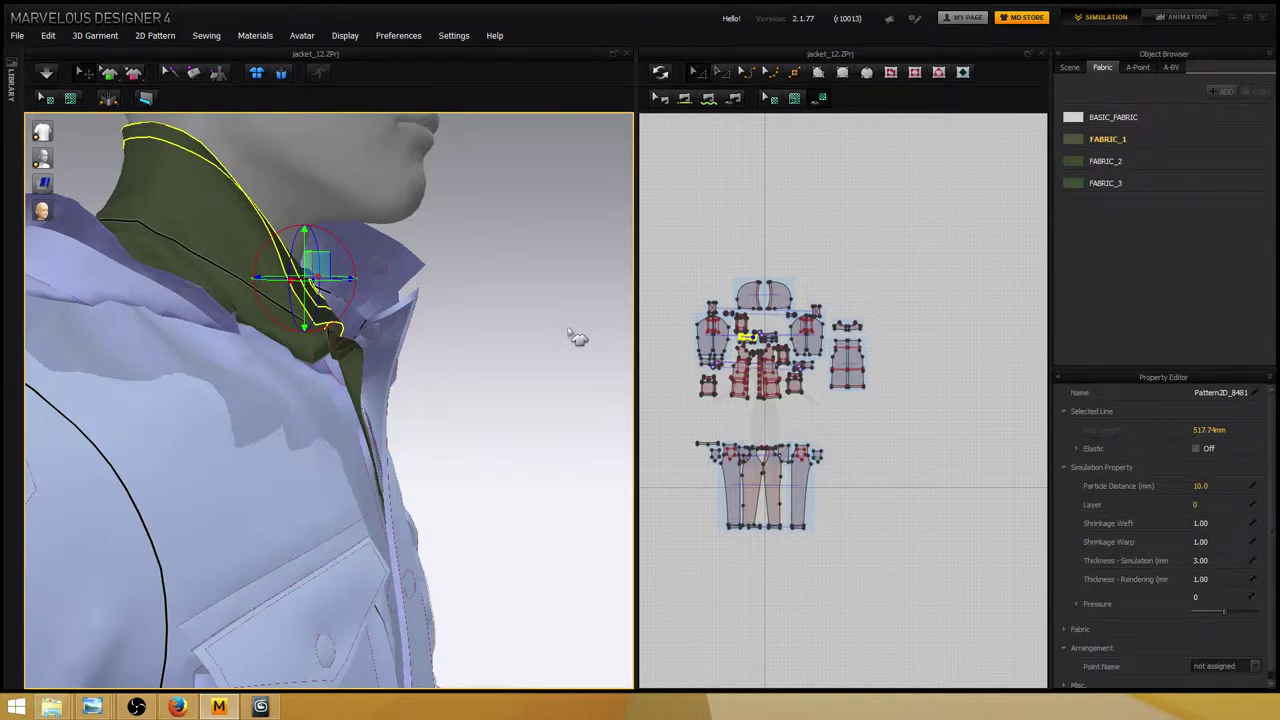
right_drag(416, 344, 625, 390)
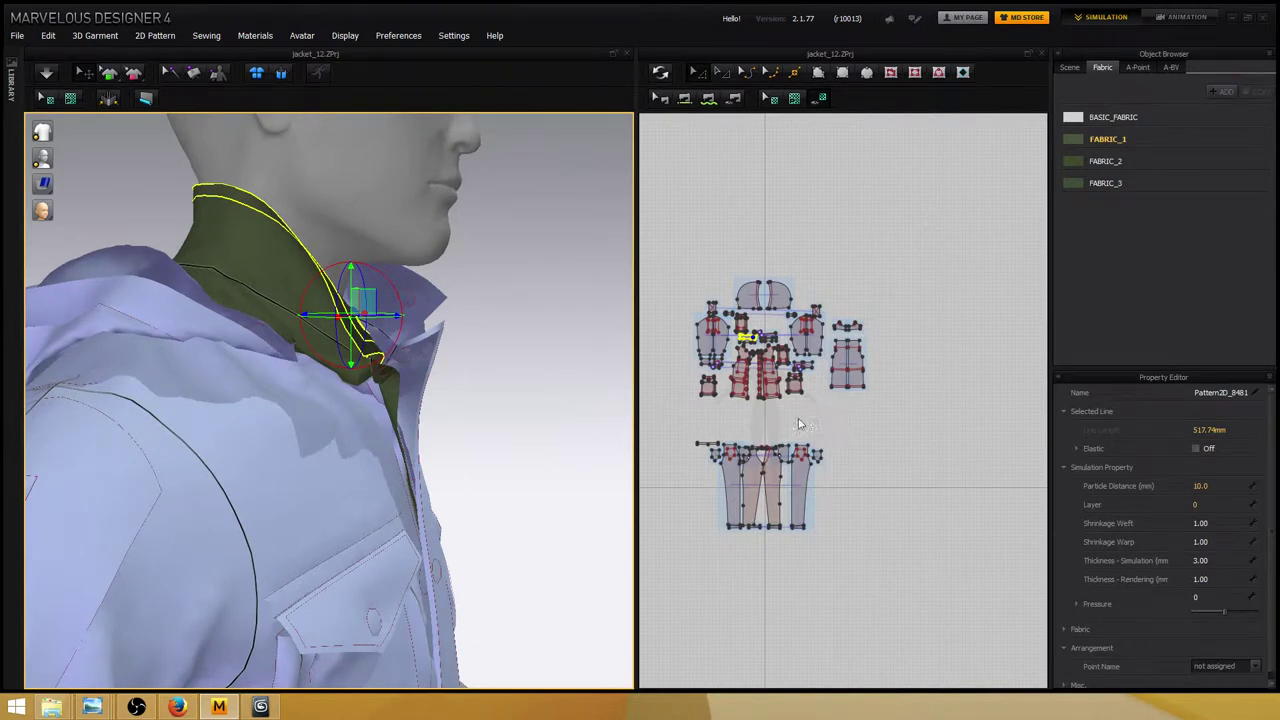
Compare the length of the tapered neck piece's short upper edge with the front end edge of the lower collar piece.
scroll(798, 424, up, 10)
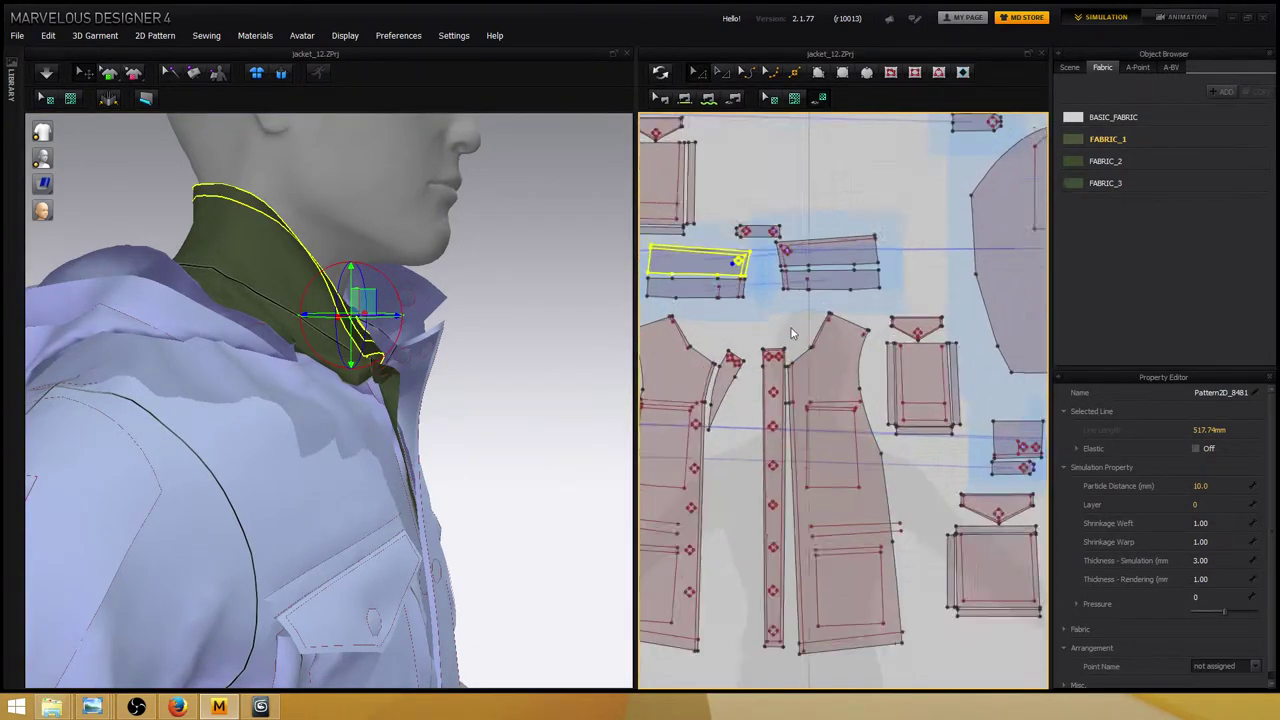
scroll(791, 333, up, 5)
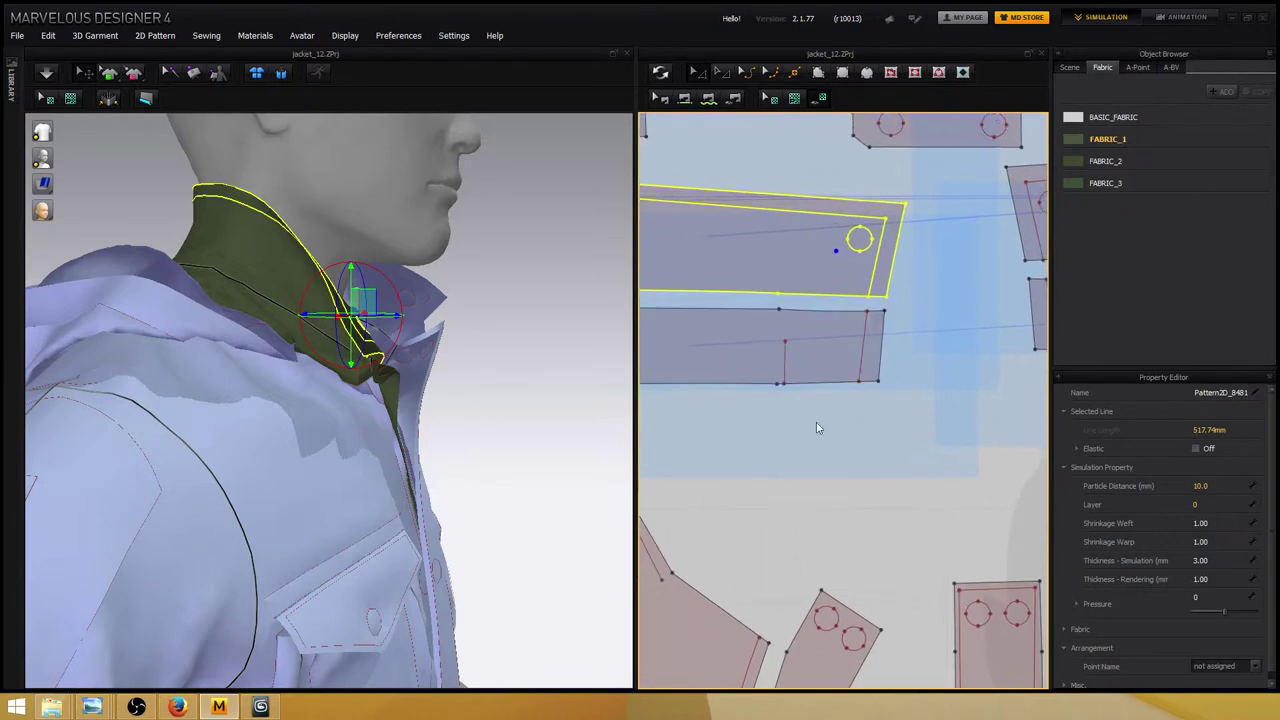
right_drag(816, 428, 848, 417)
right_drag(848, 620, 868, 500)
click(864, 506)
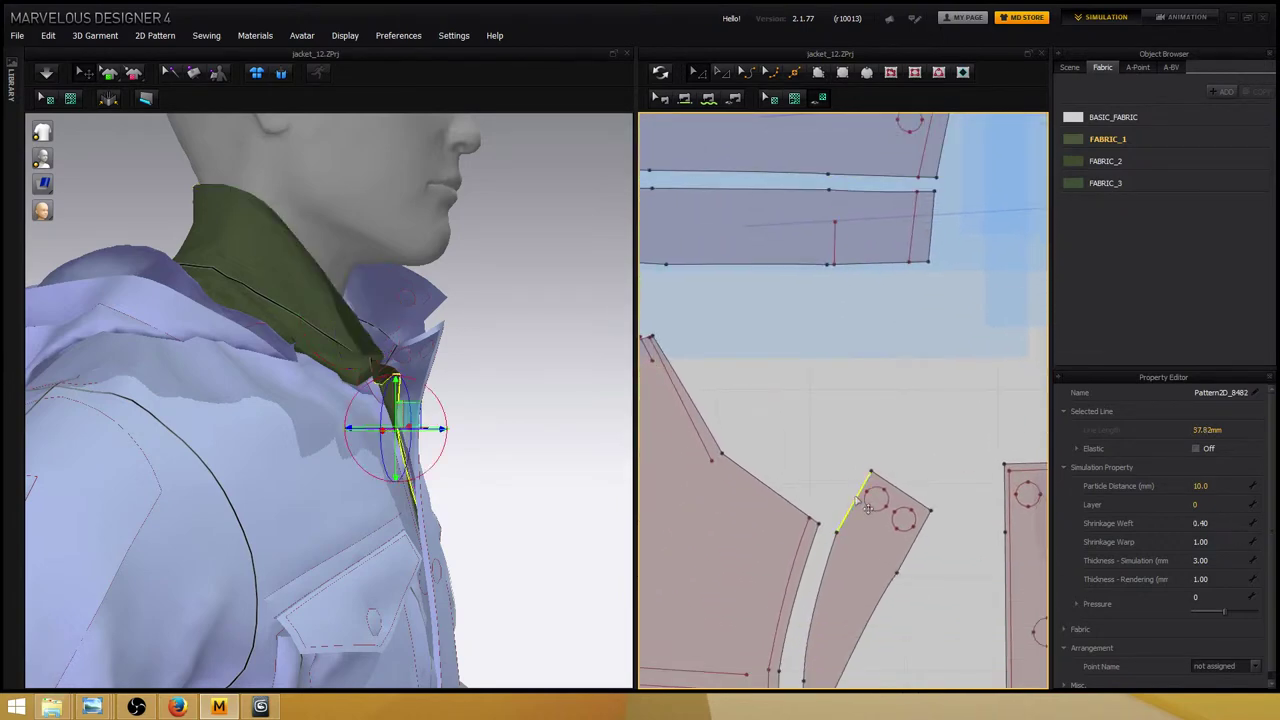
drag(869, 507, 871, 507)
right_drag(940, 216, 916, 234)
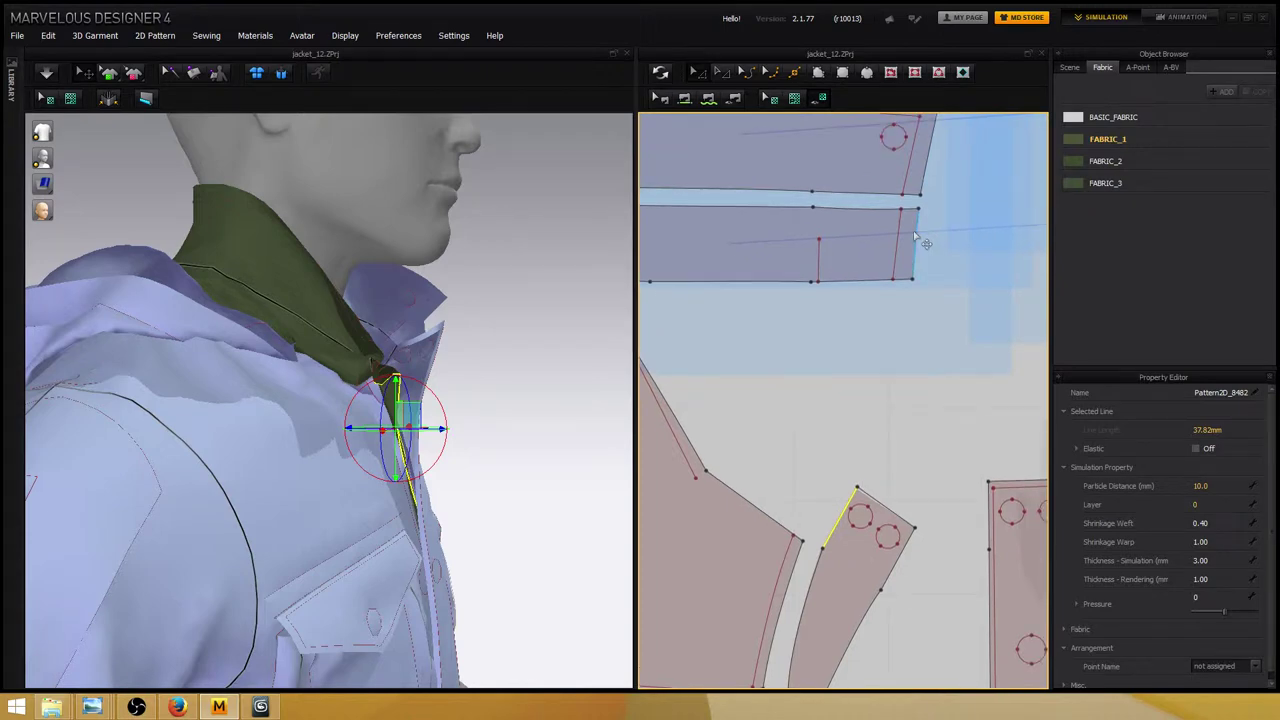
click(915, 240)
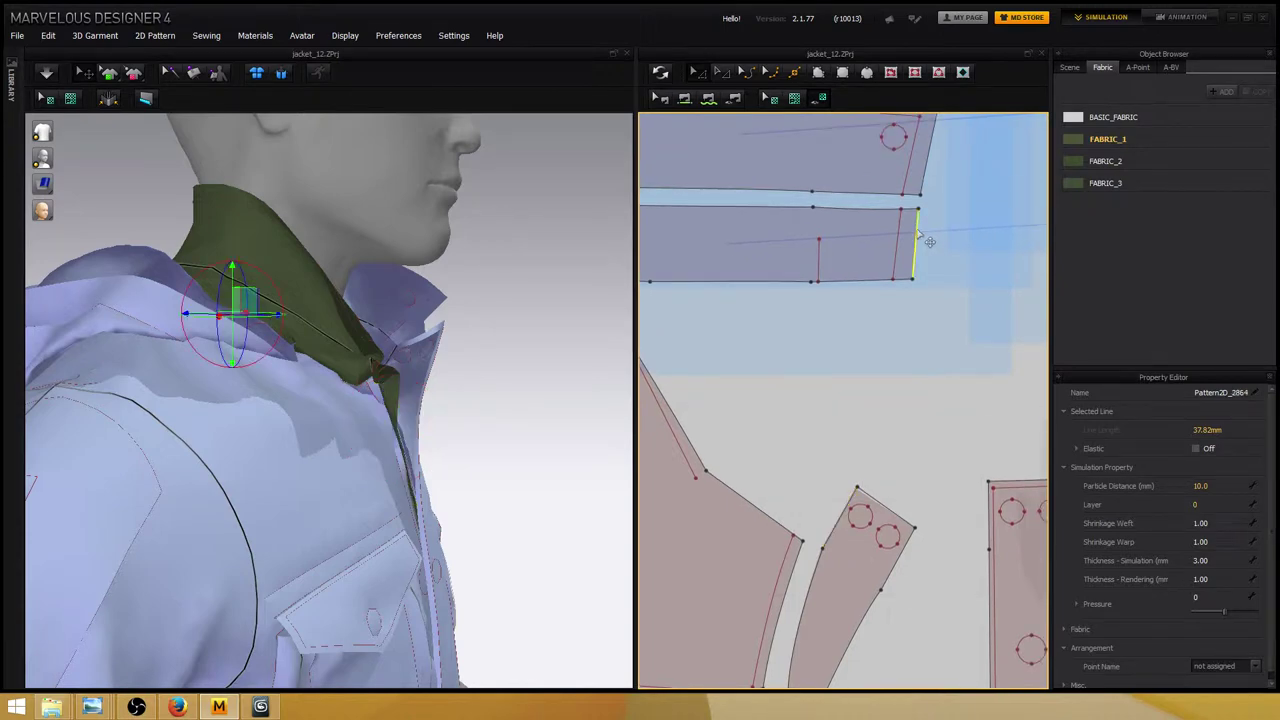
click(901, 373)
Check the front panel's lower neckline edge, and shift the lower collar piece's bottom-edge point away from the internal line, leaving a middle segment about 76 mm long.
click(770, 518)
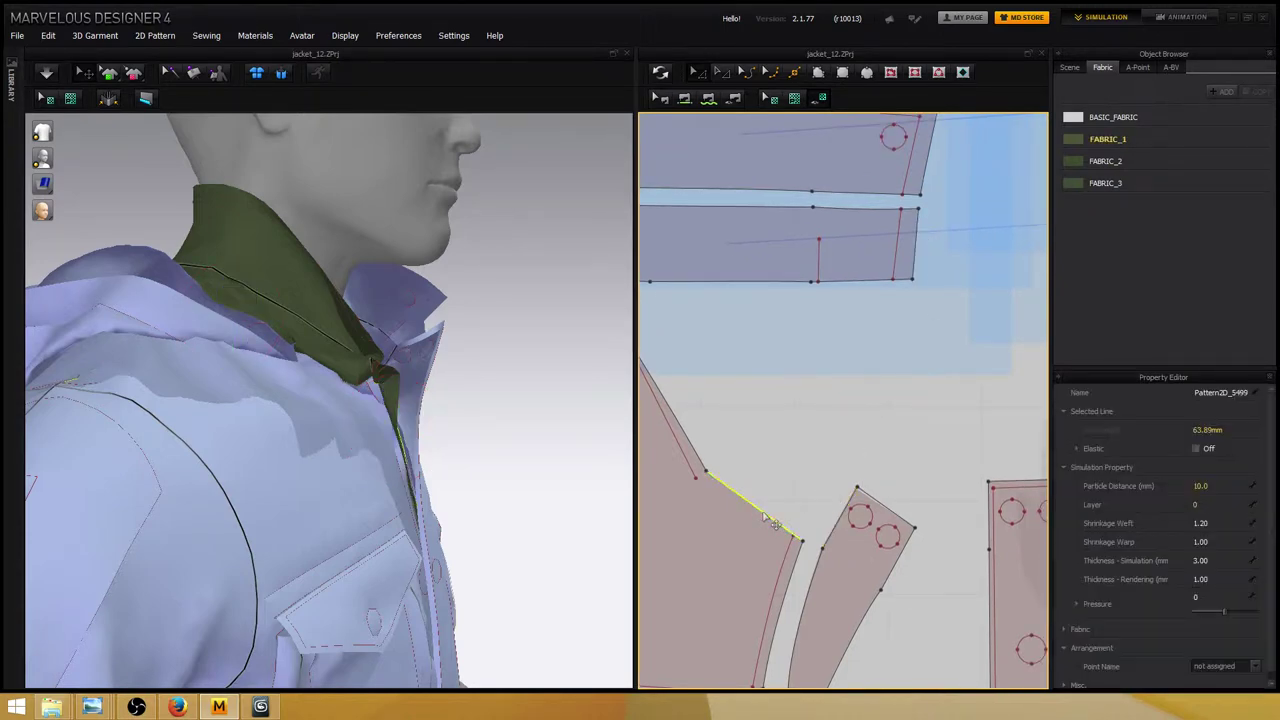
click(851, 286)
click(817, 292)
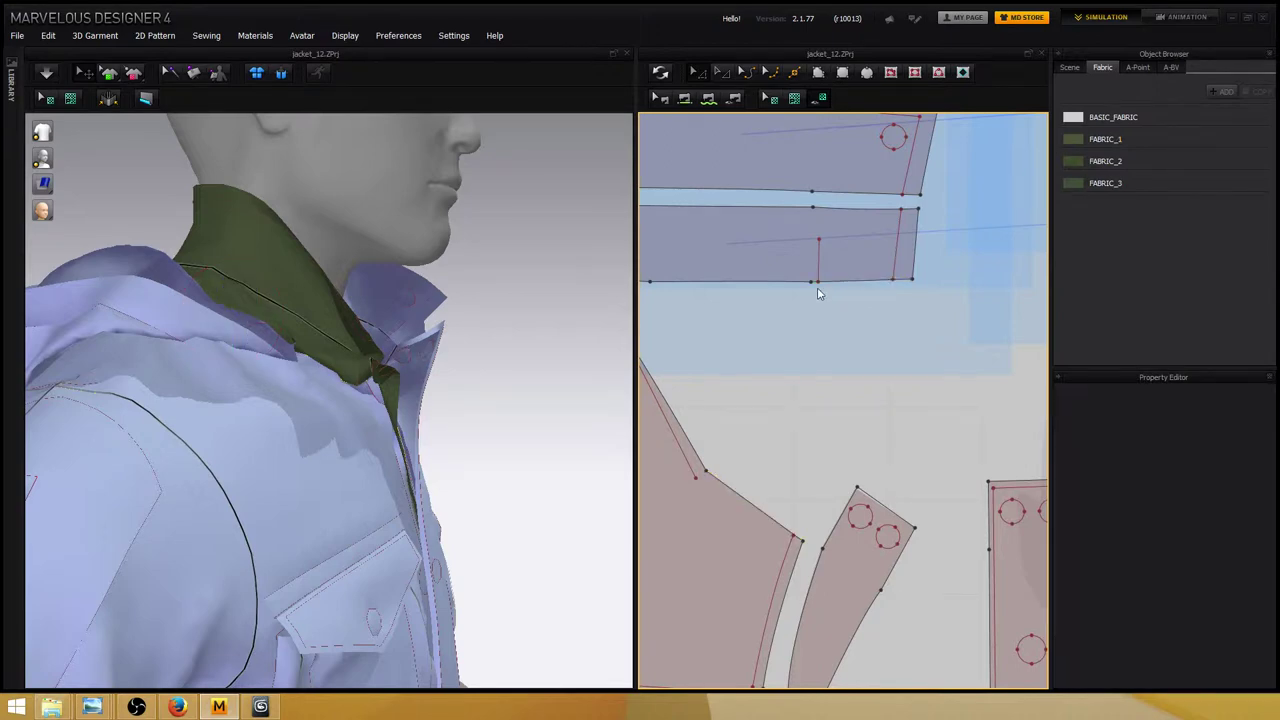
click(813, 284)
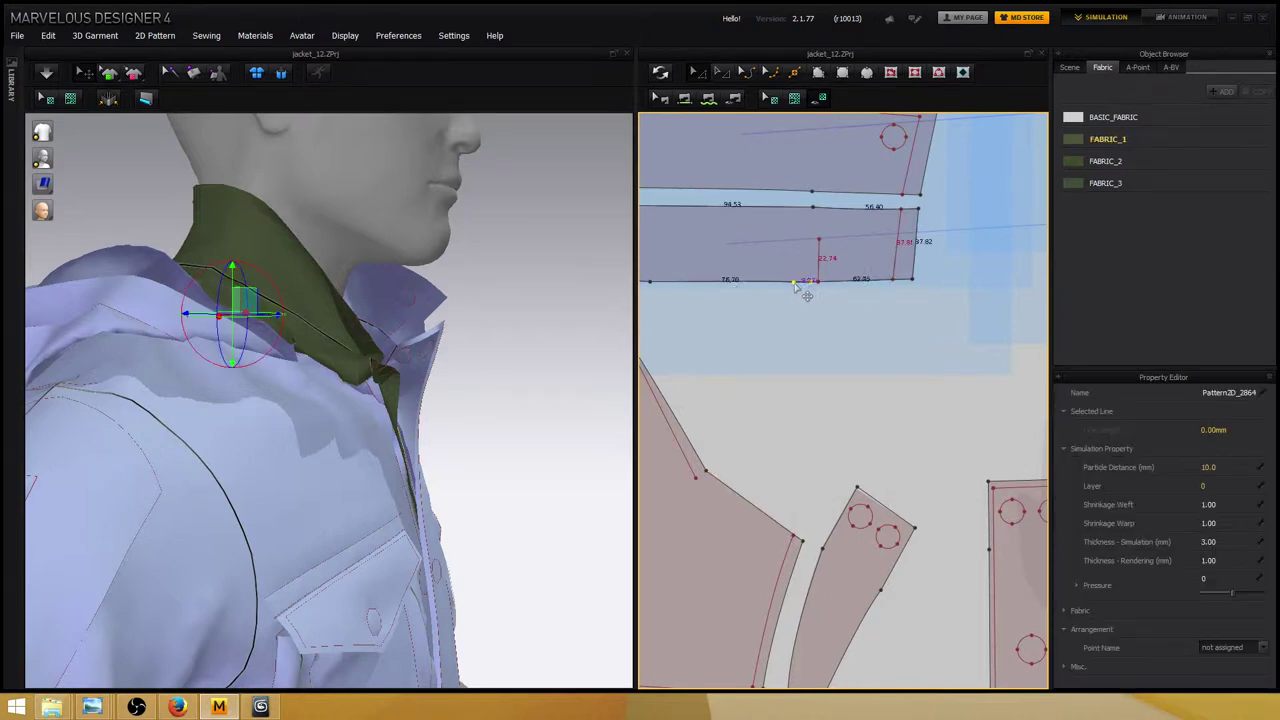
drag(792, 285, 797, 287)
Compare the front panel's upper neckline edge with the collar's middle bottom segment, and move that segment's far point to shorten it to about 73.7 mm.
right_drag(791, 286, 893, 309)
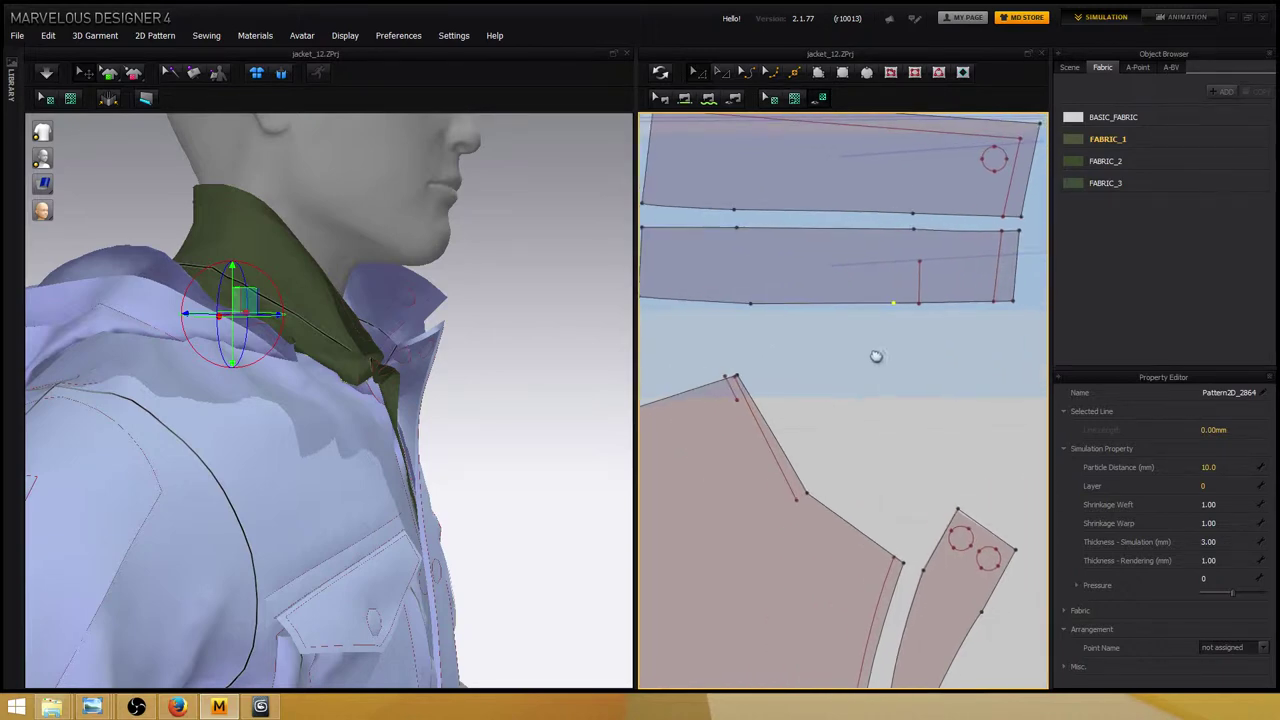
click(770, 420)
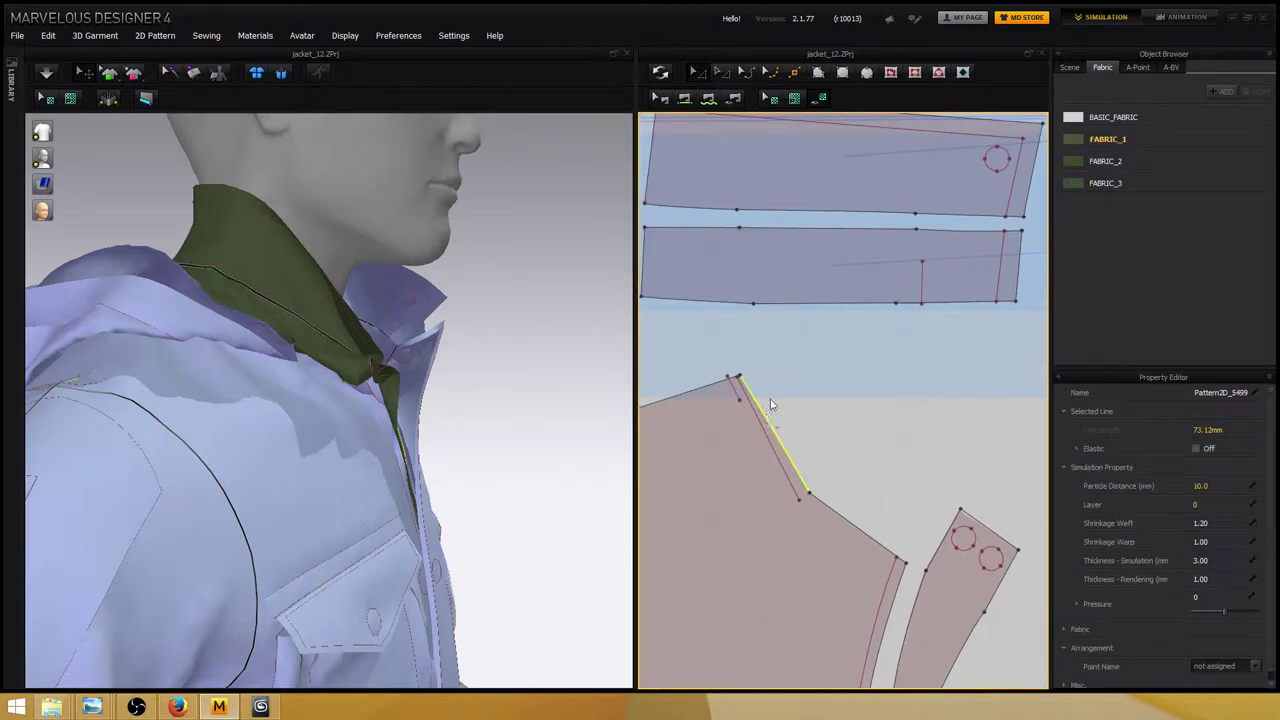
click(810, 303)
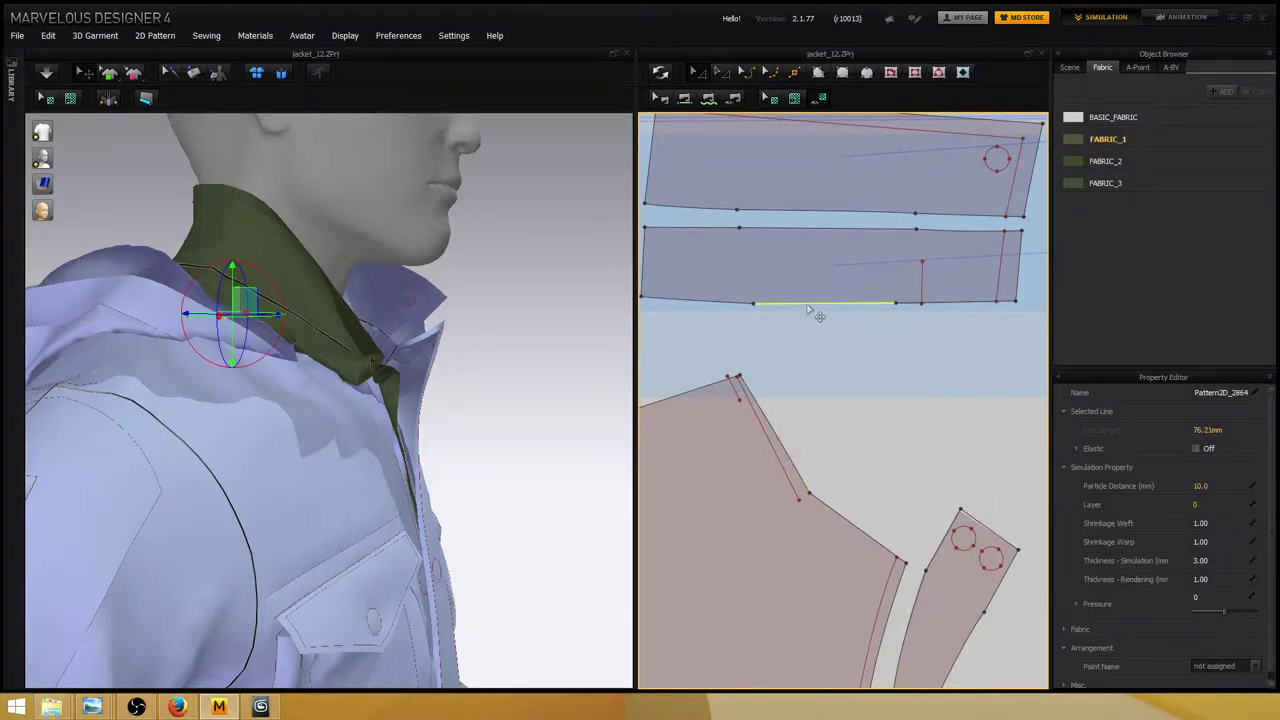
right_drag(771, 314, 781, 320)
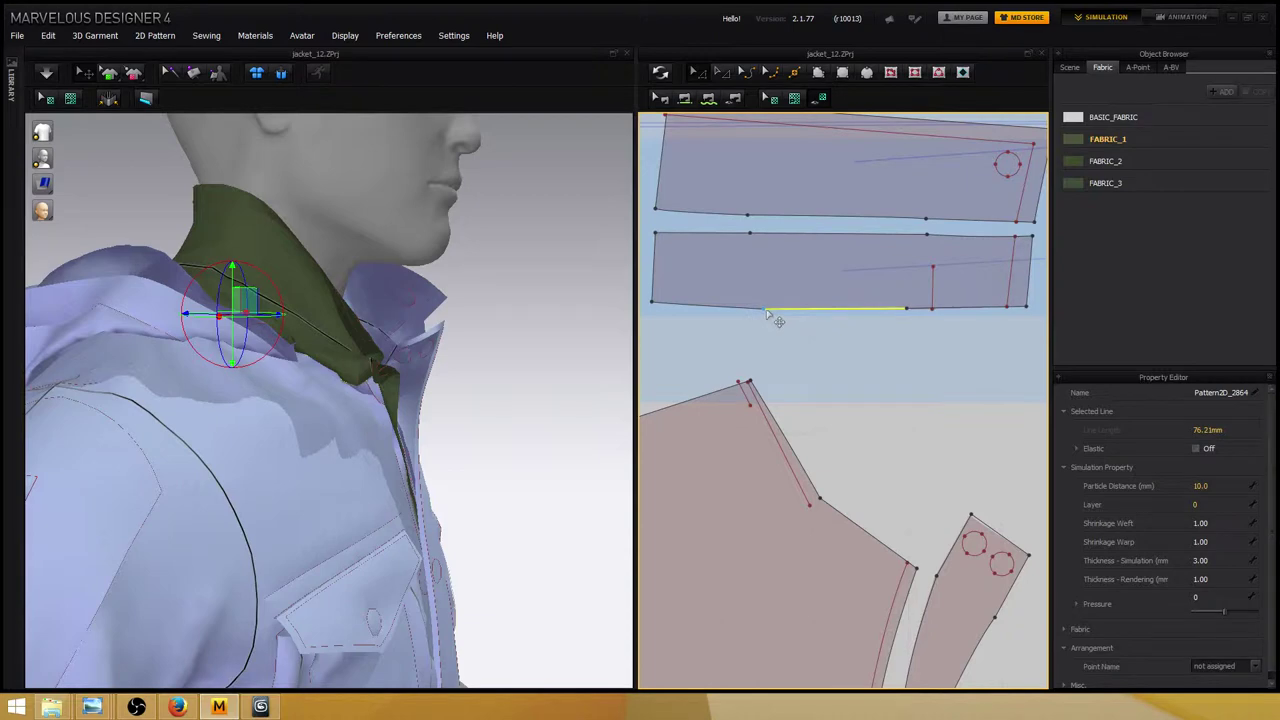
click(771, 310)
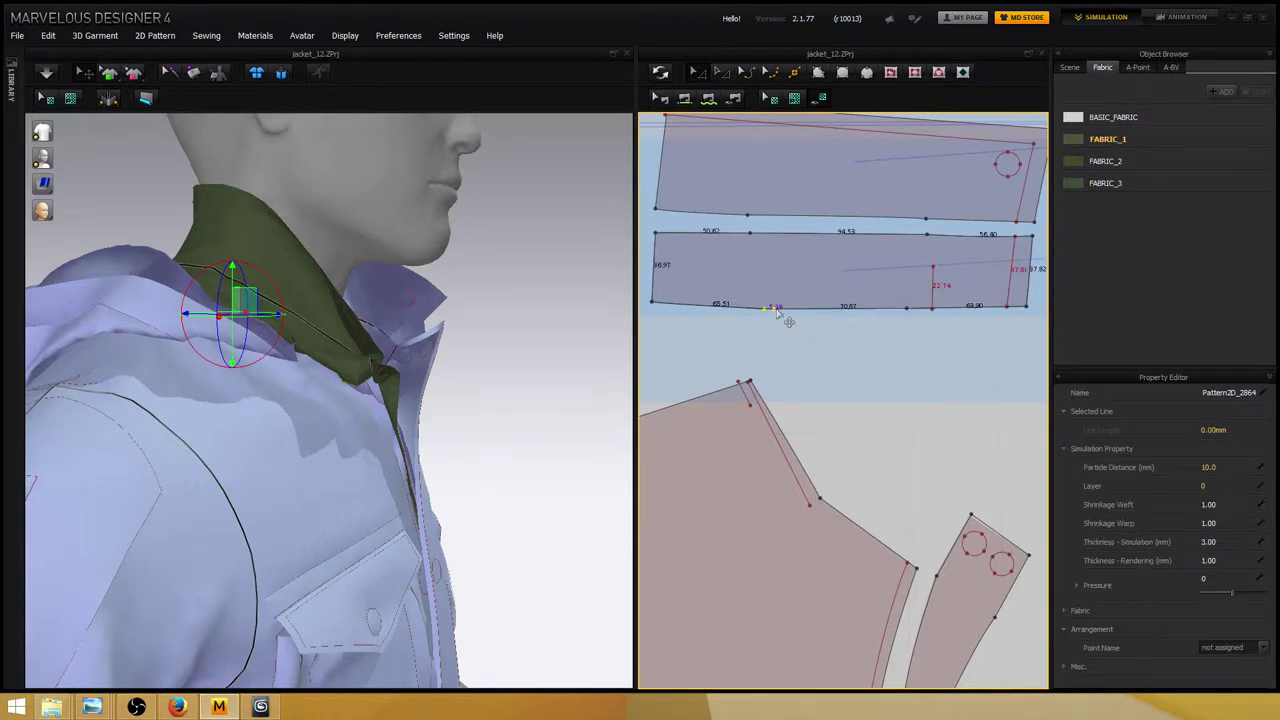
drag(778, 310, 773, 310)
click(805, 309)
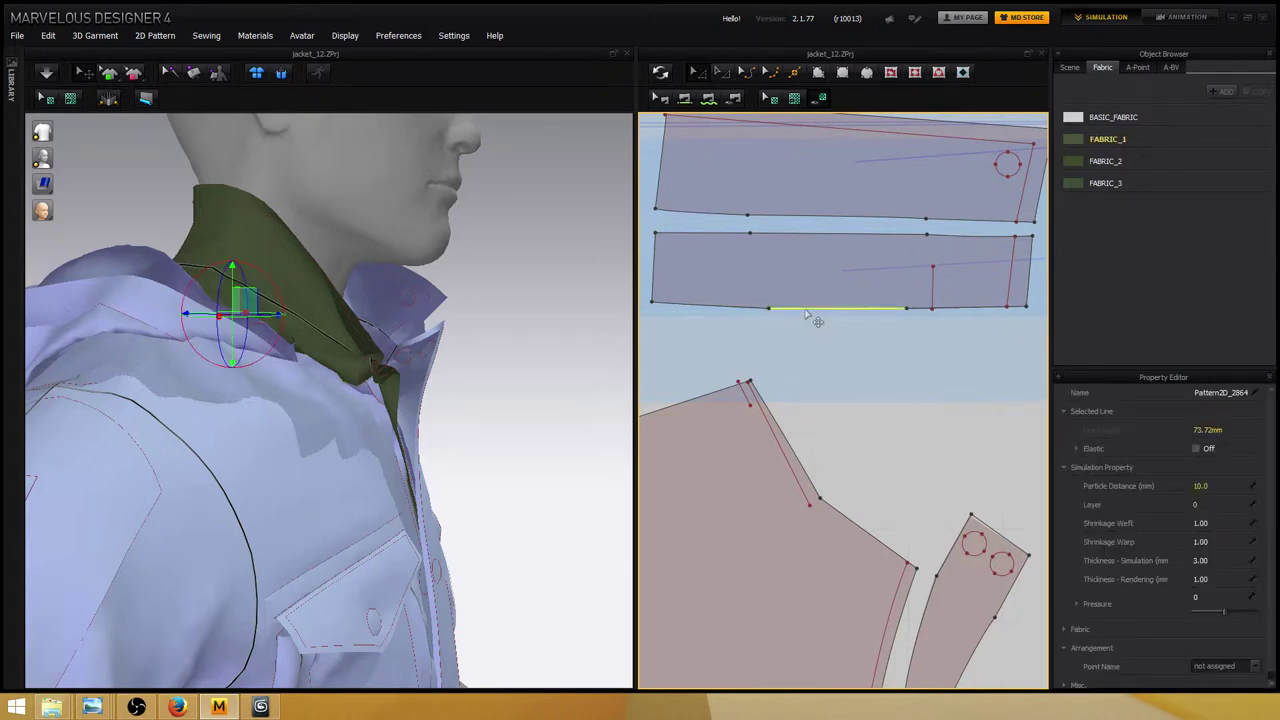
Compare the front panel's upper neckline edge length with the lower collar piece's middle bottom segment.
click(773, 413)
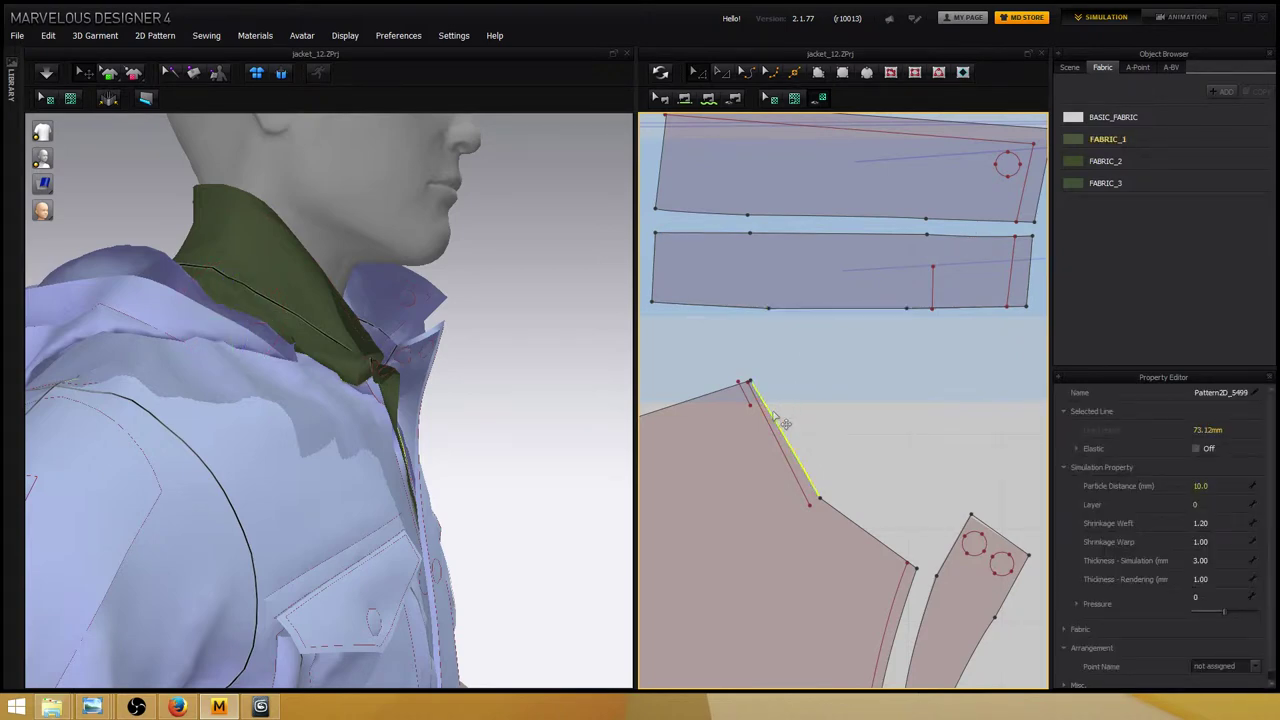
click(786, 392)
click(808, 310)
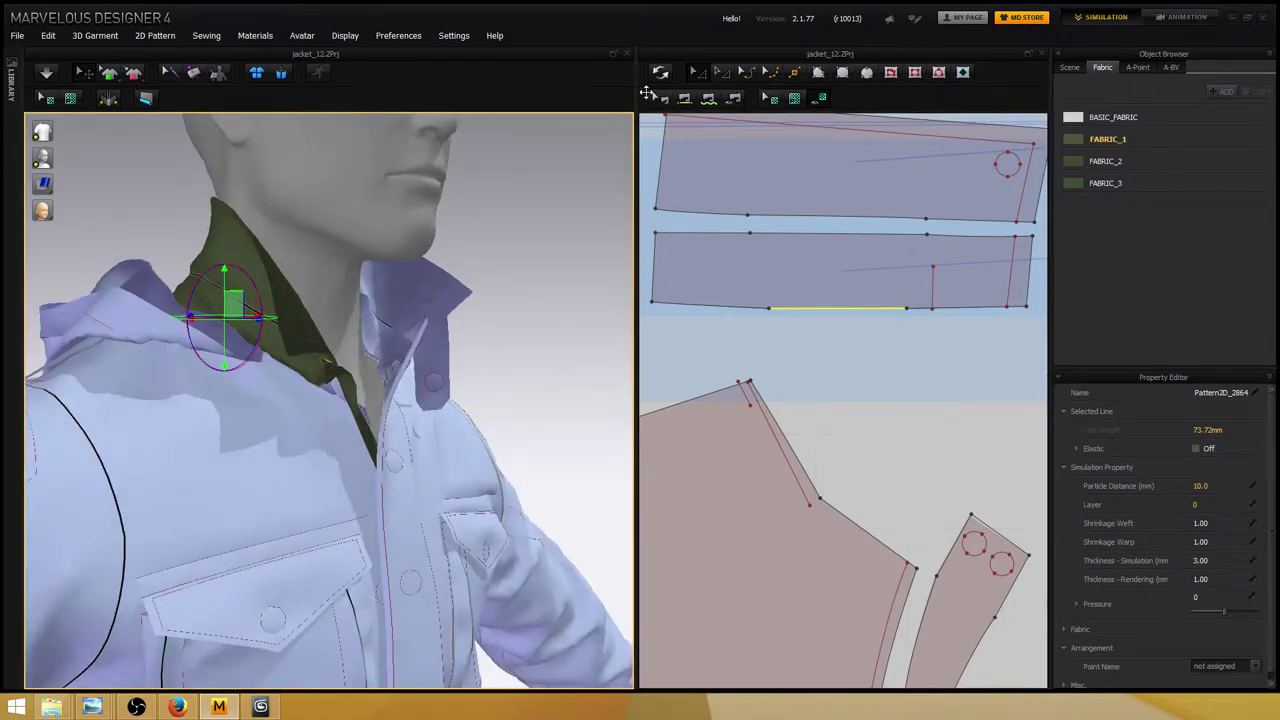
Synchronize the pattern changes to the 3D garment and start the simulation to settle the collar.
click(659, 75)
right_drag(543, 266, 562, 277)
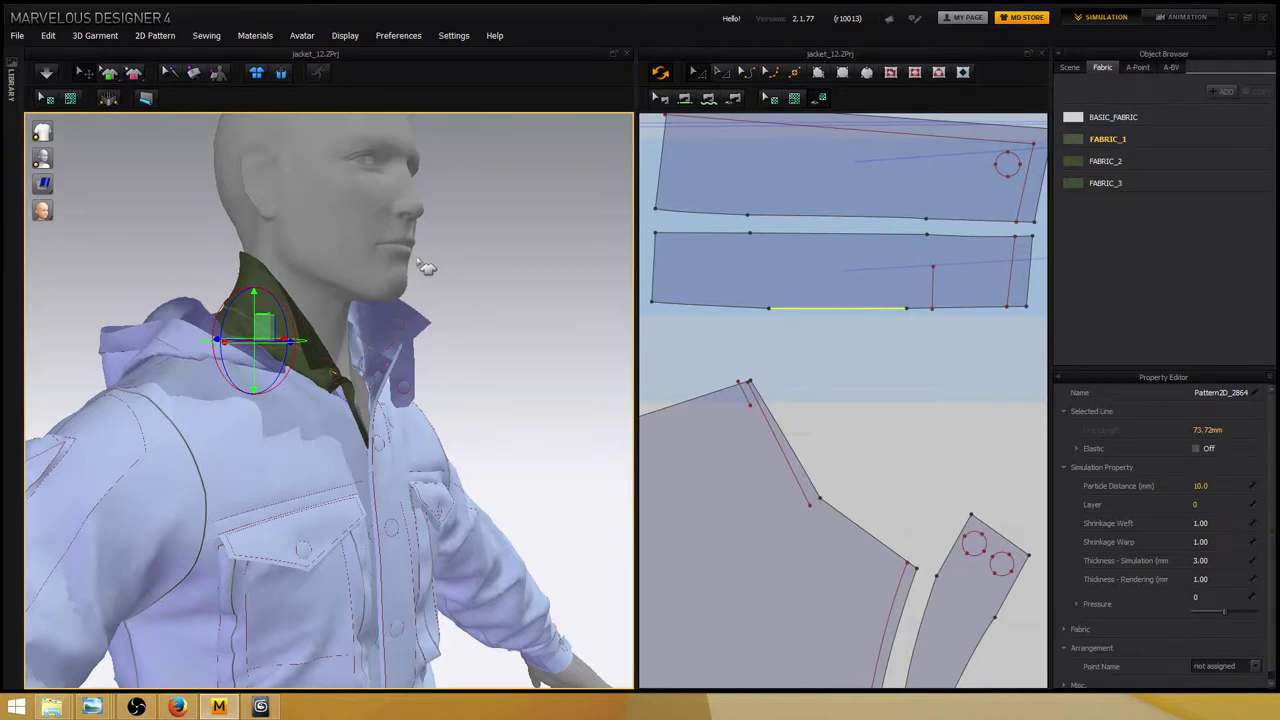
click(46, 72)
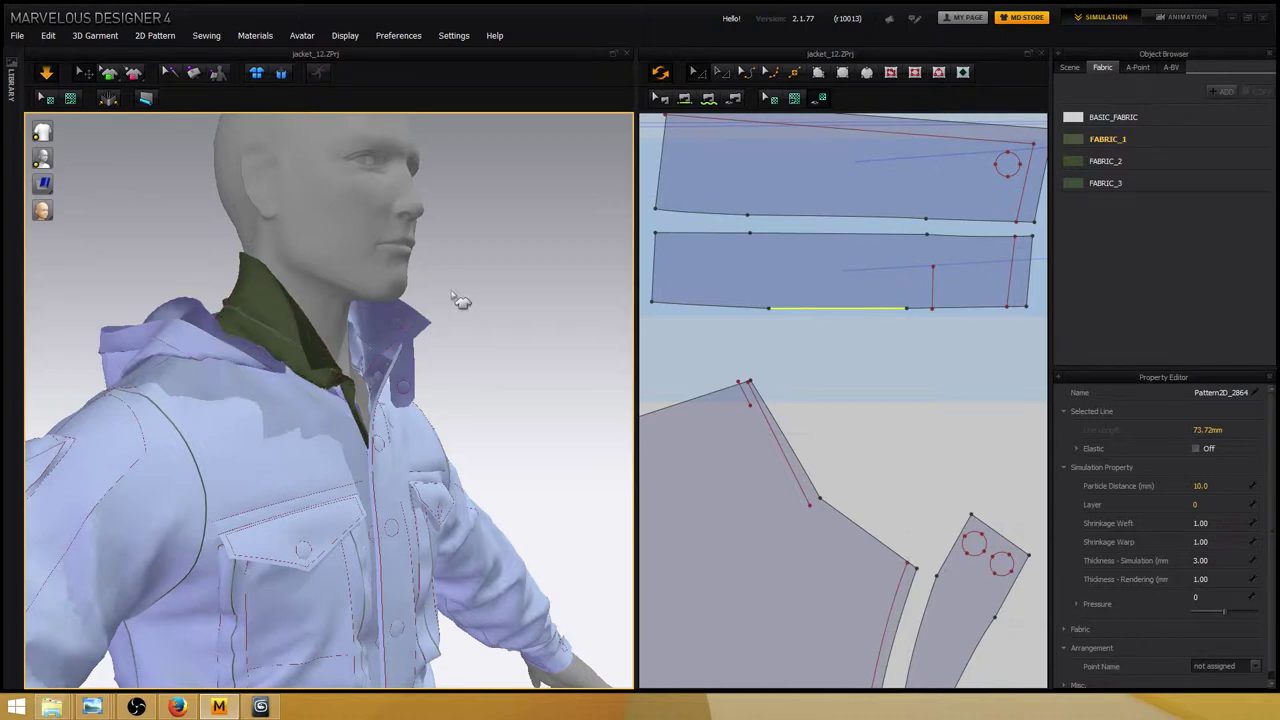
right_drag(500, 289, 510, 313)
scroll(510, 313, up, 6)
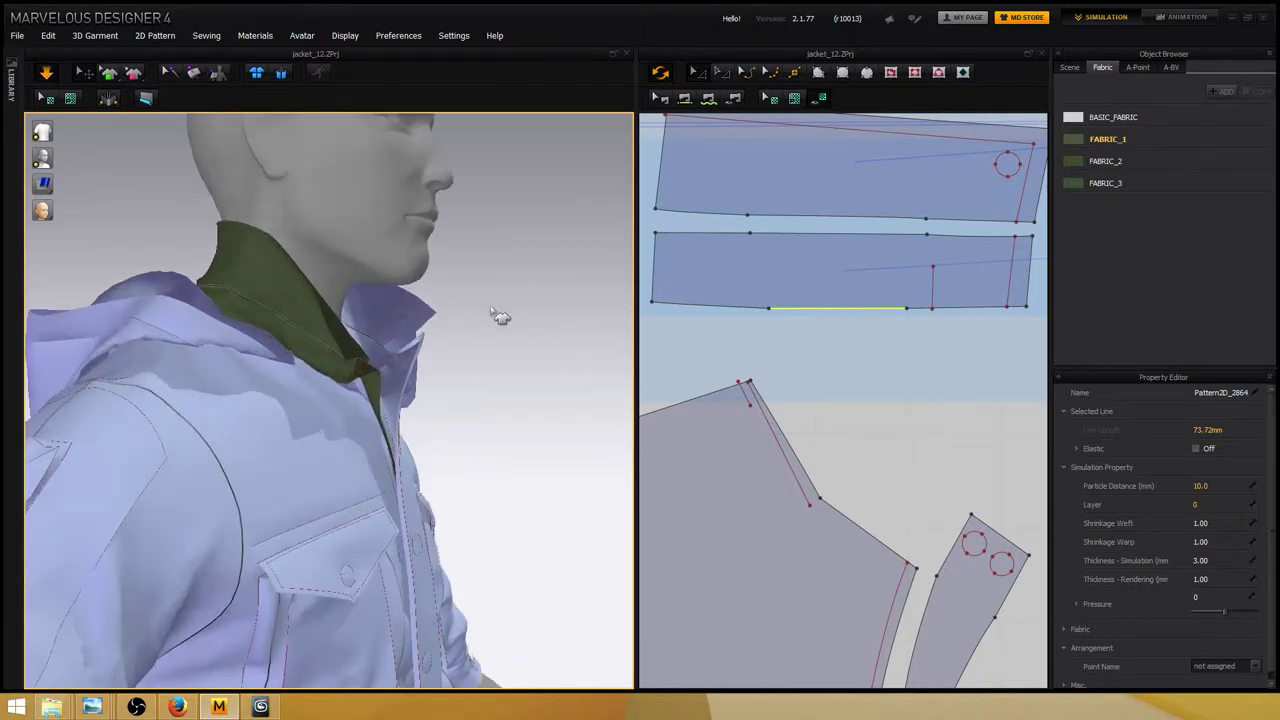
Pull the tapered neck piece's upper end and the upper collar piece's front end outward from the neck during simulation.
click(412, 372)
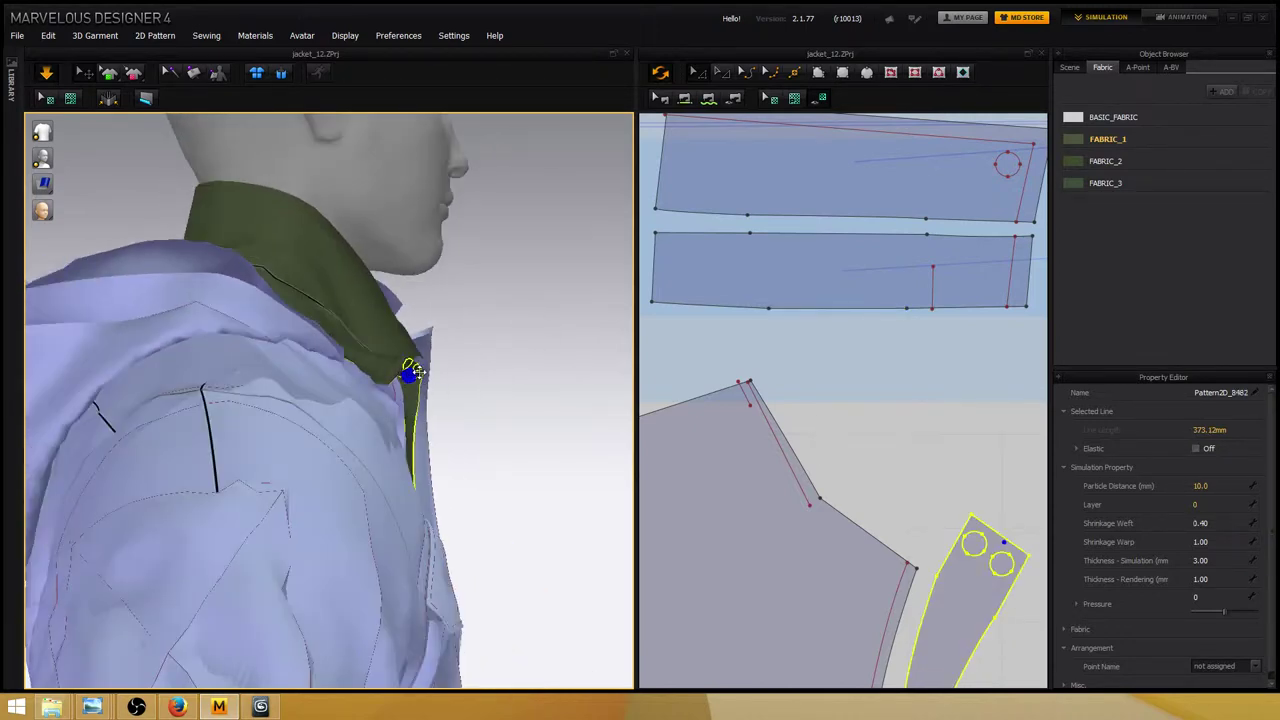
mouse_move(432, 370)
mouse_down()
mouse_move(463, 368)
mouse_move(450, 367)
mouse_up()
click(415, 330)
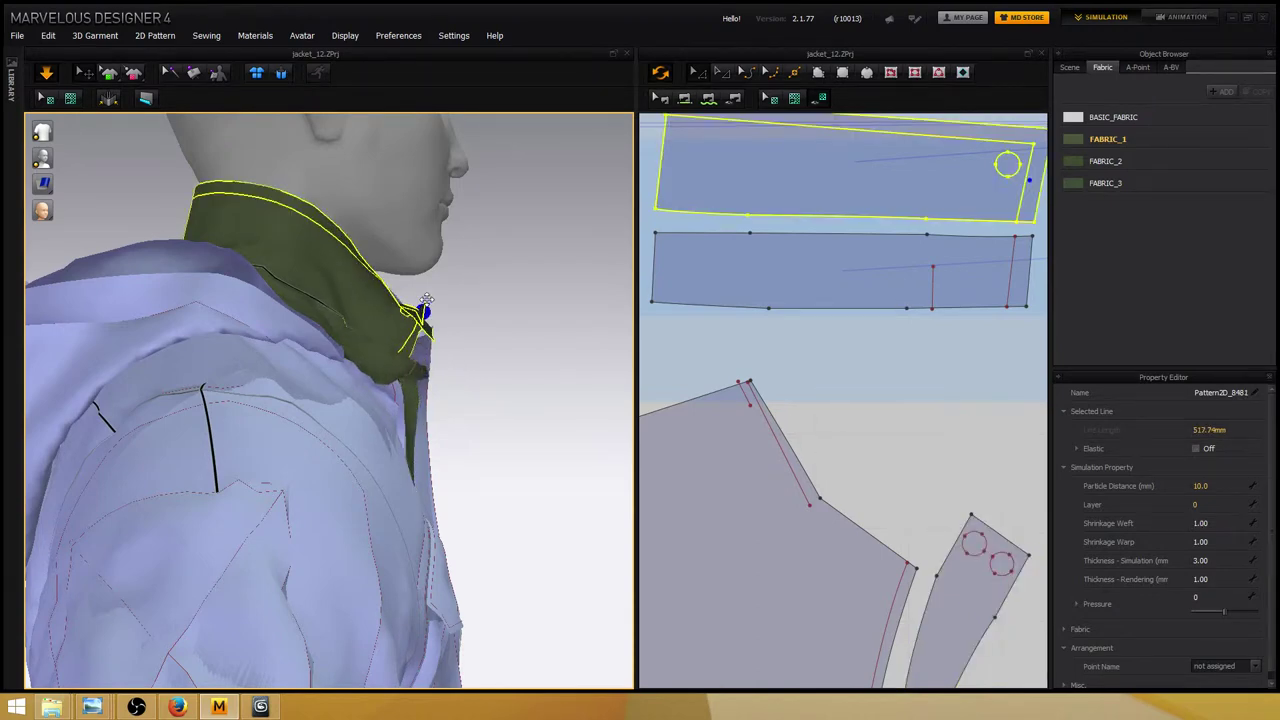
drag(447, 247, 484, 230)
right_drag(500, 306, 491, 309)
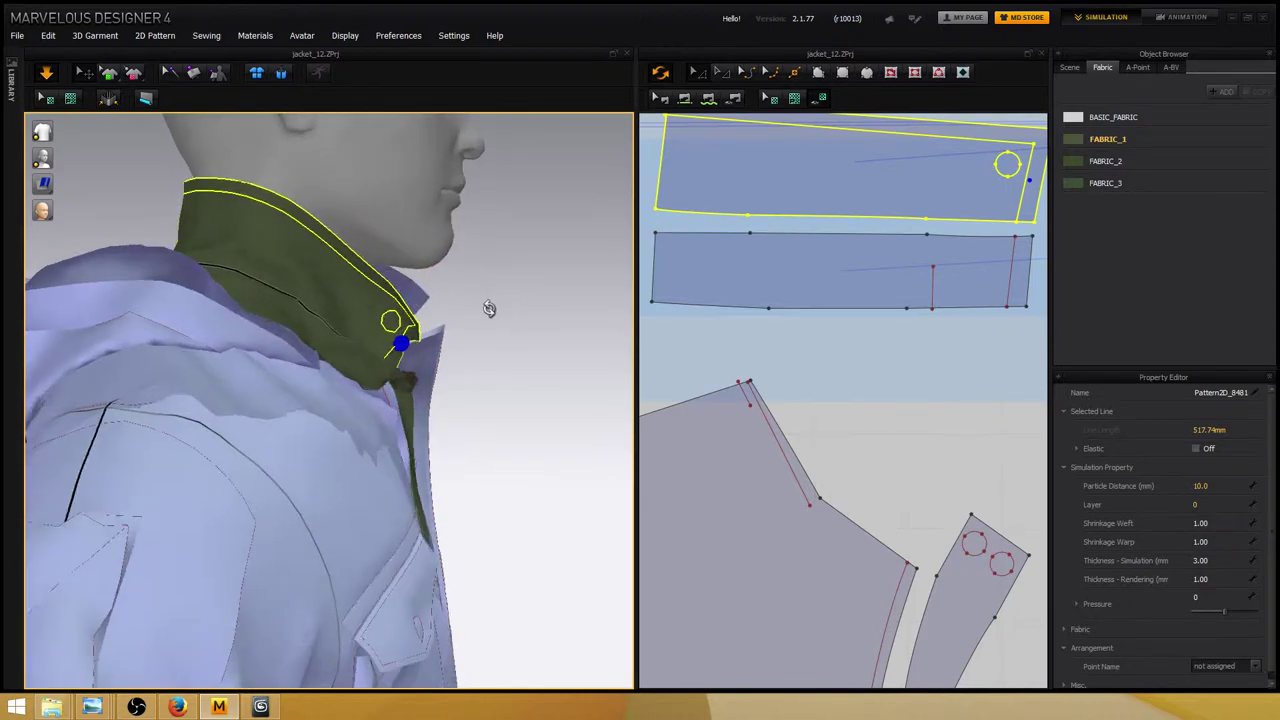
scroll(505, 336, up, 5)
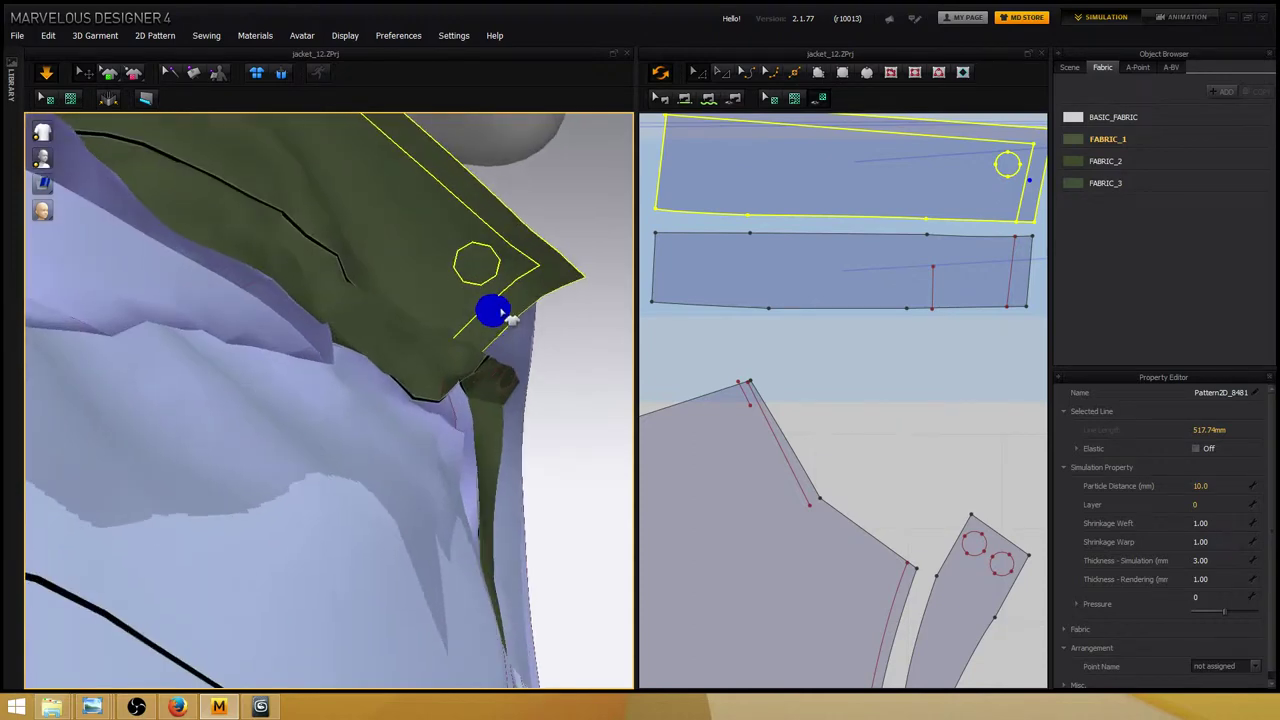
drag(542, 227, 597, 138)
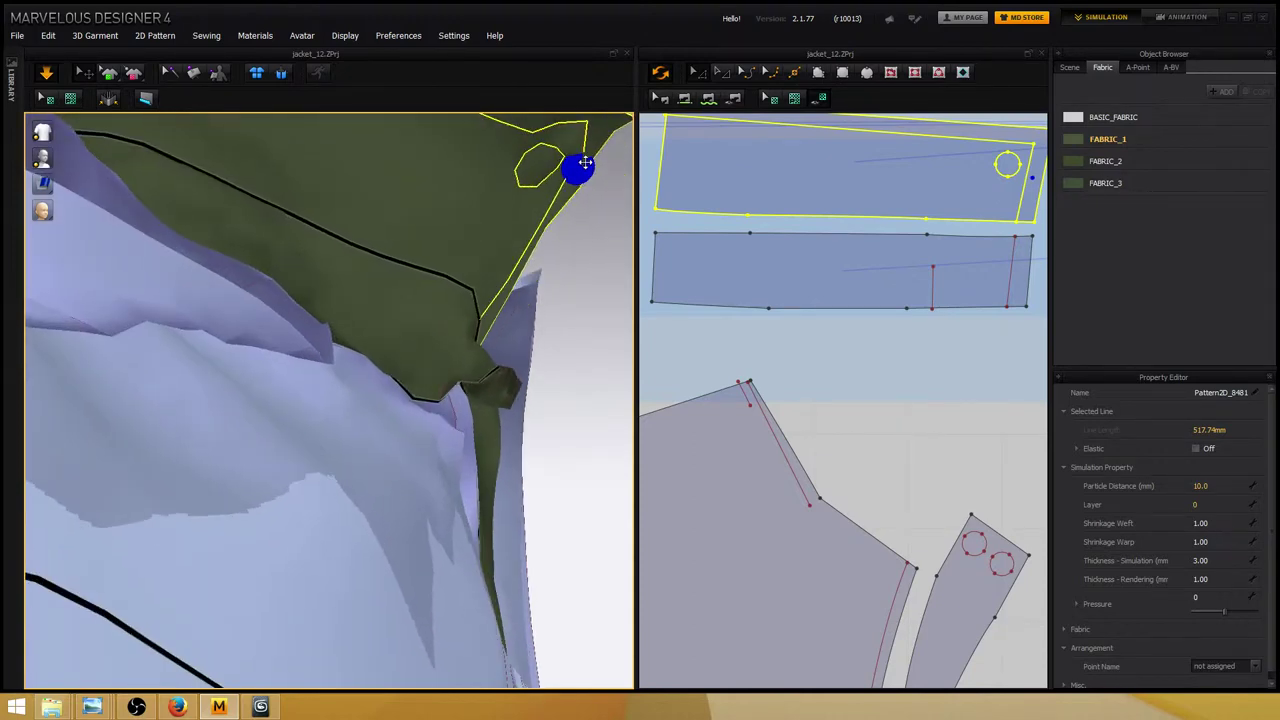
right_drag(597, 138, 400, 340)
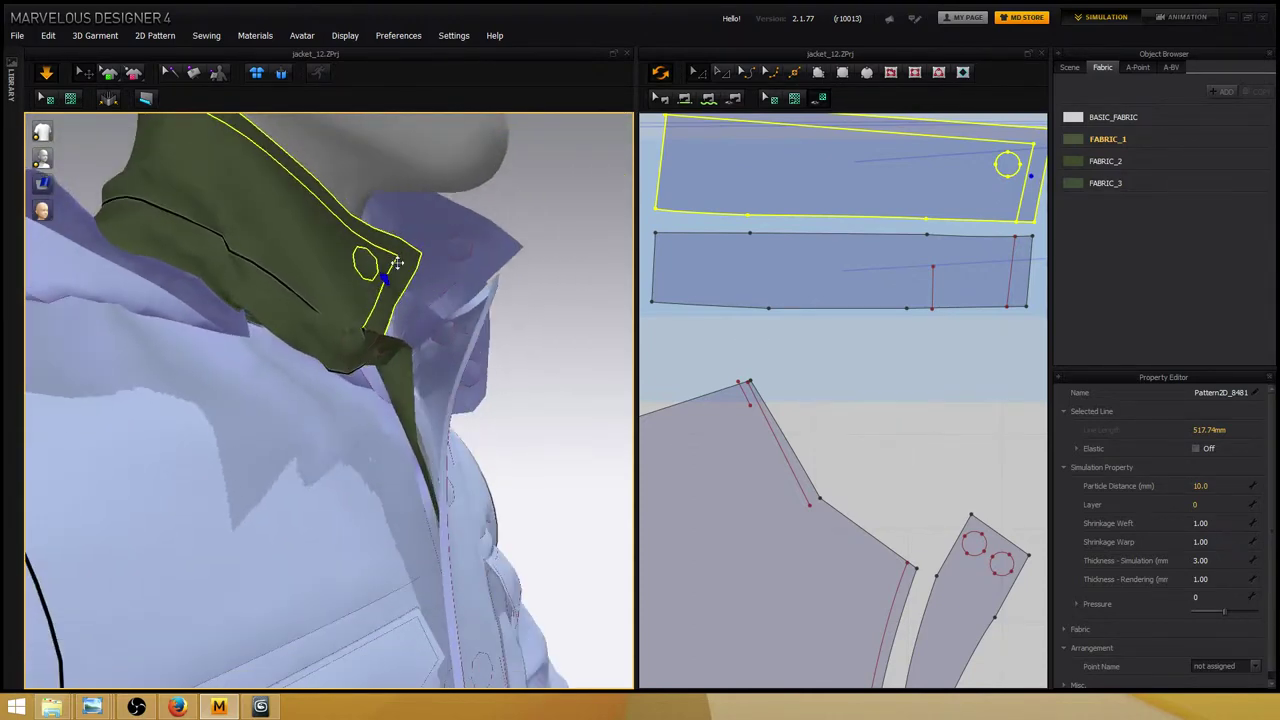
Remove the seam joining the neck piece's short upper edge to the lower collar piece's front end edge.
right_drag(883, 407, 845, 302)
click(684, 99)
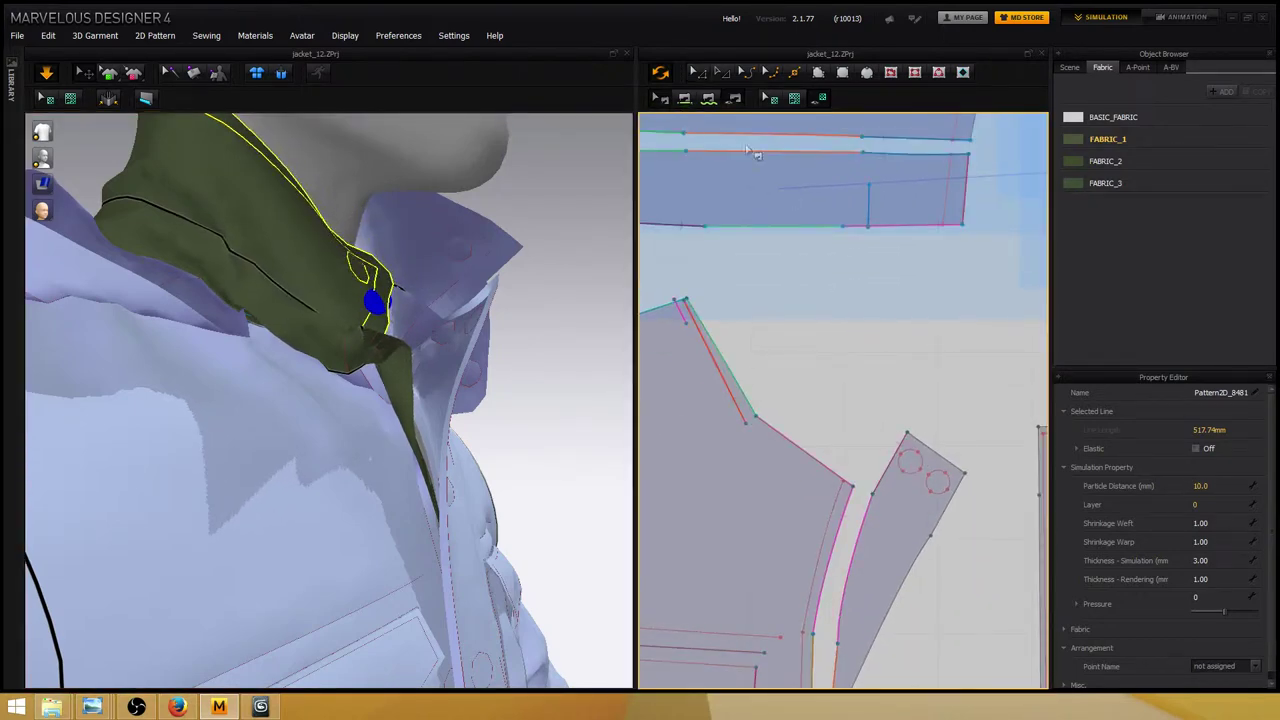
click(900, 462)
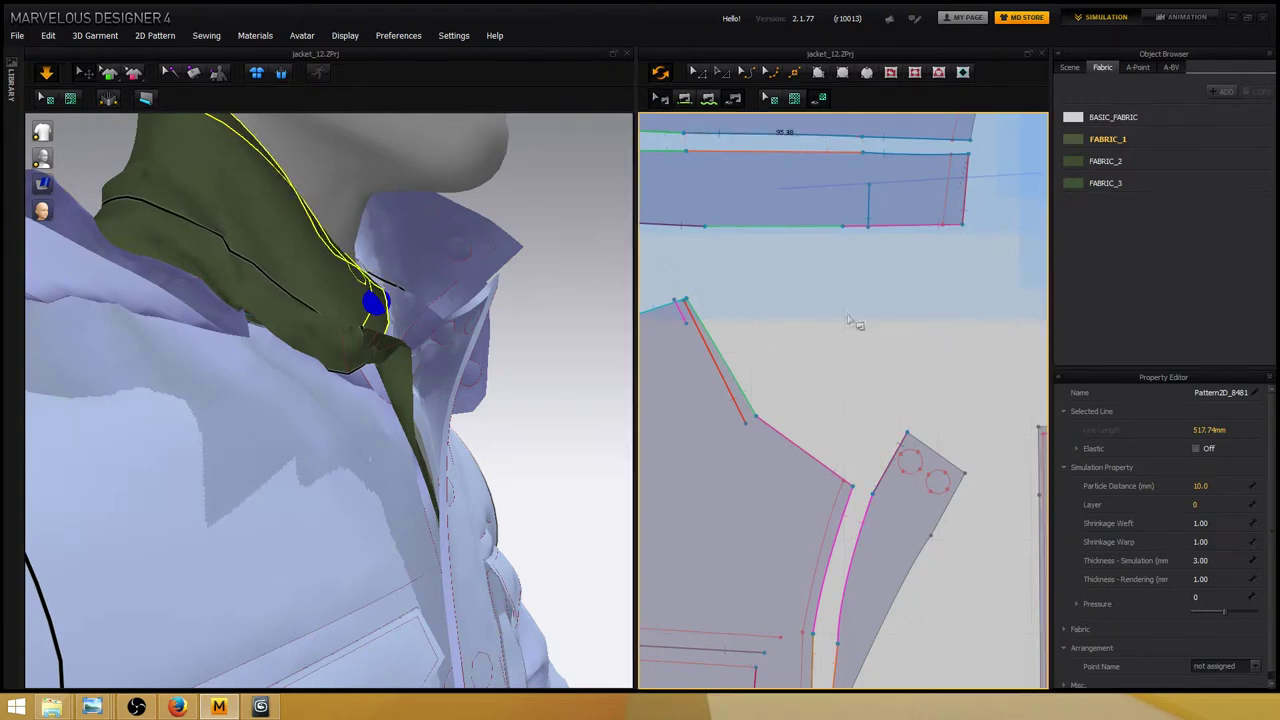
click(903, 466)
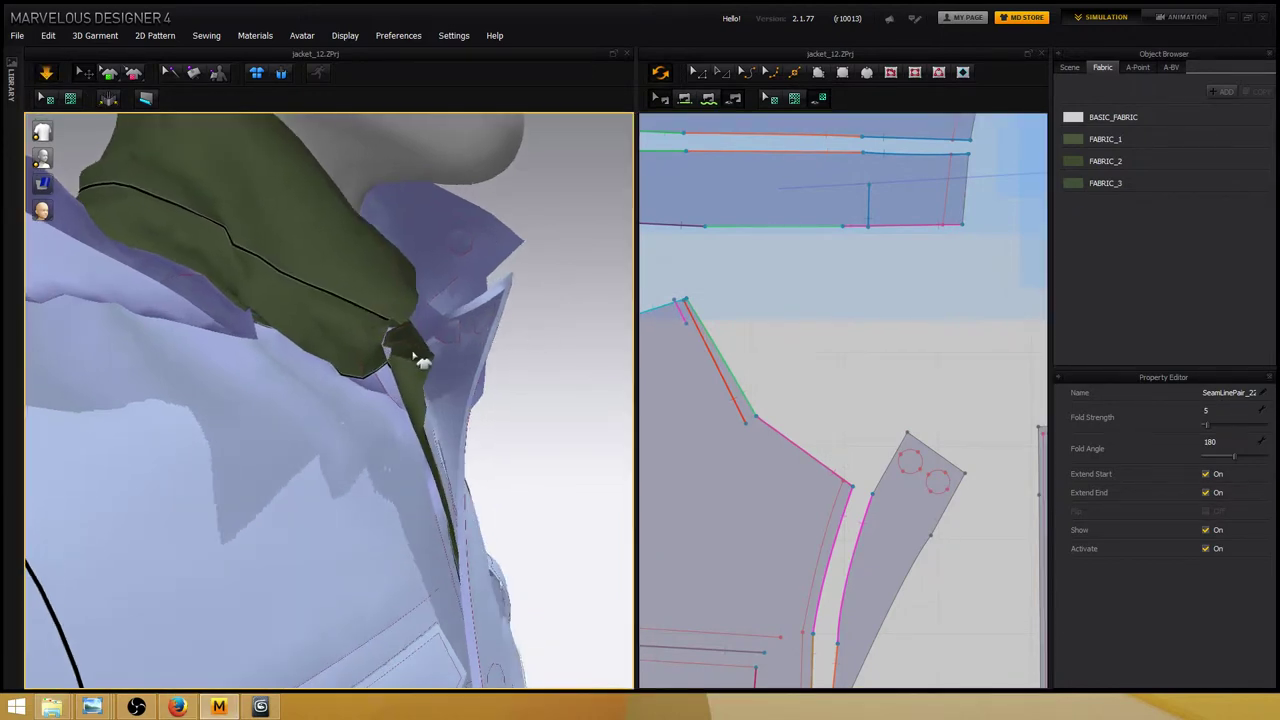
Pull the upper collar piece and the detached neck piece upward on the avatar to separate them.
drag(423, 360, 423, 237)
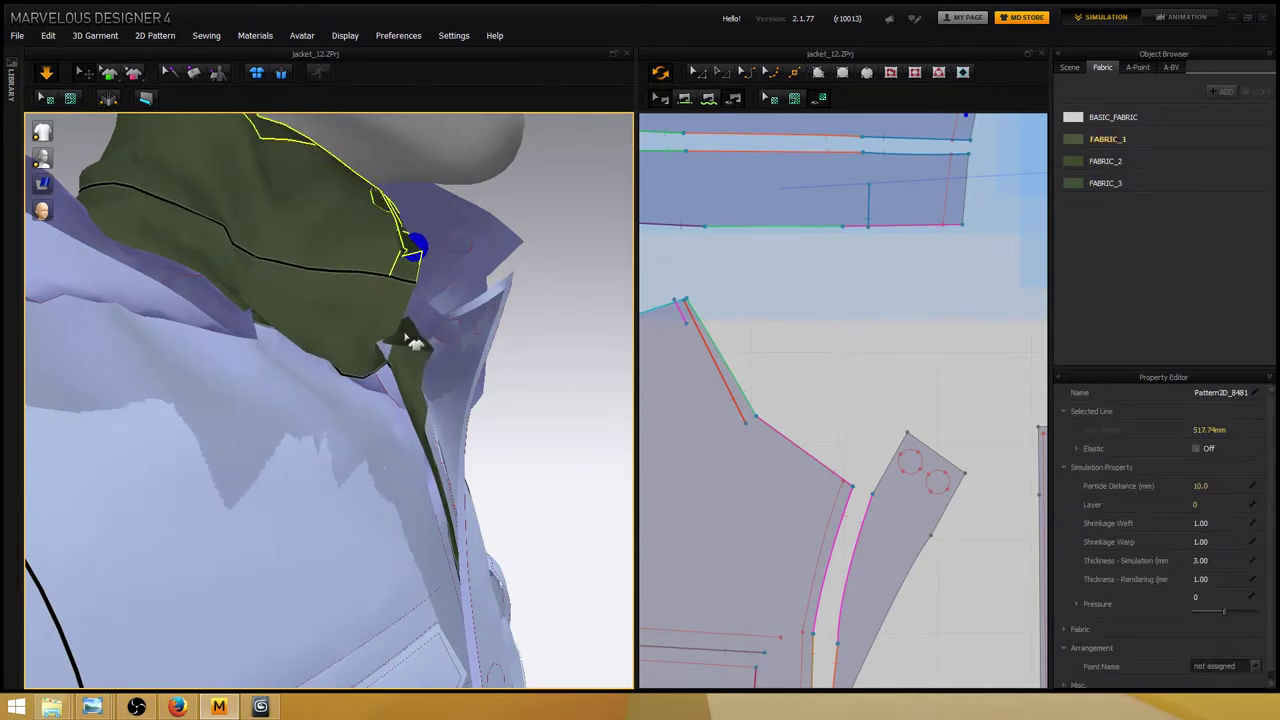
drag(438, 332, 452, 195)
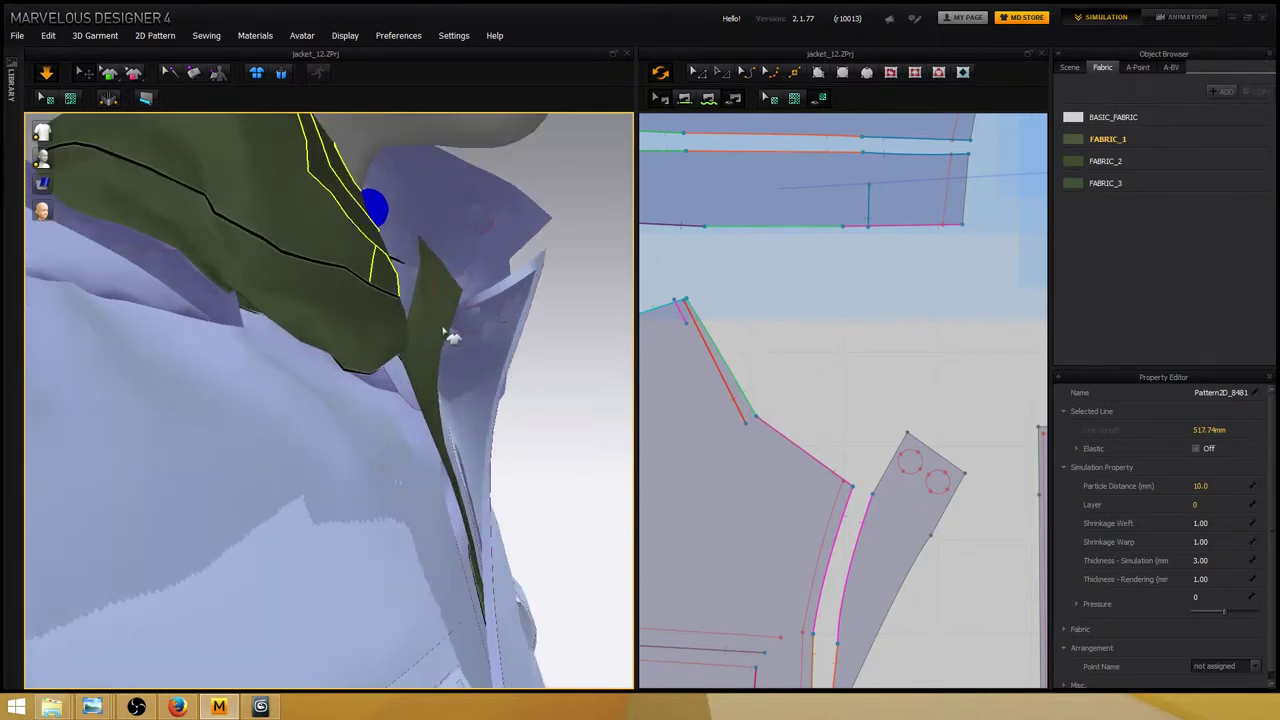
scroll(451, 337, down, 5)
drag(357, 289, 375, 276)
right_drag(477, 323, 296, 339)
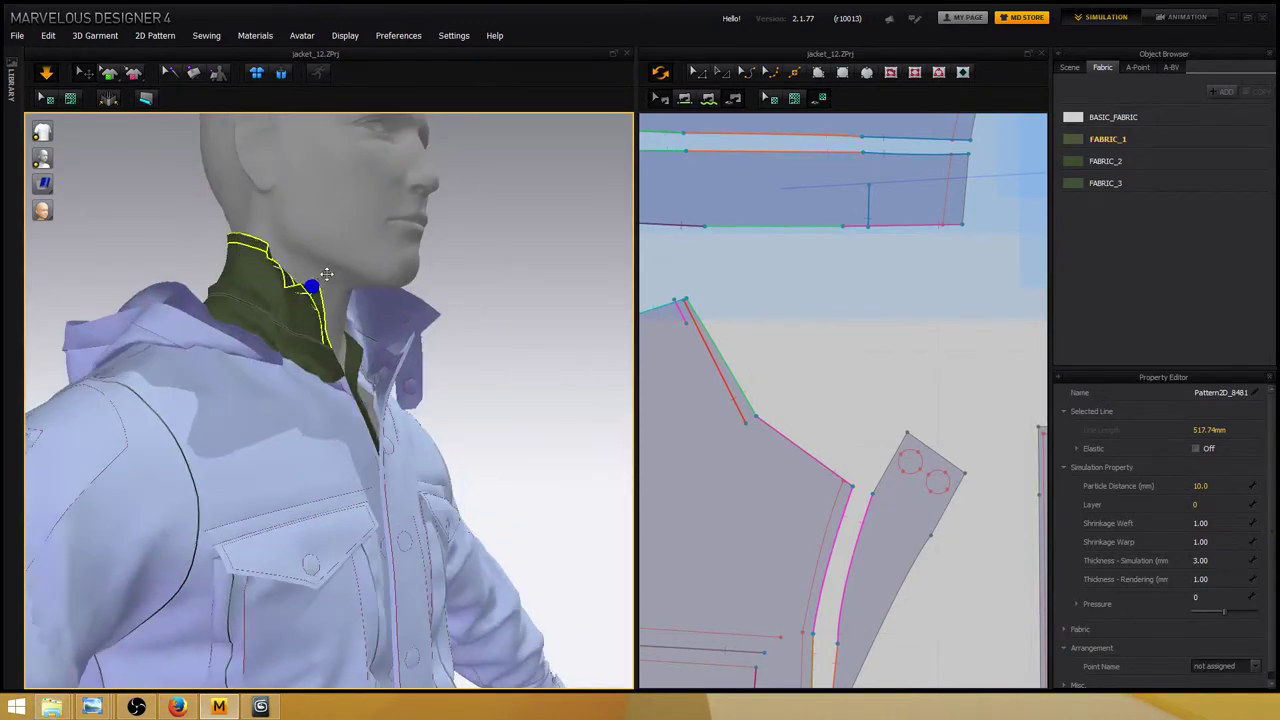
Straighten the collar by pulling the upper collar piece's front corner forward from the neck, and stop the simulation.
drag(326, 273, 344, 297)
right_drag(344, 297, 414, 314)
scroll(446, 318, down, 3)
scroll(414, 314, up, 3)
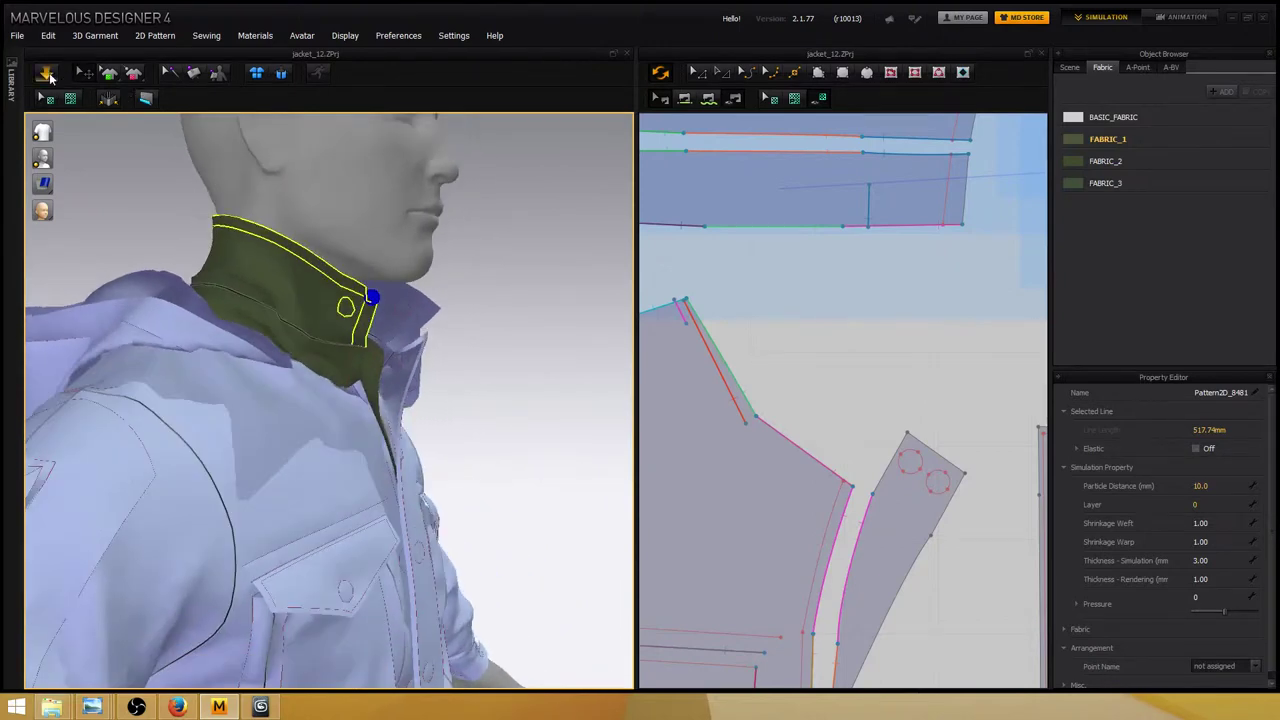
drag(369, 303, 491, 317)
right_drag(362, 308, 491, 317)
drag(491, 317, 460, 323)
right_drag(491, 317, 460, 323)
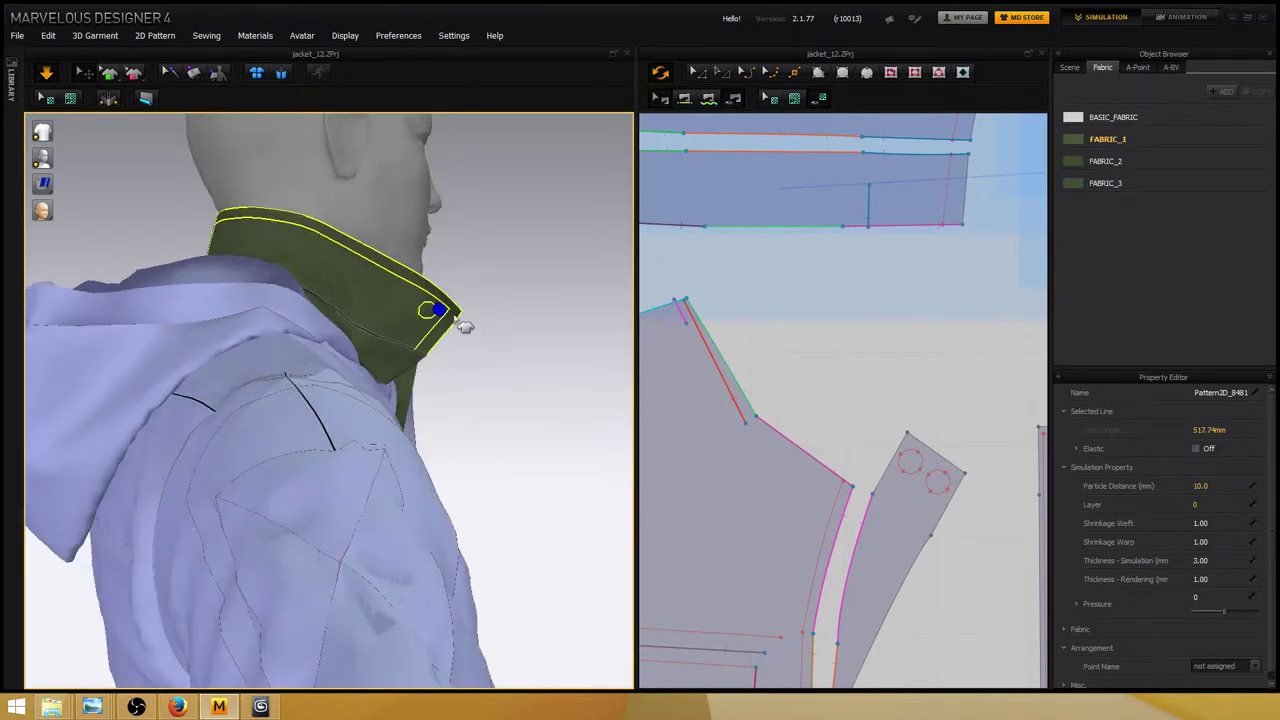
mouse_move(460, 323)
mouse_down()
mouse_move(471, 284)
mouse_move(463, 303)
mouse_up()
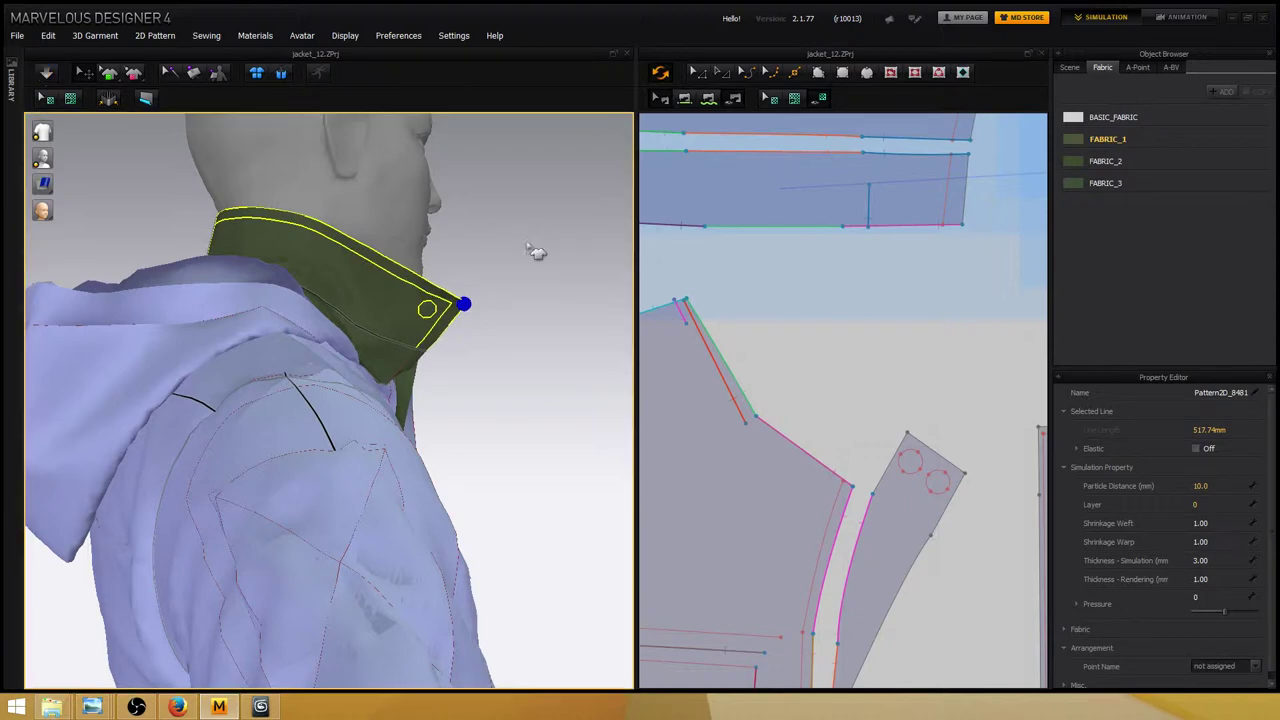
Freeze the upper and lower collar pieces together on the avatar.
right_drag(531, 251, 514, 317)
scroll(367, 348, up, 3)
click(280, 295)
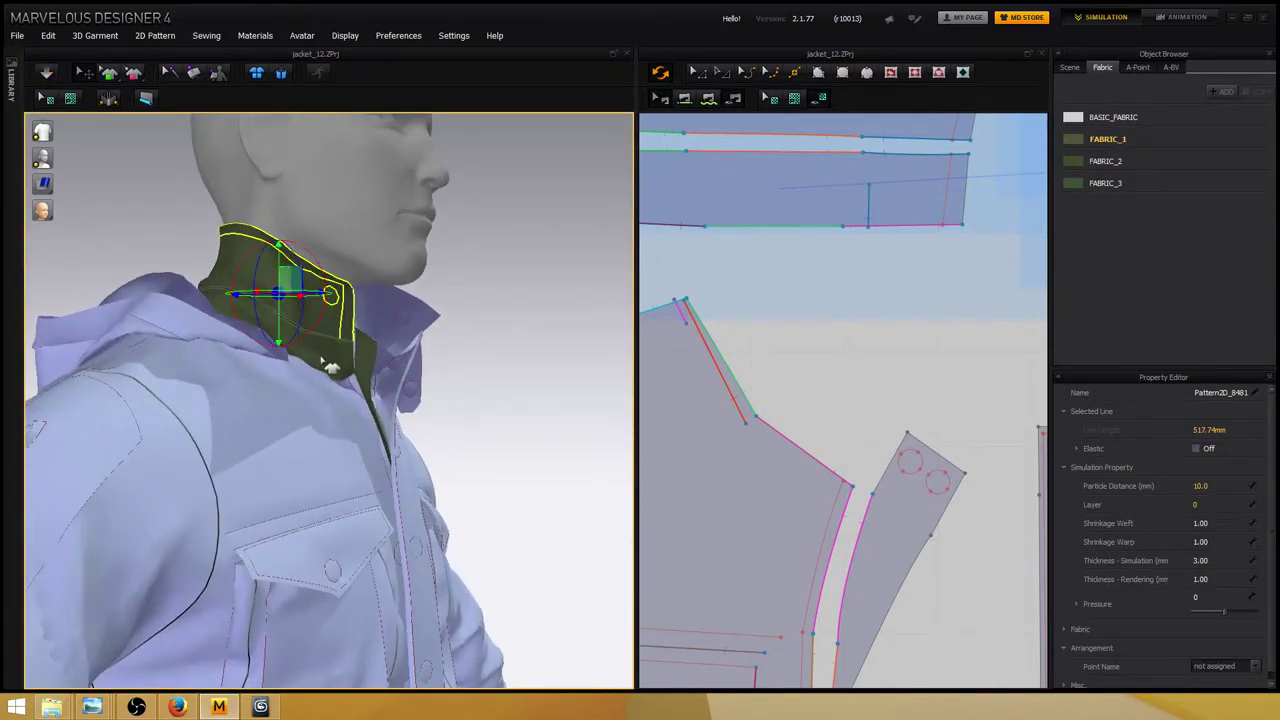
click(331, 352)
right_drag(480, 320, 497, 325)
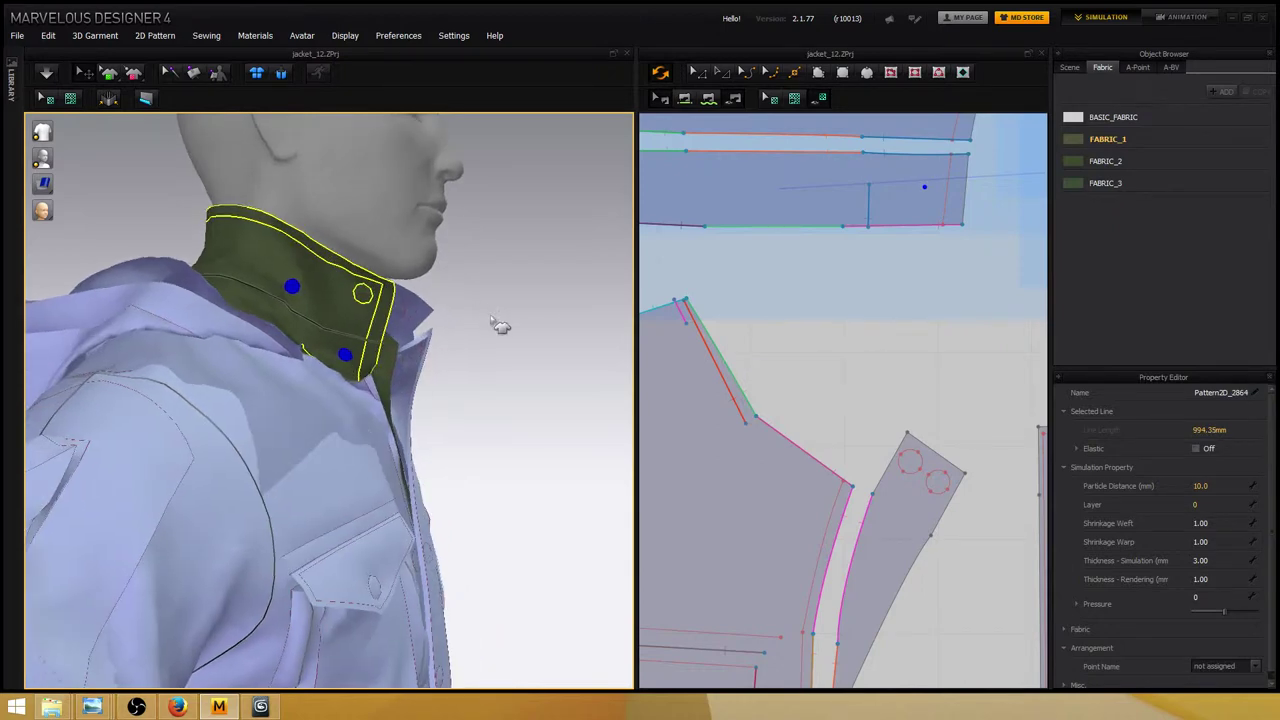
right_click(326, 313)
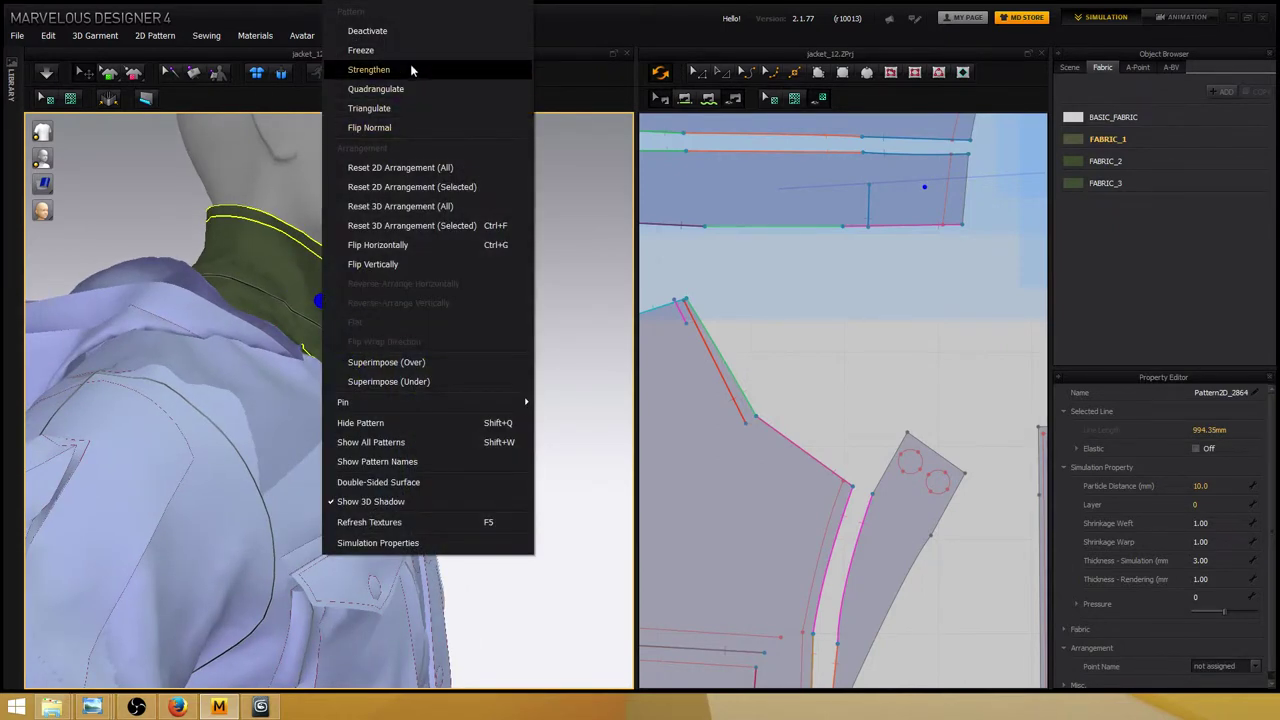
click(368, 69)
right_drag(470, 305, 450, 310)
Try to sew the neck piece's short upper edge to the lower collar piece's front end edge, and redo the seam.
right_drag(843, 420, 834, 354)
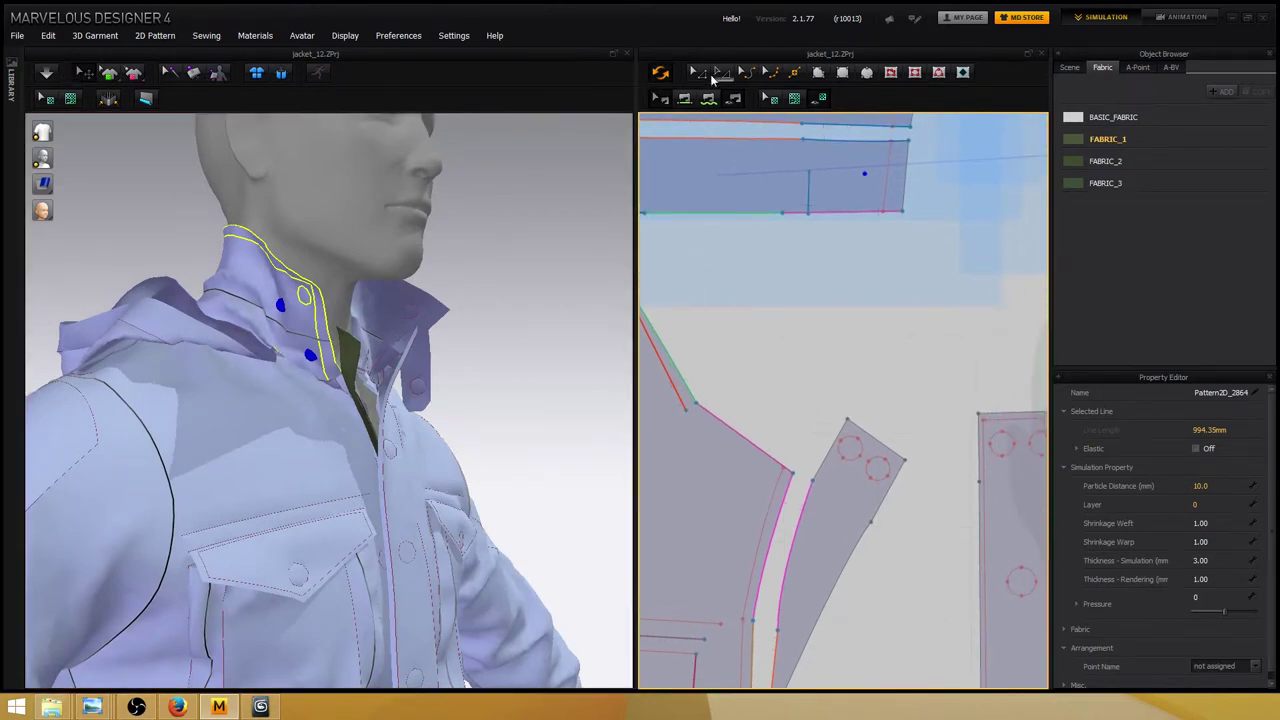
click(843, 440)
click(886, 193)
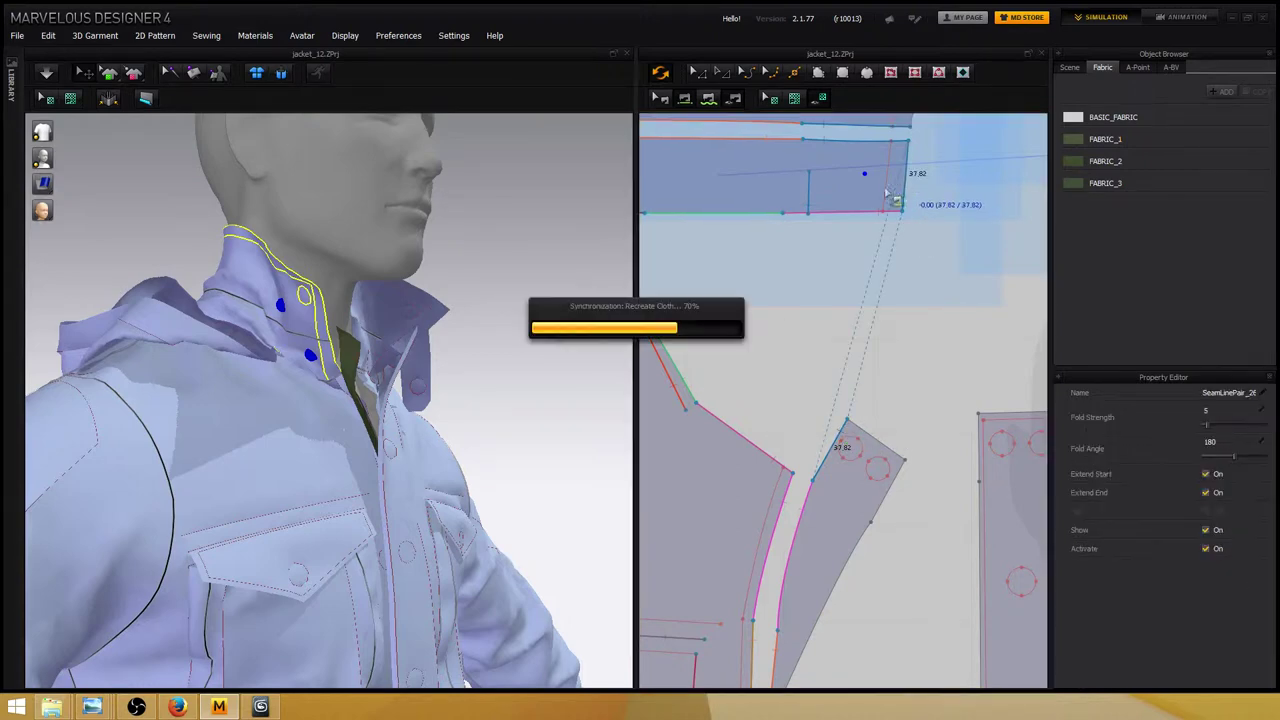
right_drag(511, 271, 590, 312)
click(838, 450)
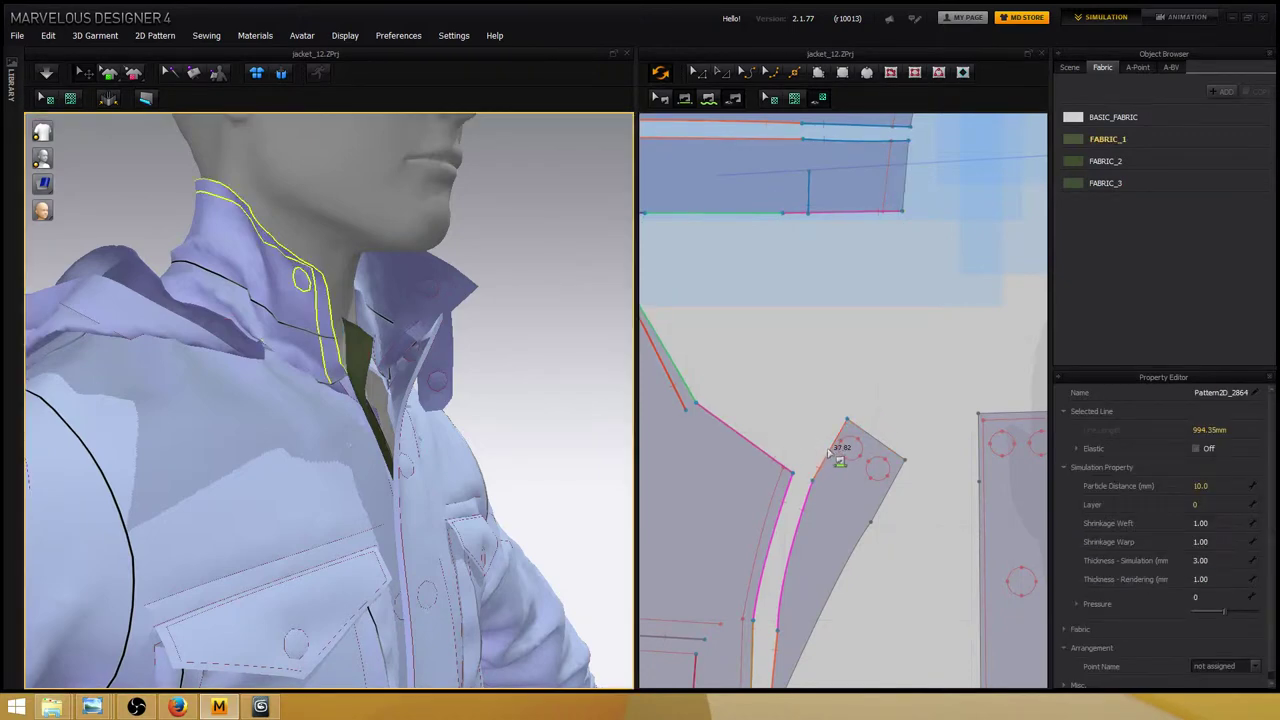
click(840, 455)
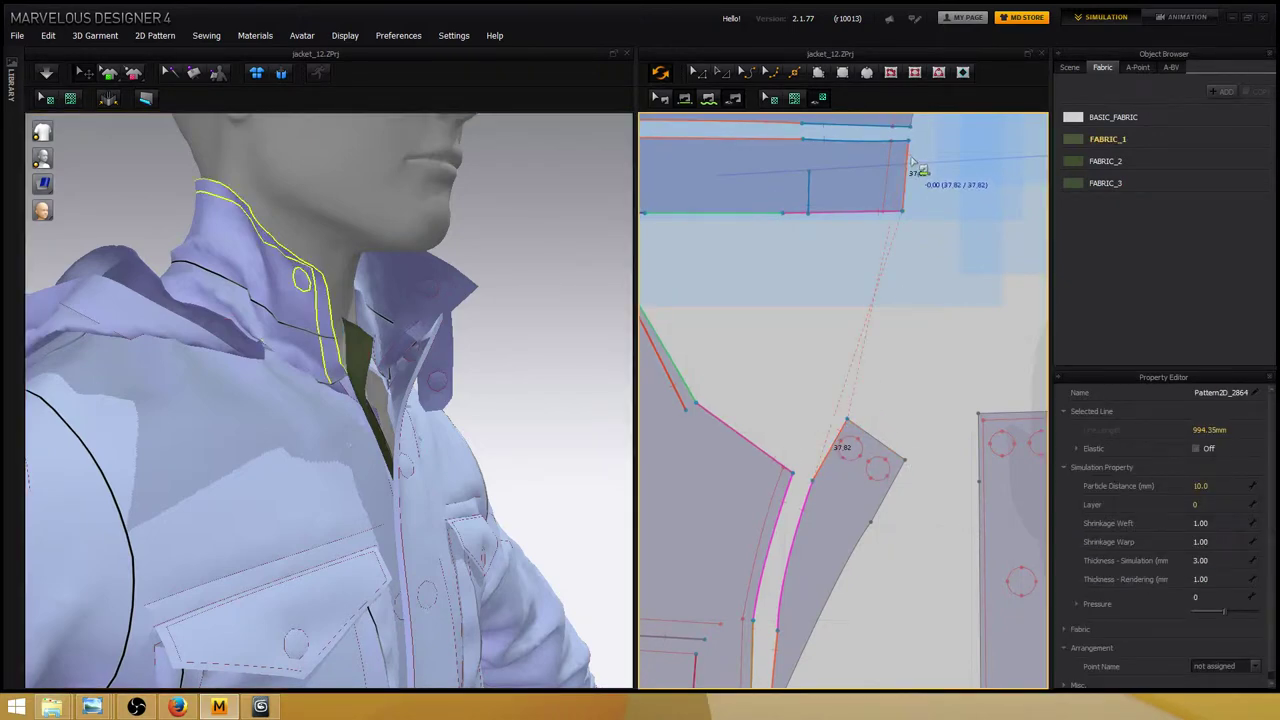
click(907, 180)
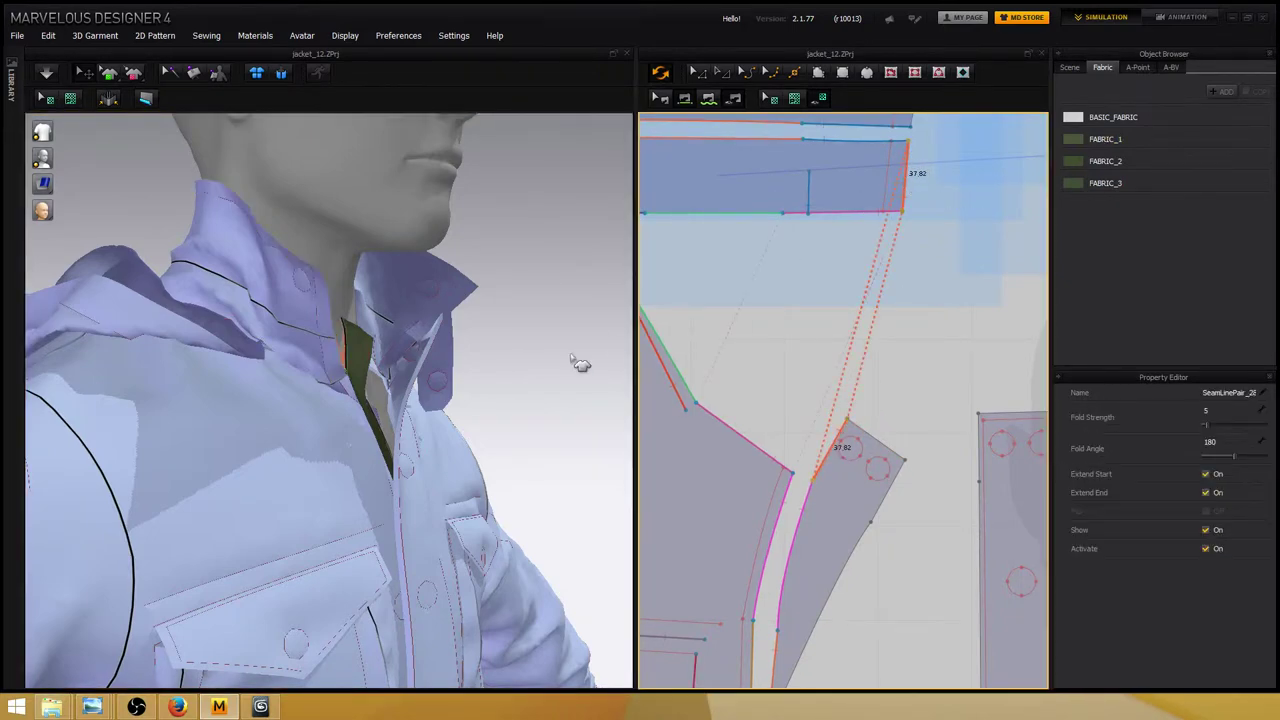
Try the neck-piece-to-collar seam again, inspect its direction up close on the avatar, and delete it.
click(843, 434)
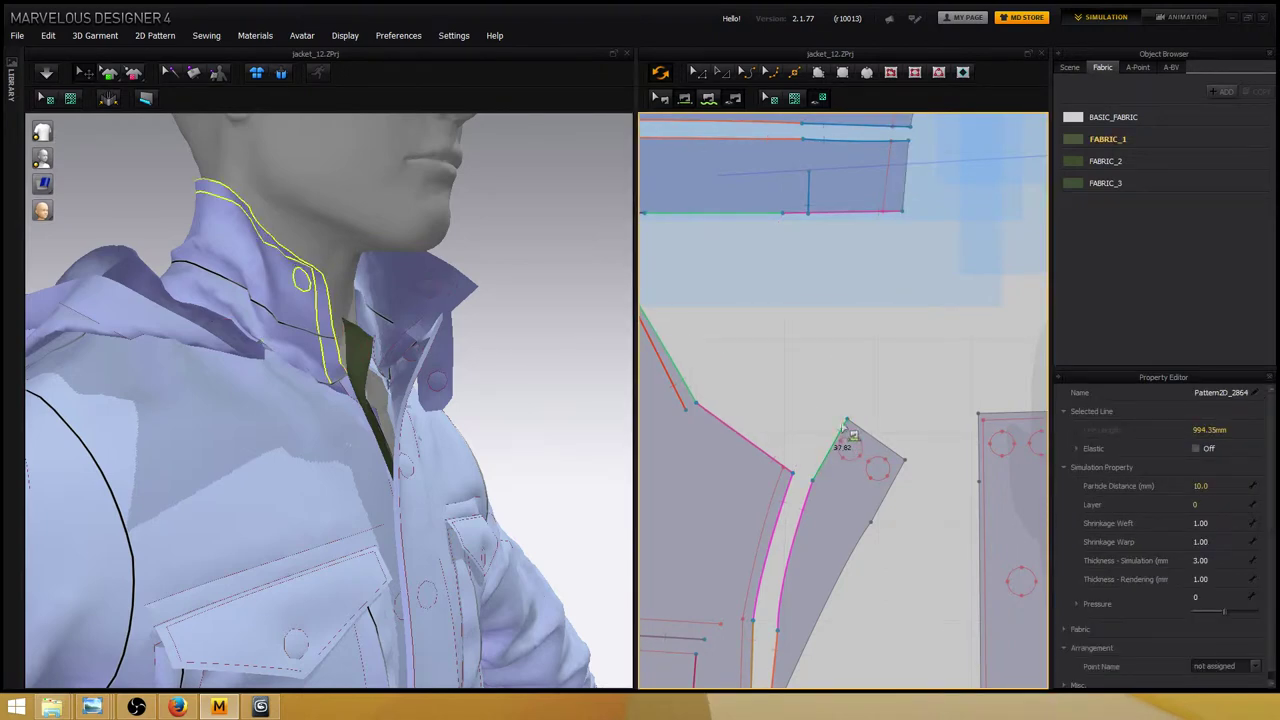
click(907, 180)
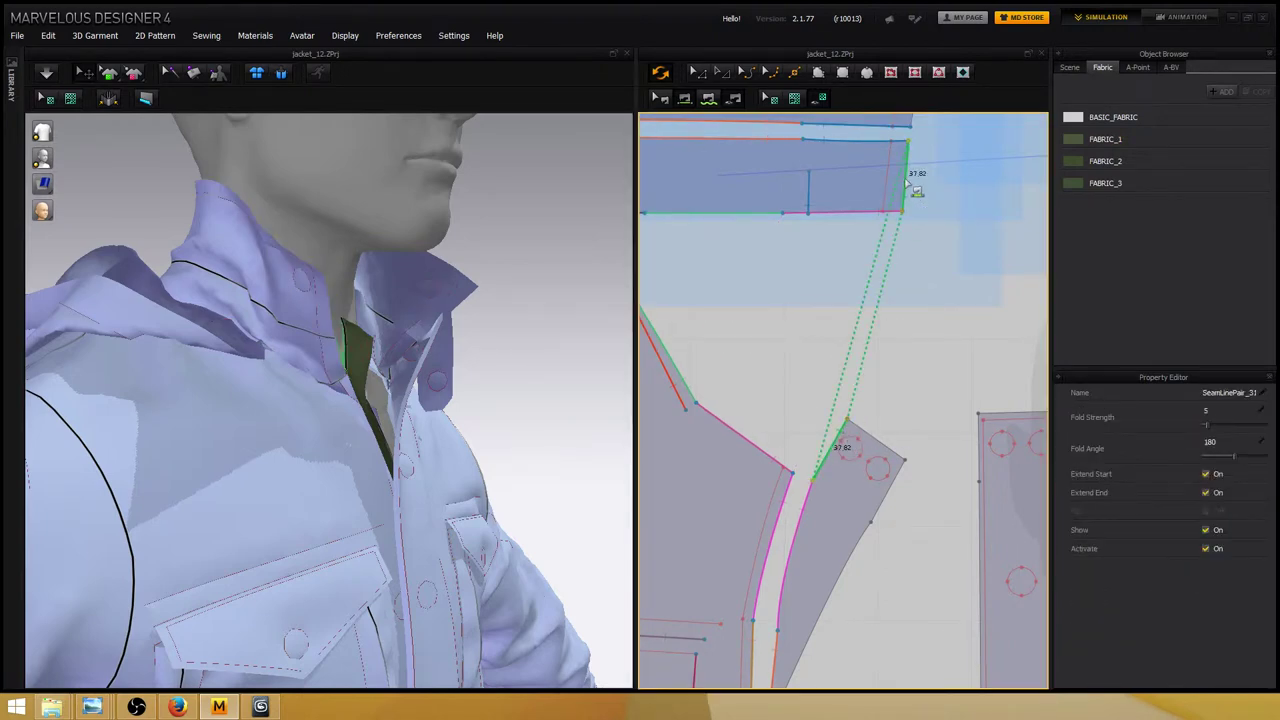
right_drag(440, 380, 578, 408)
scroll(451, 366, up, 6)
scroll(414, 375, up, 2)
scroll(423, 394, down, 5)
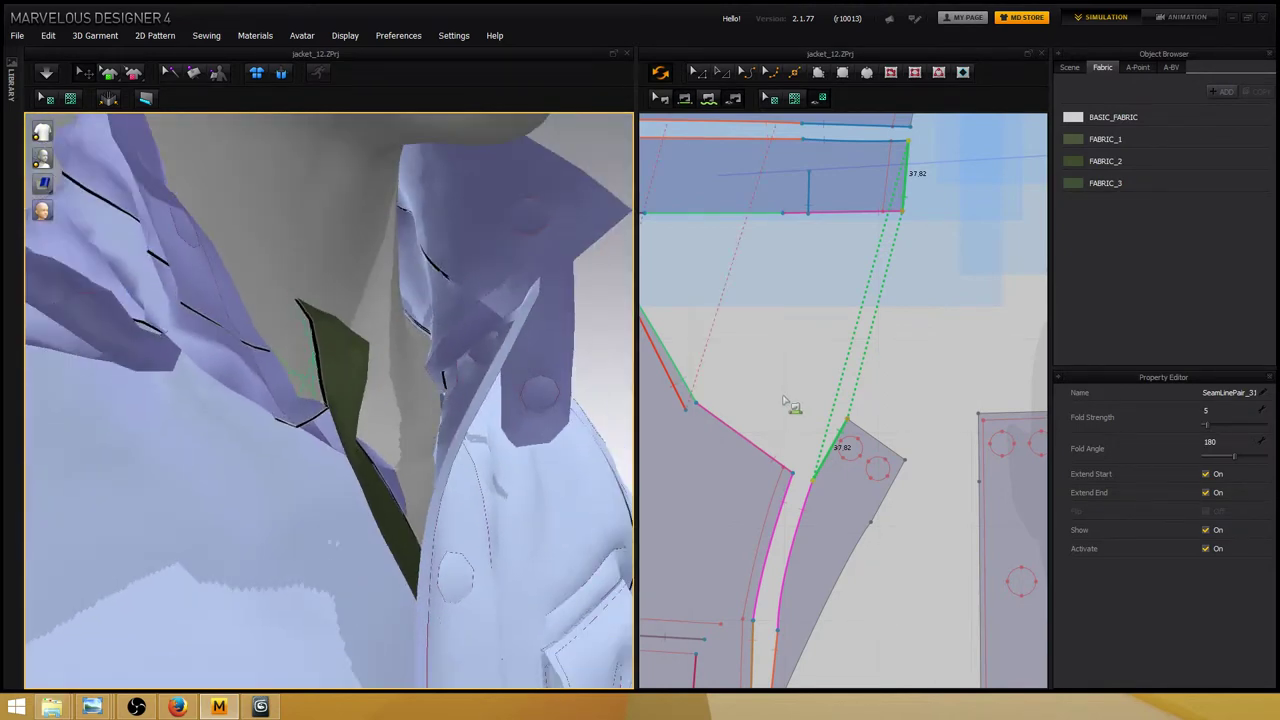
key(Delete)
Sew the neck piece's short upper edge to the lower collar's front end edge with crossed seam direction, and start the simulation.
click(838, 436)
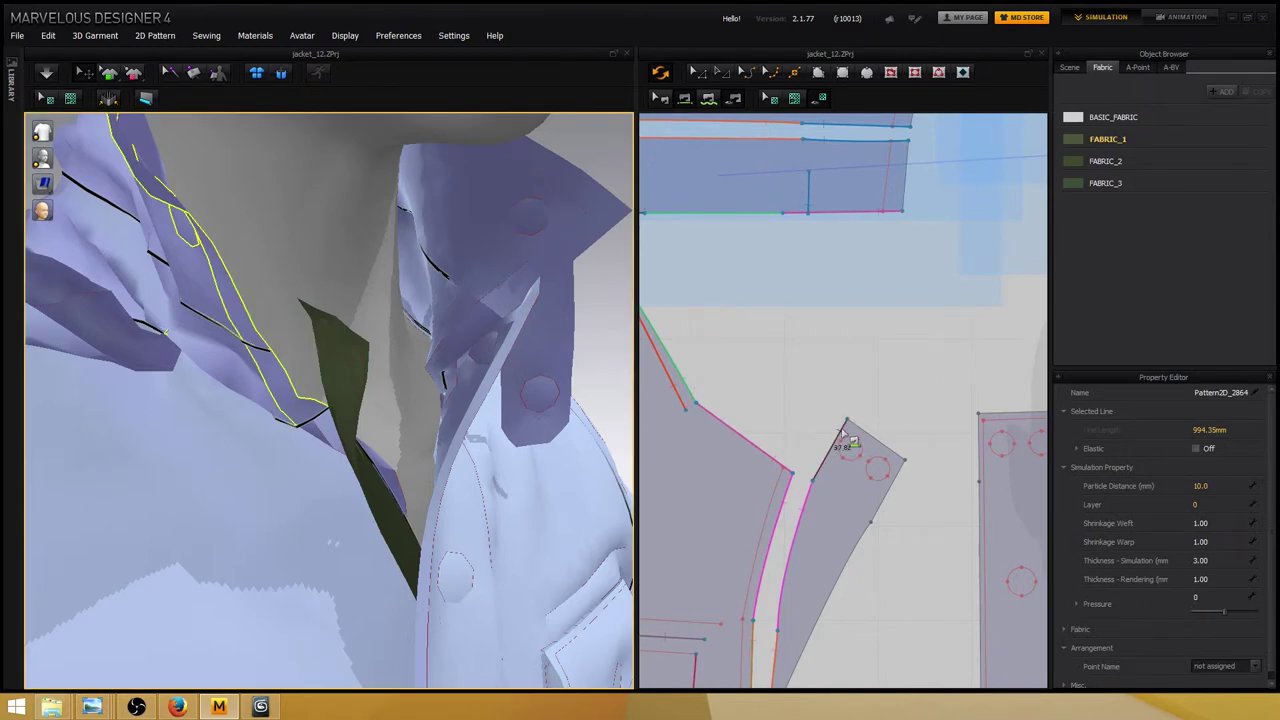
click(908, 182)
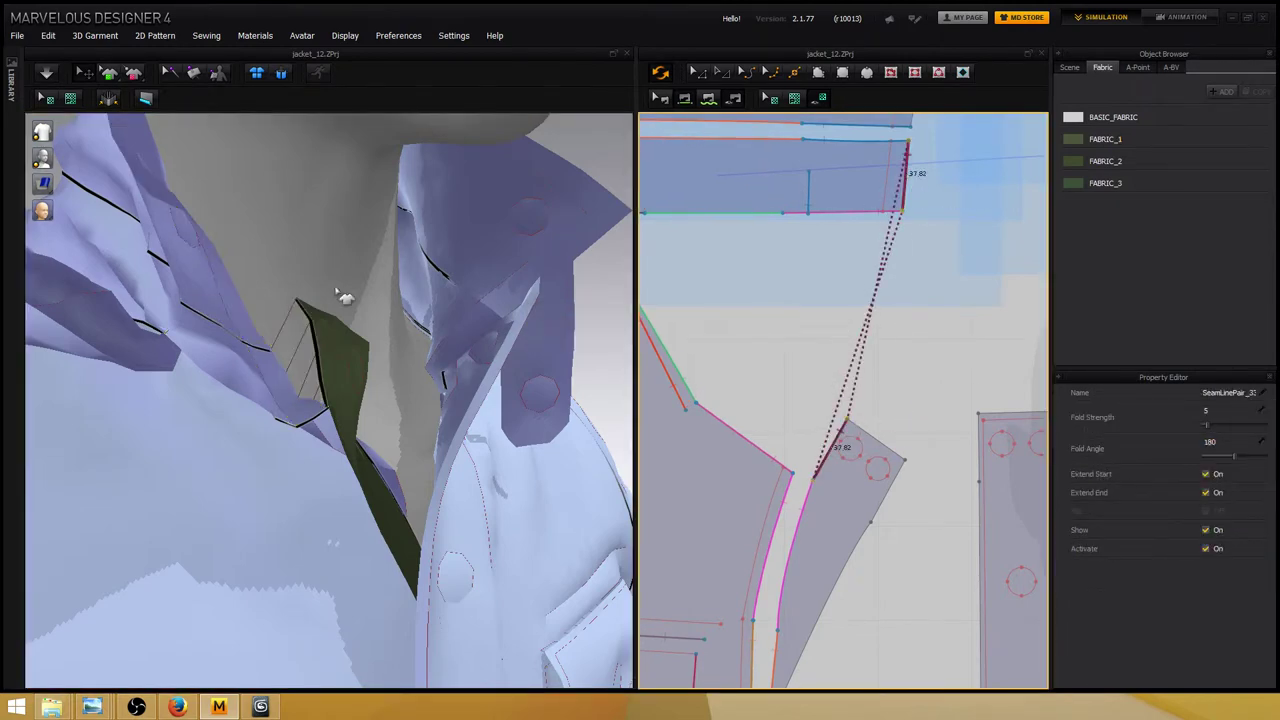
scroll(340, 295, down, 8)
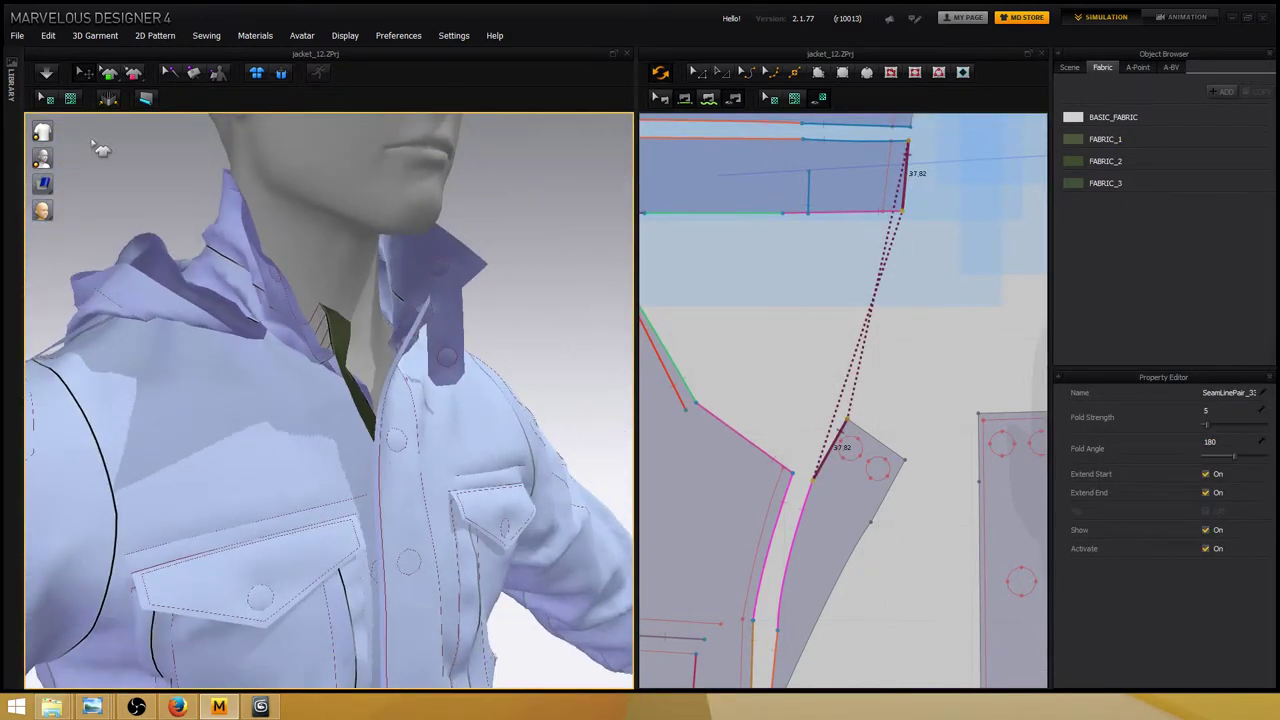
click(45, 76)
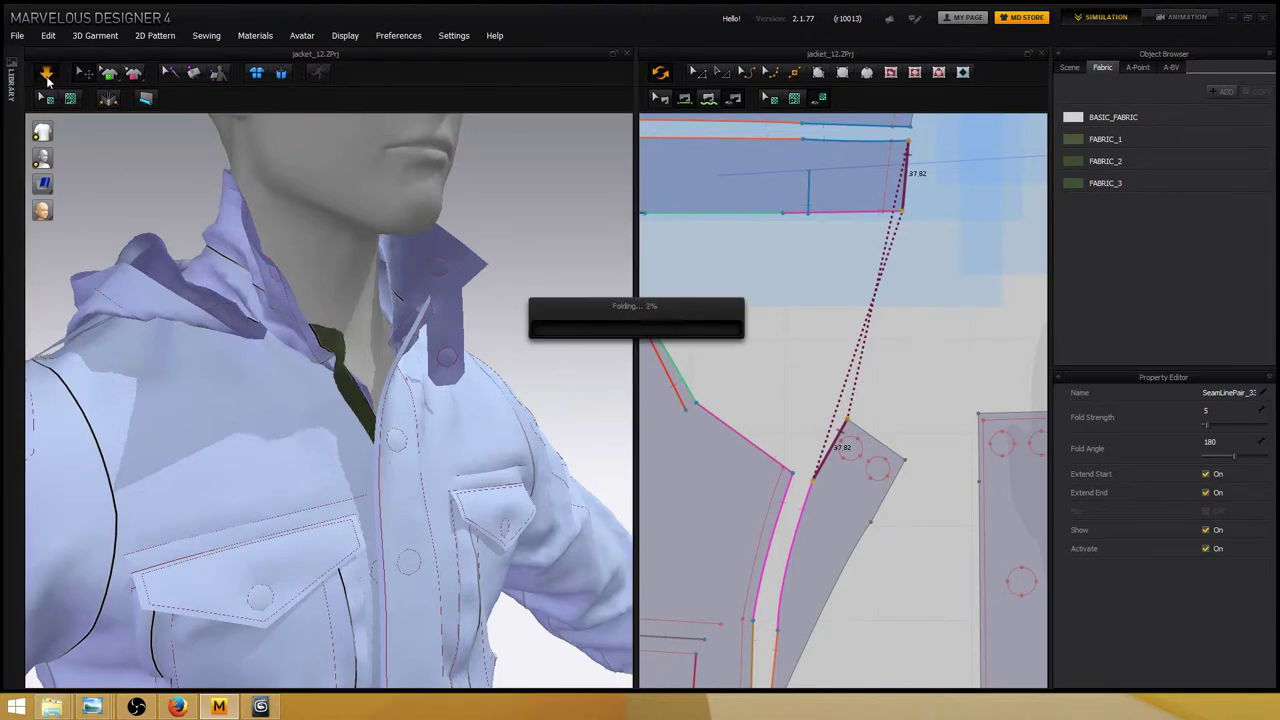
Stop the simulation and unfreeze the upper and lower collar pieces on the avatar.
right_drag(476, 313, 516, 242)
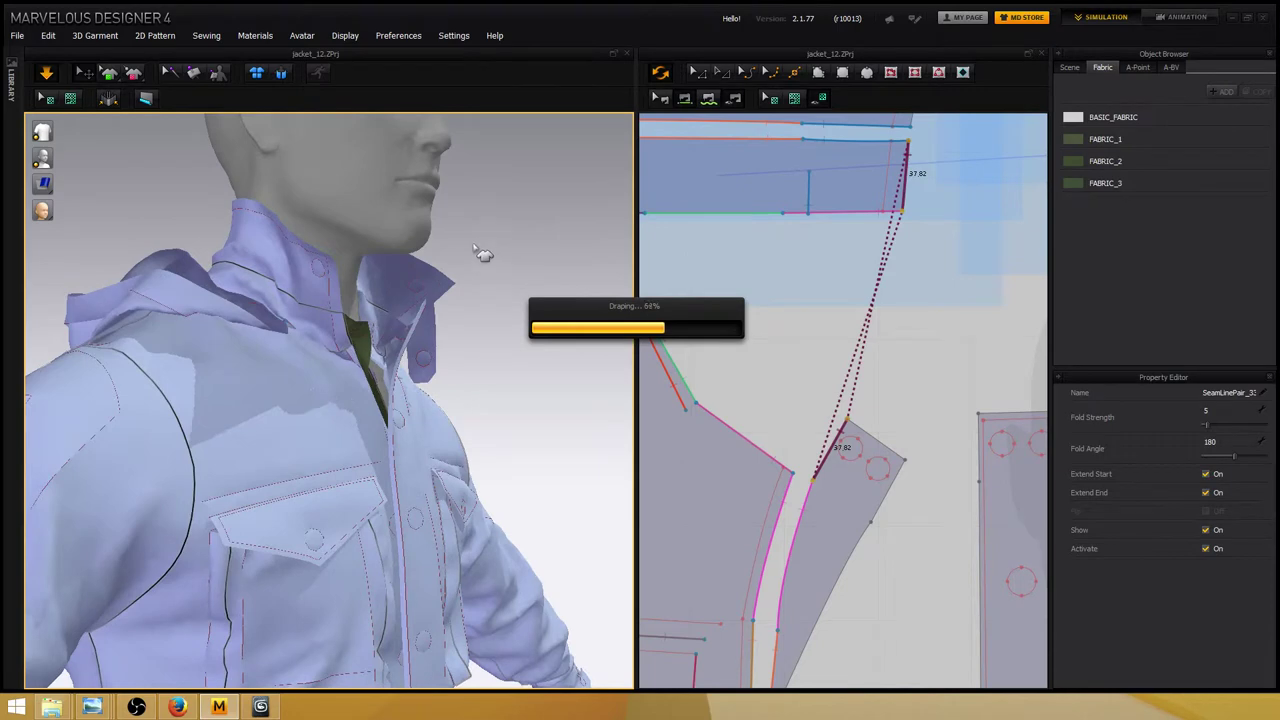
scroll(440, 268, up, 3)
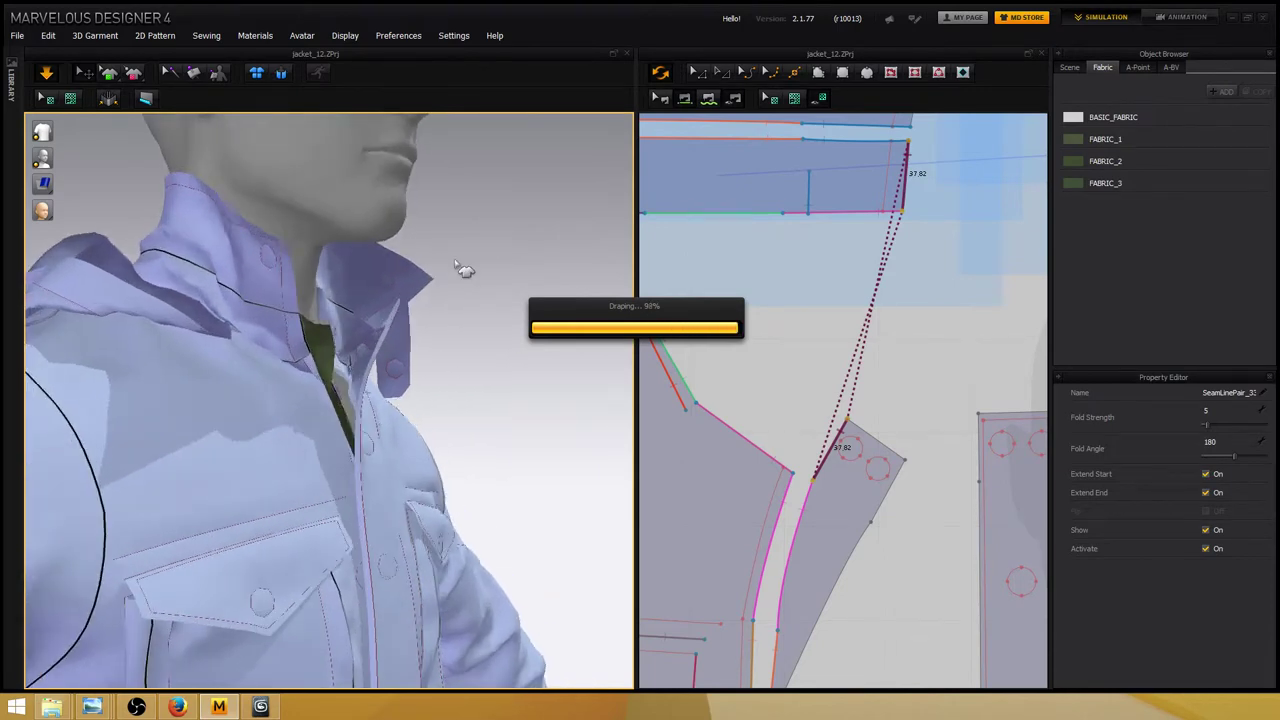
right_drag(503, 271, 483, 314)
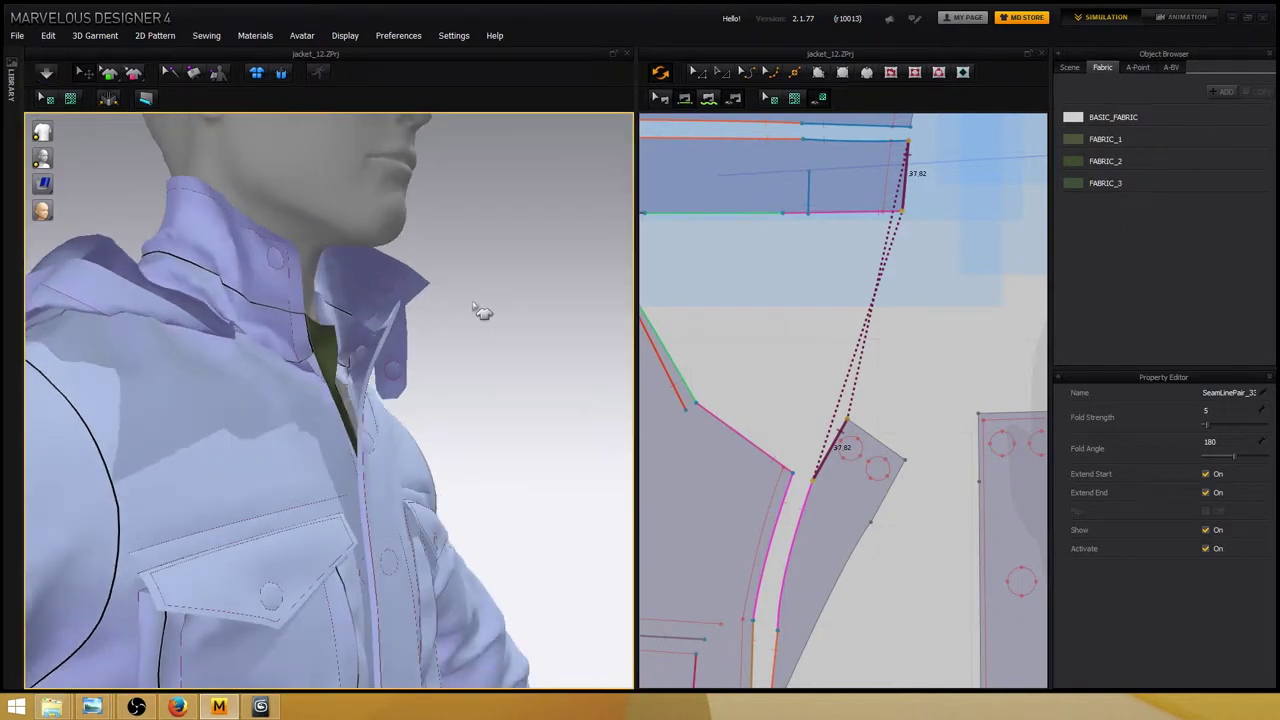
click(491, 251)
click(285, 278)
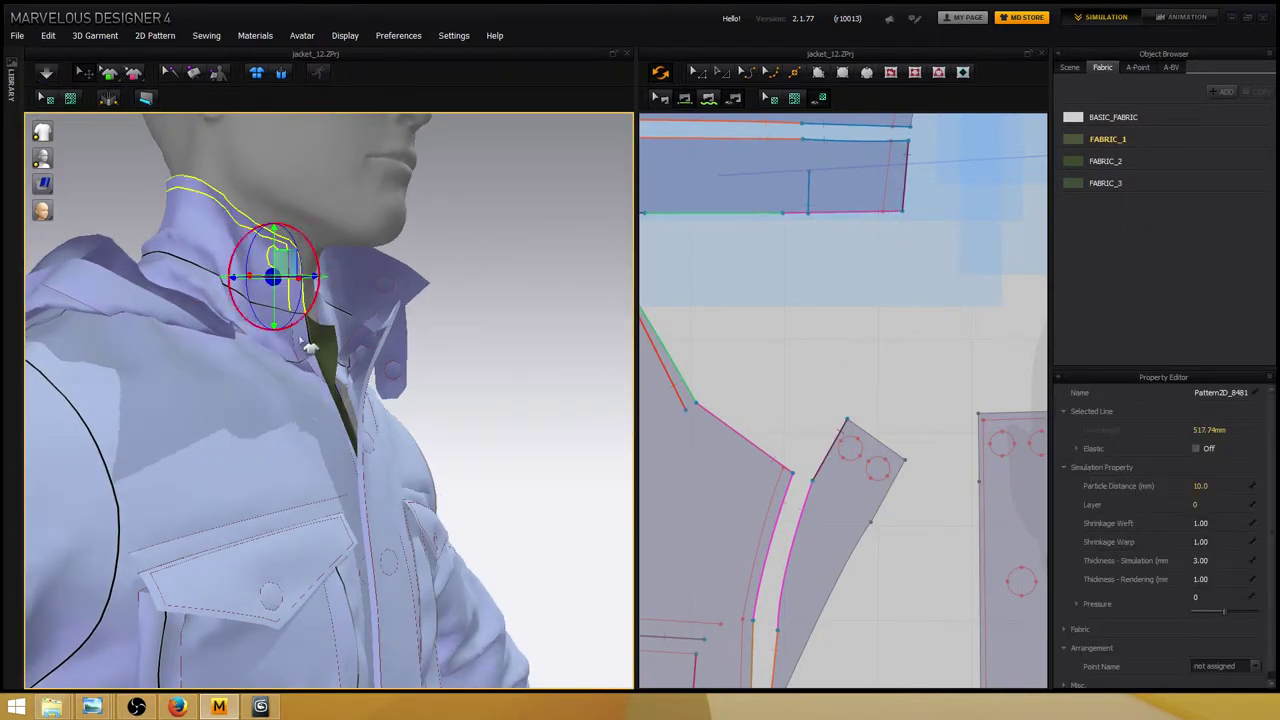
right_drag(486, 323, 457, 323)
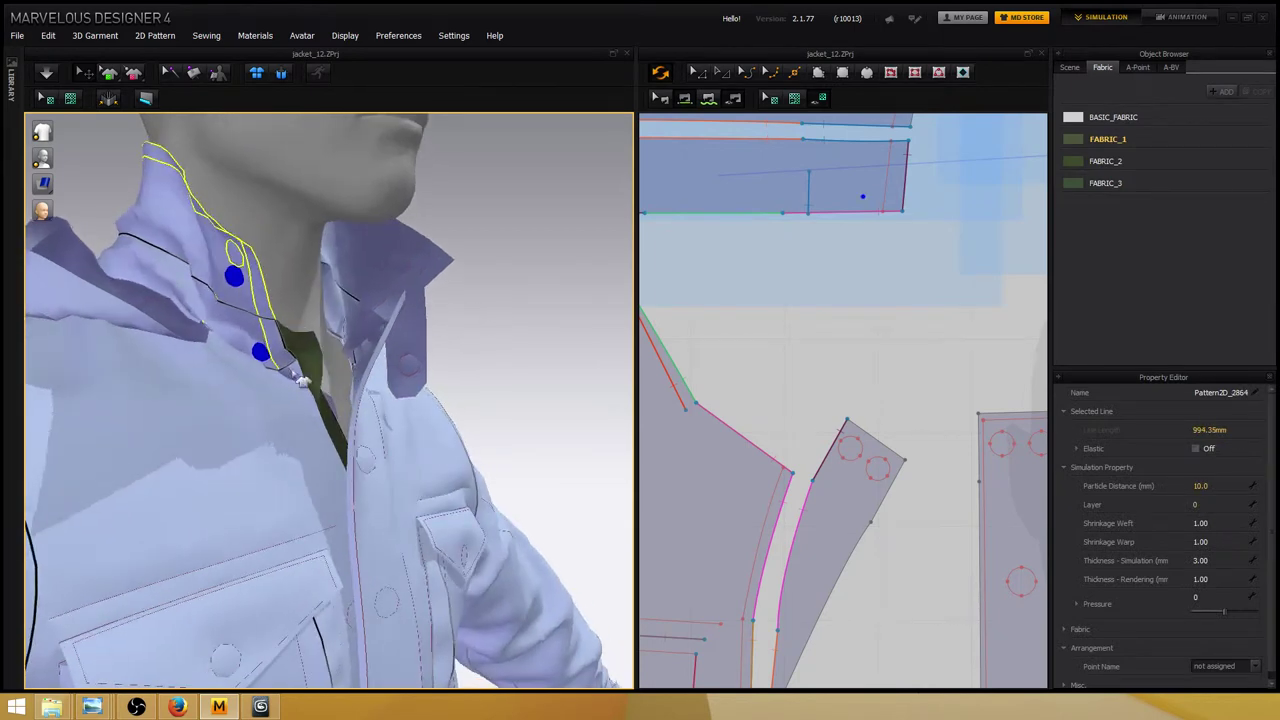
click(343, 340)
right_click(287, 290)
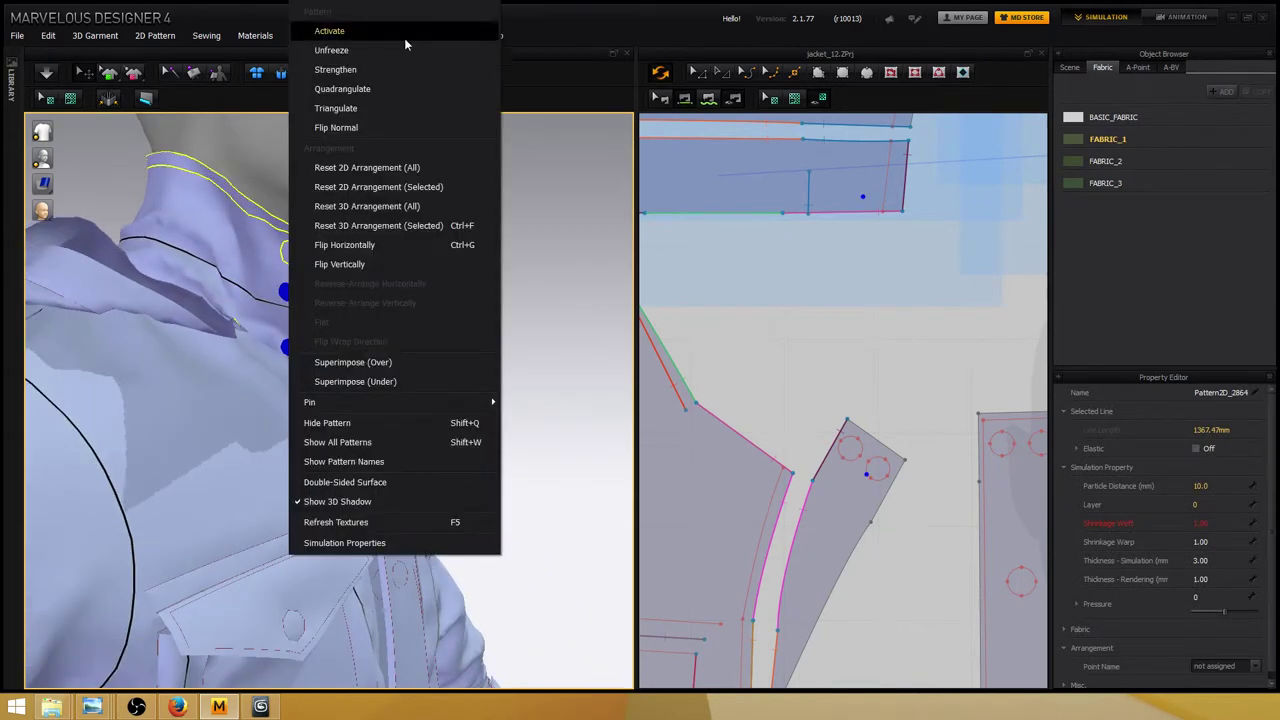
click(392, 53)
click(510, 243)
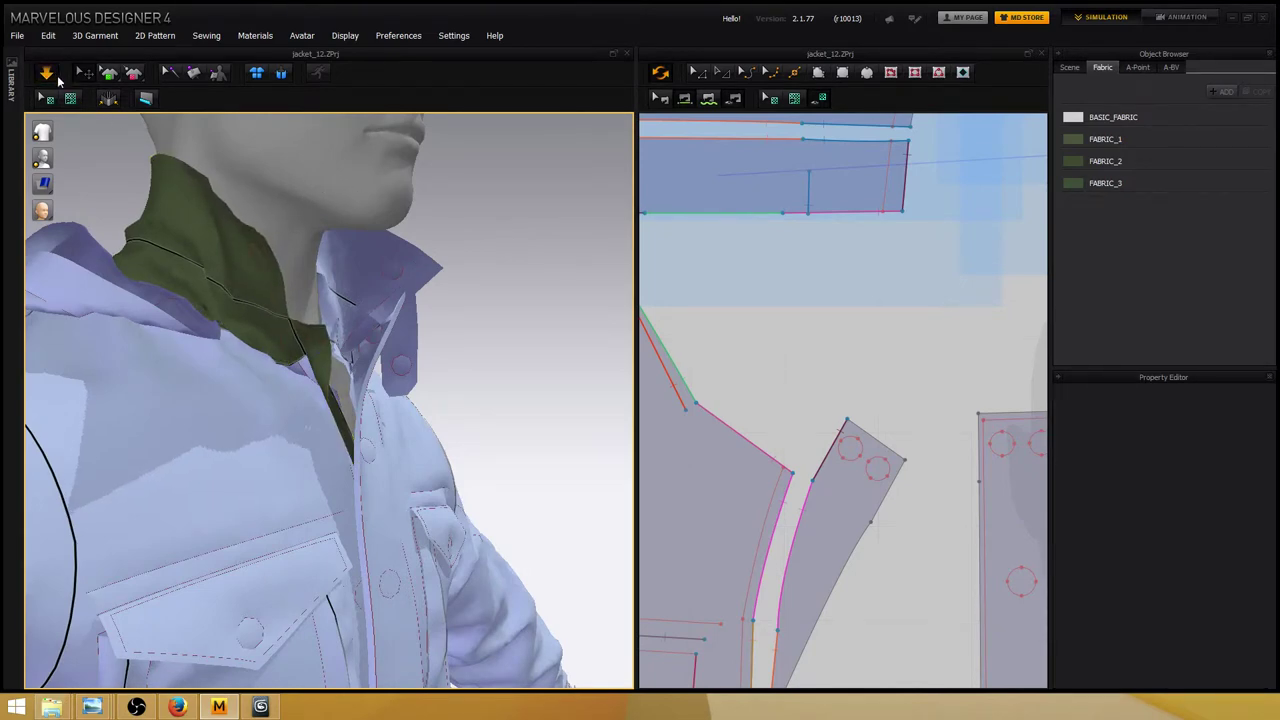
Simulate the garment with the unfrozen collar and check the collar's drape from several sides and distances.
right_drag(457, 280, 474, 323)
scroll(370, 292, down, 5)
scroll(444, 317, up, 3)
scroll(483, 317, up, 4)
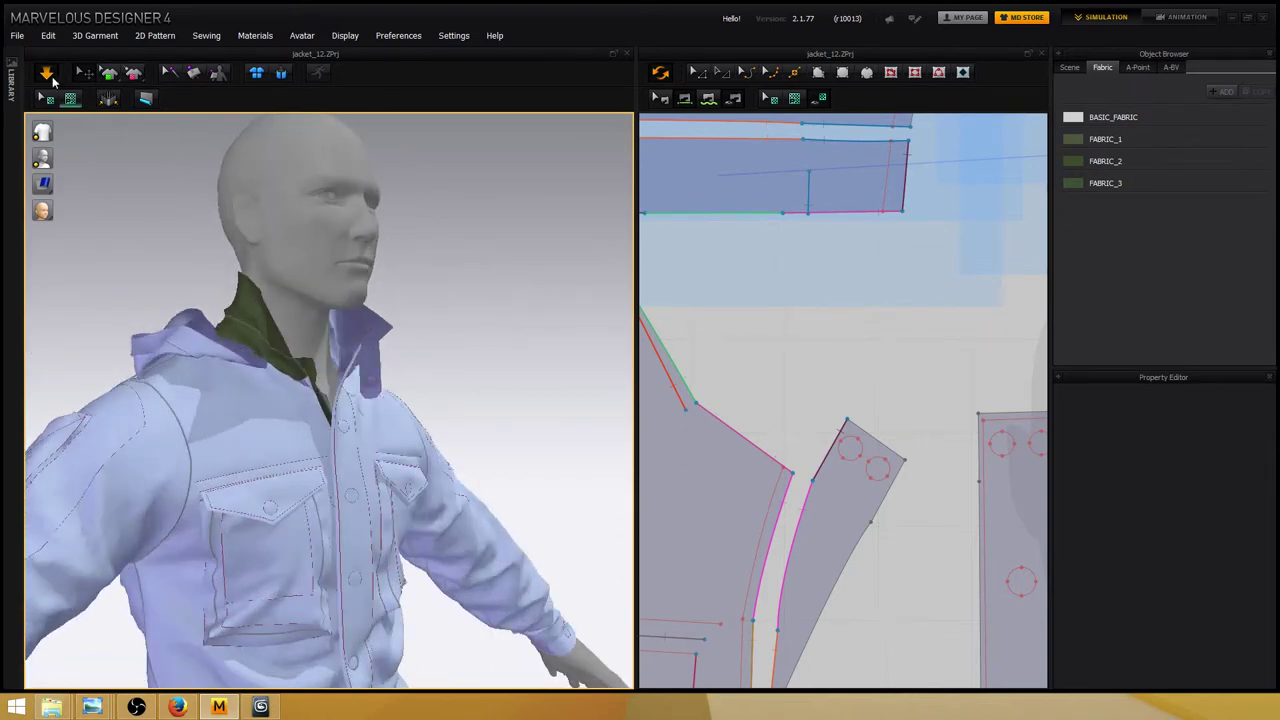
right_drag(460, 300, 418, 299)
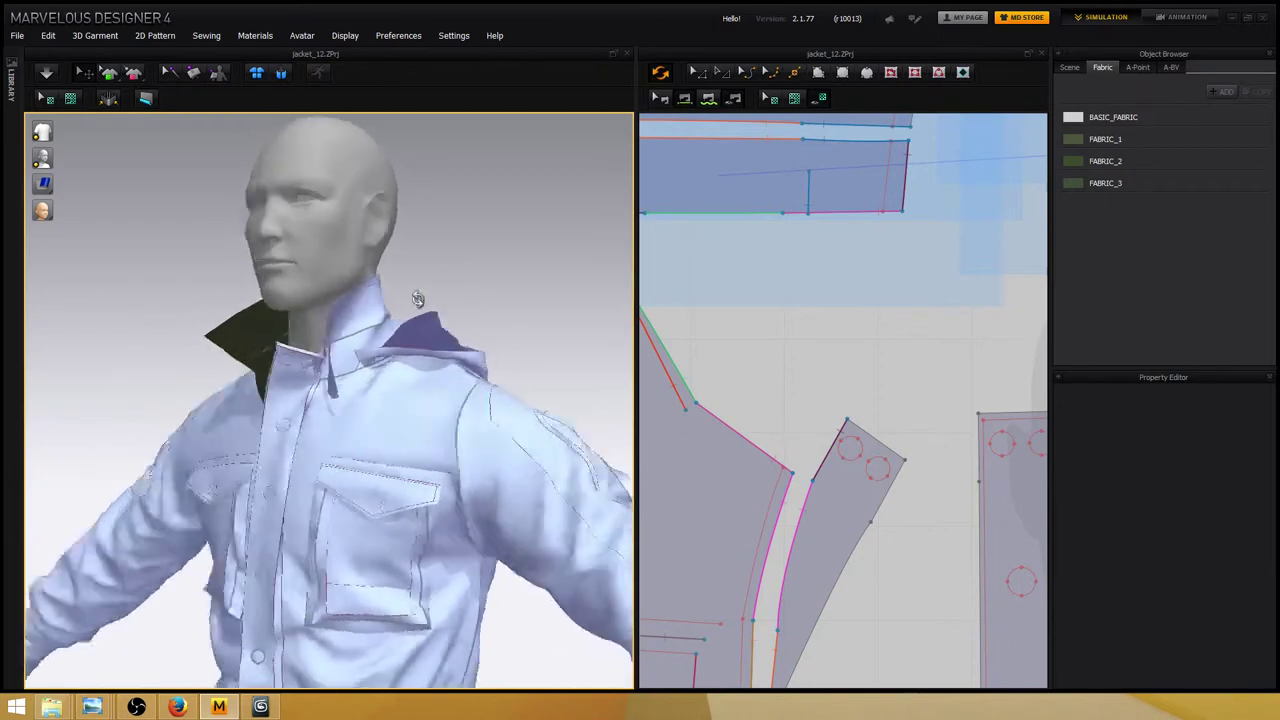
key(2)
scroll(452, 360, up, 2)
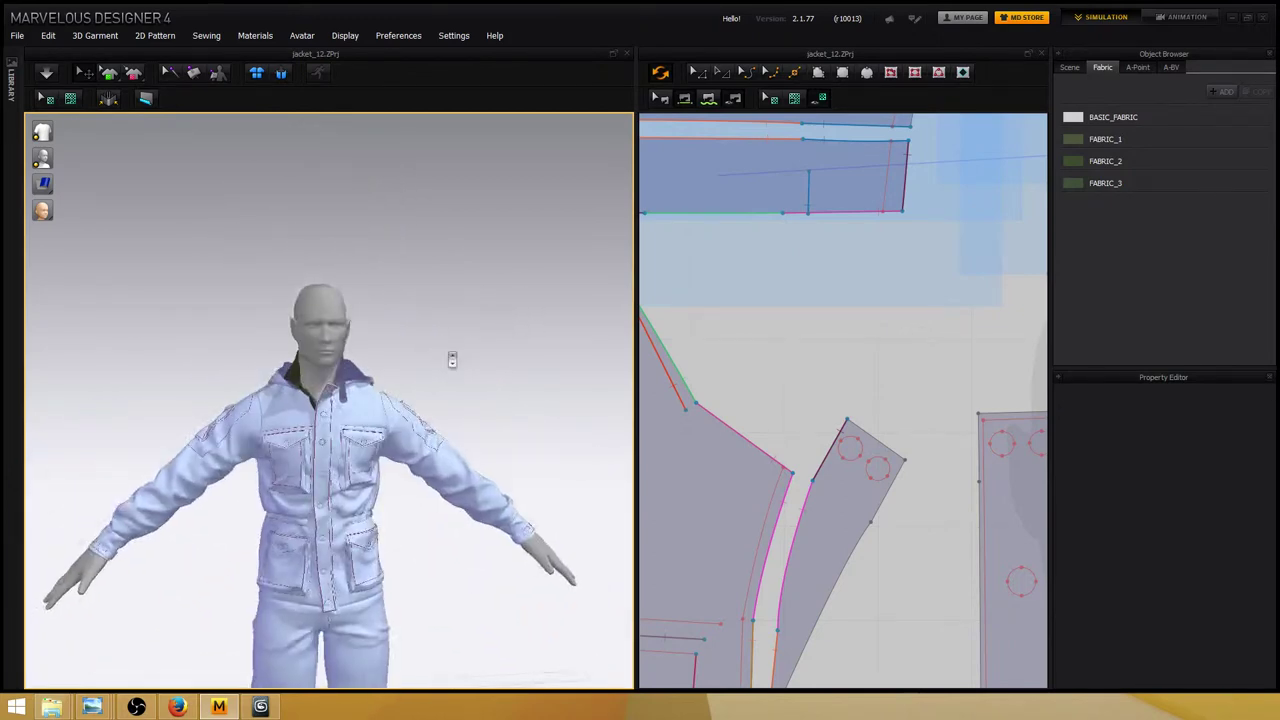
scroll(452, 360, down, 5)
scroll(457, 331, up, 5)
right_drag(457, 331, 507, 330)
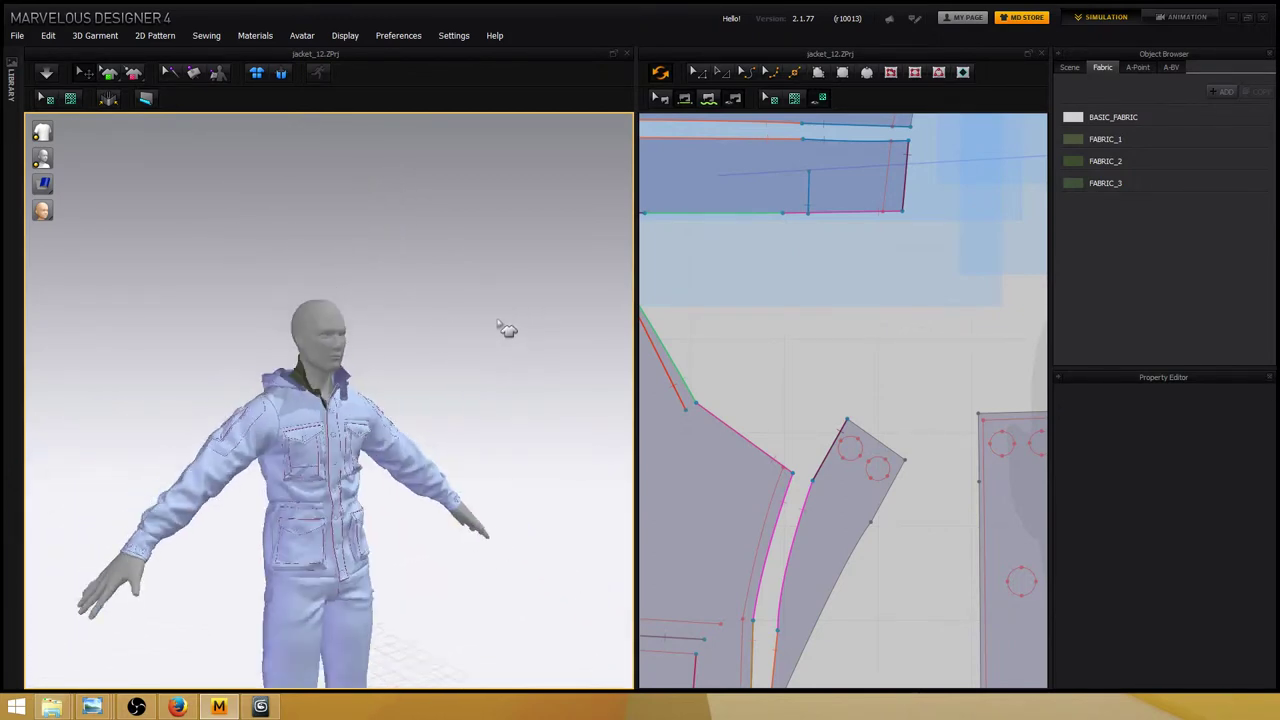
scroll(505, 328, up, 6)
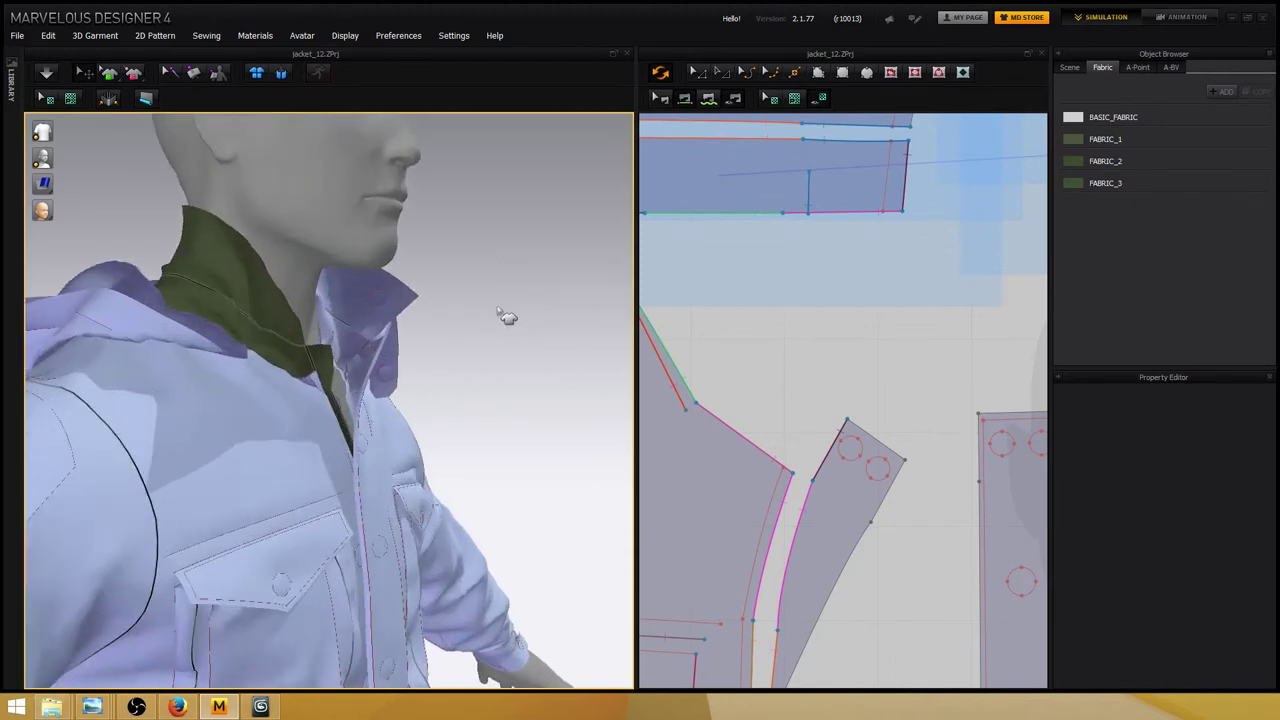
Select the front panel on the wearer's right side and examine its outline beside the neck piece in the 2D pattern.
click(273, 425)
right_drag(391, 429, 443, 366)
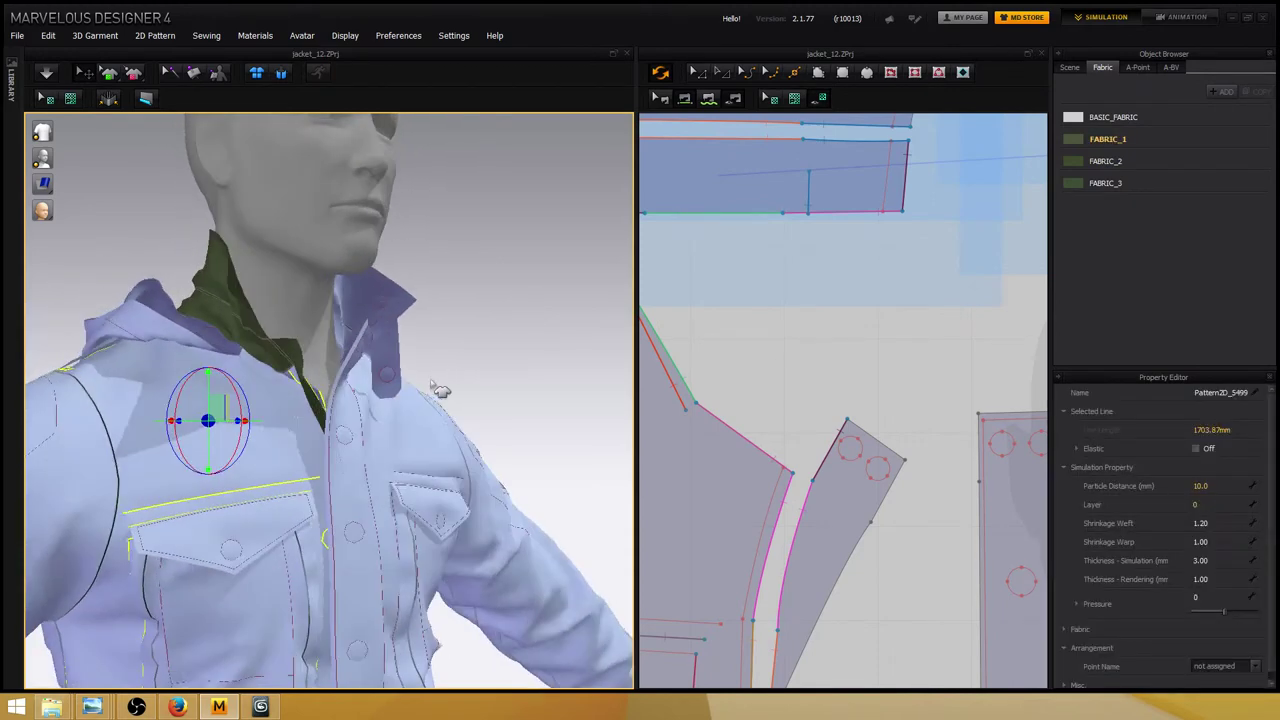
scroll(837, 240, down, 8)
scroll(790, 290, up, 2)
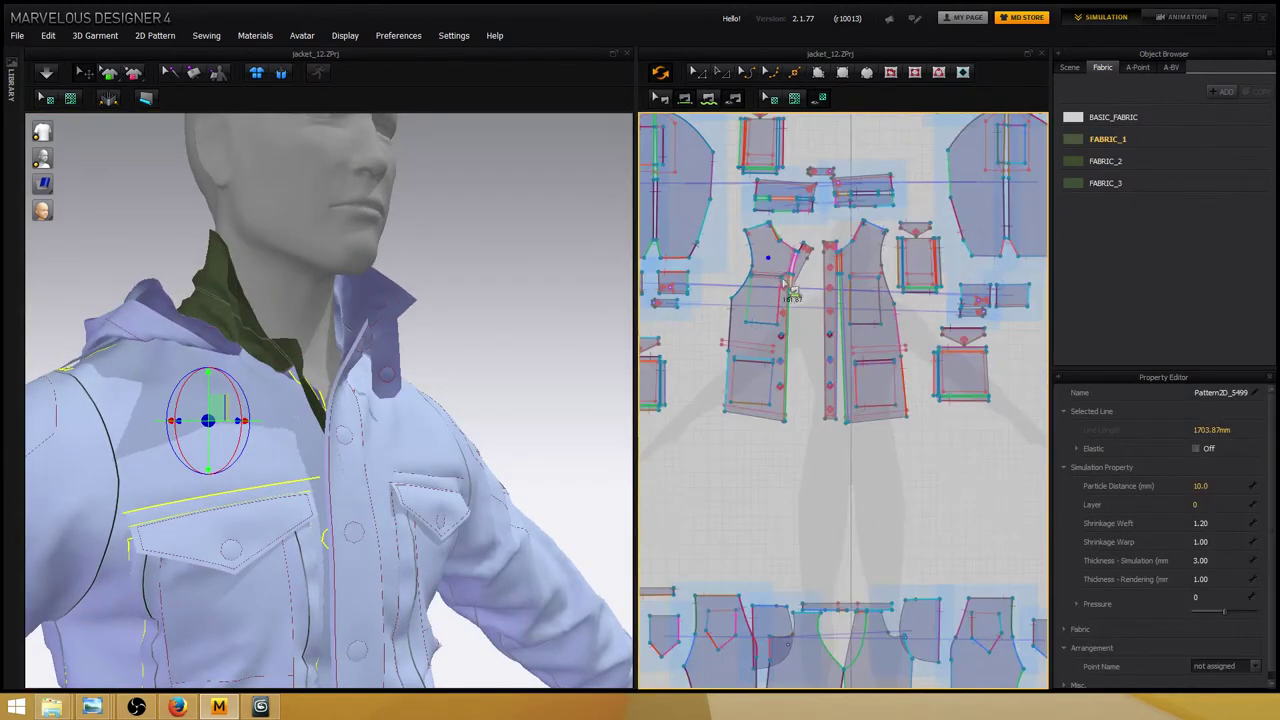
scroll(790, 290, up, 4)
click(740, 250)
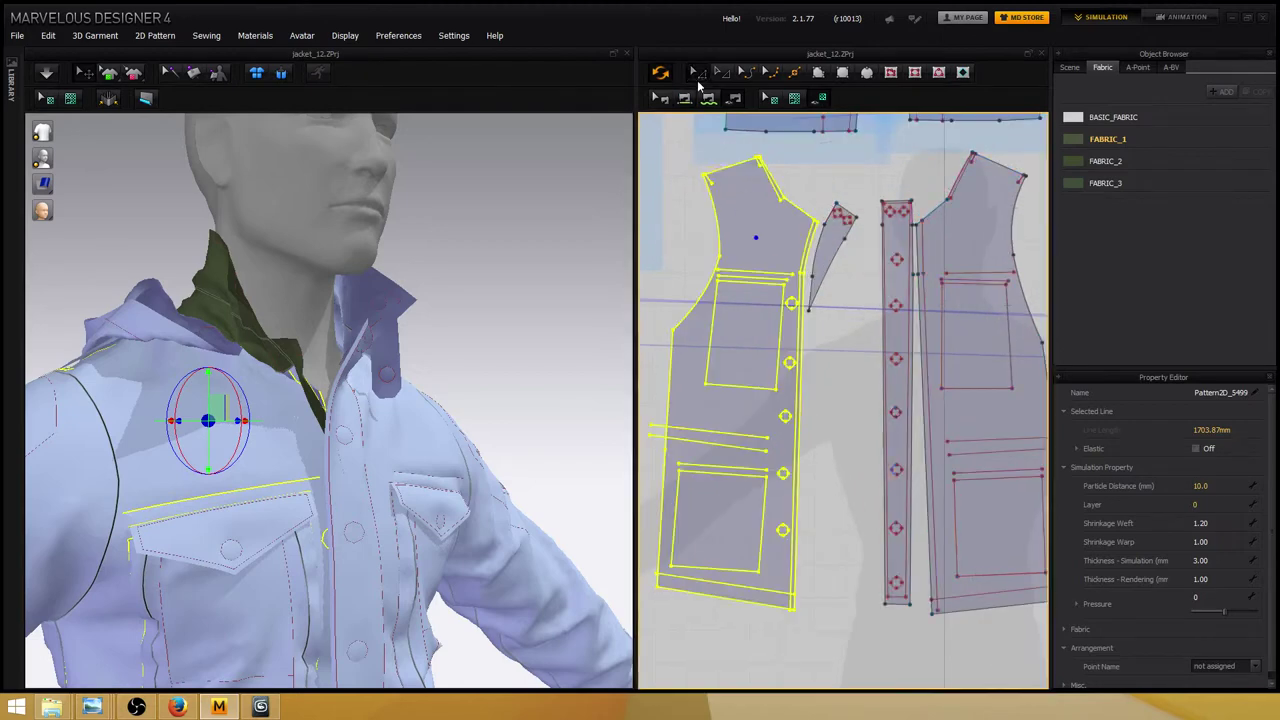
click(686, 255)
click(722, 280)
scroll(695, 305, down, 5)
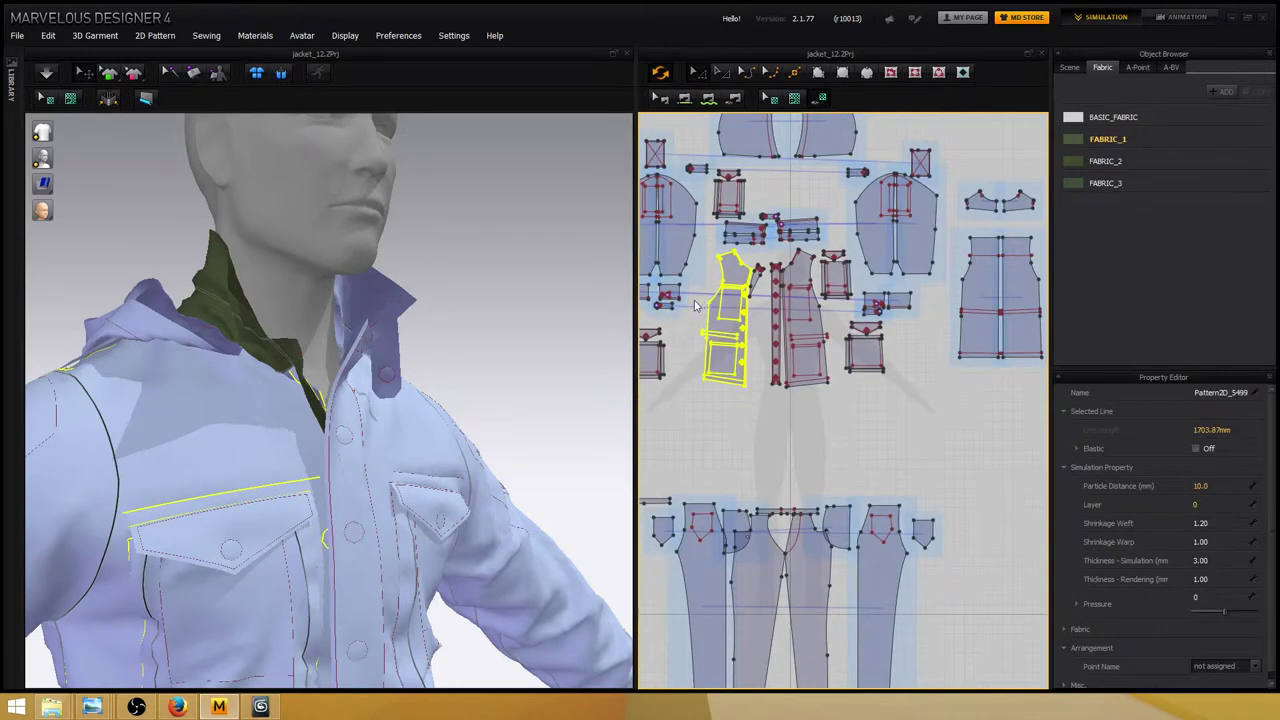
right_drag(695, 305, 765, 300)
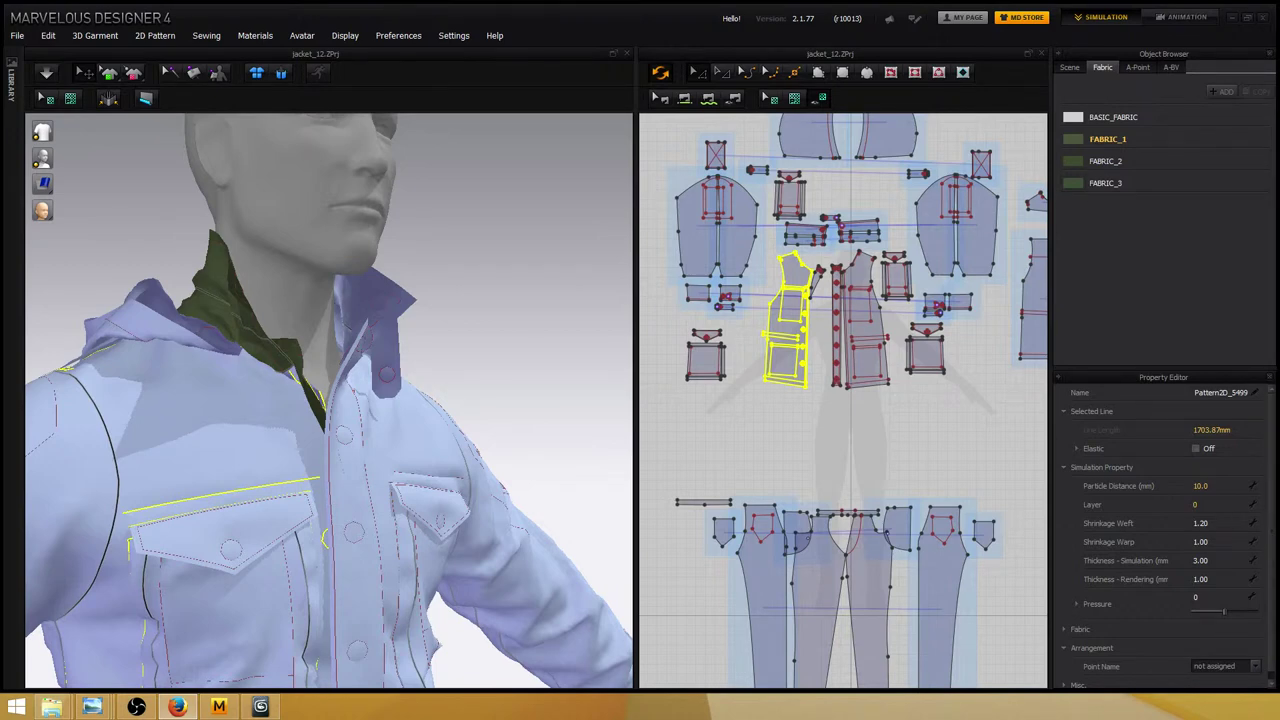
Examine up close how the lower collar, front panel and neck piece meet on the avatar.
right_drag(477, 366, 423, 336)
scroll(423, 336, up, 6)
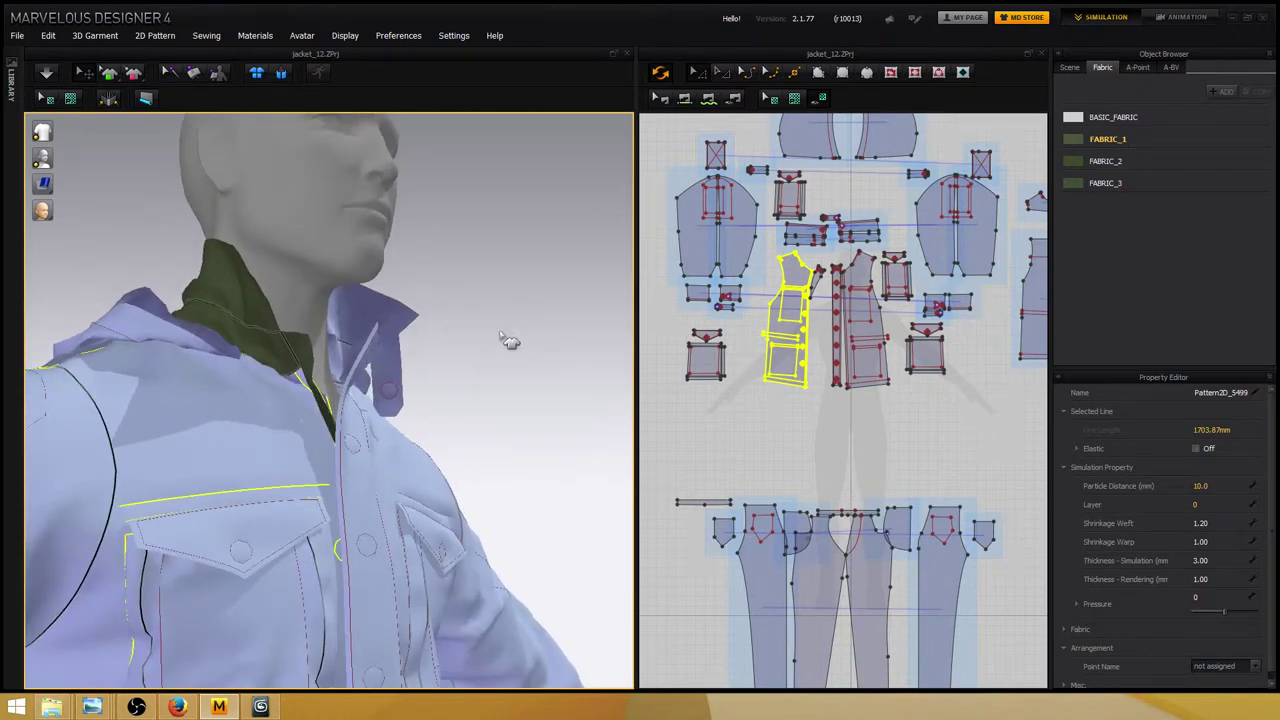
scroll(540, 336, up, 4)
click(340, 383)
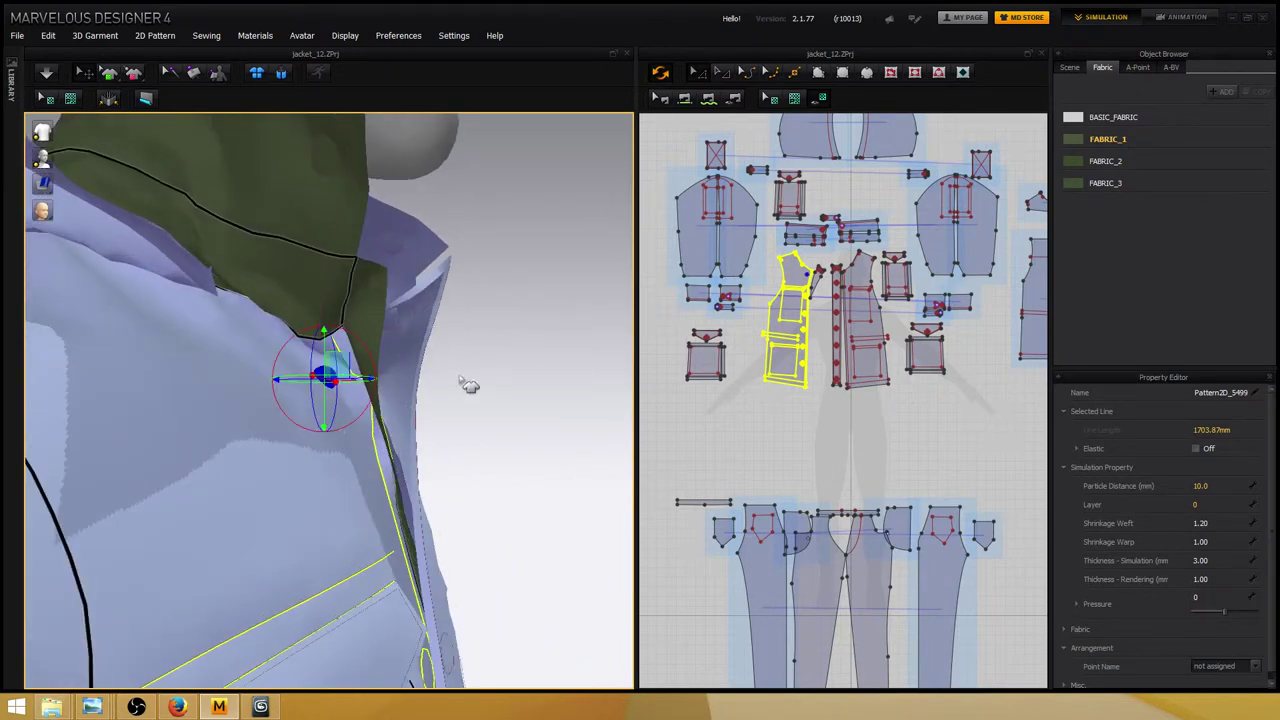
scroll(480, 382, up, 2)
click(529, 371)
click(351, 405)
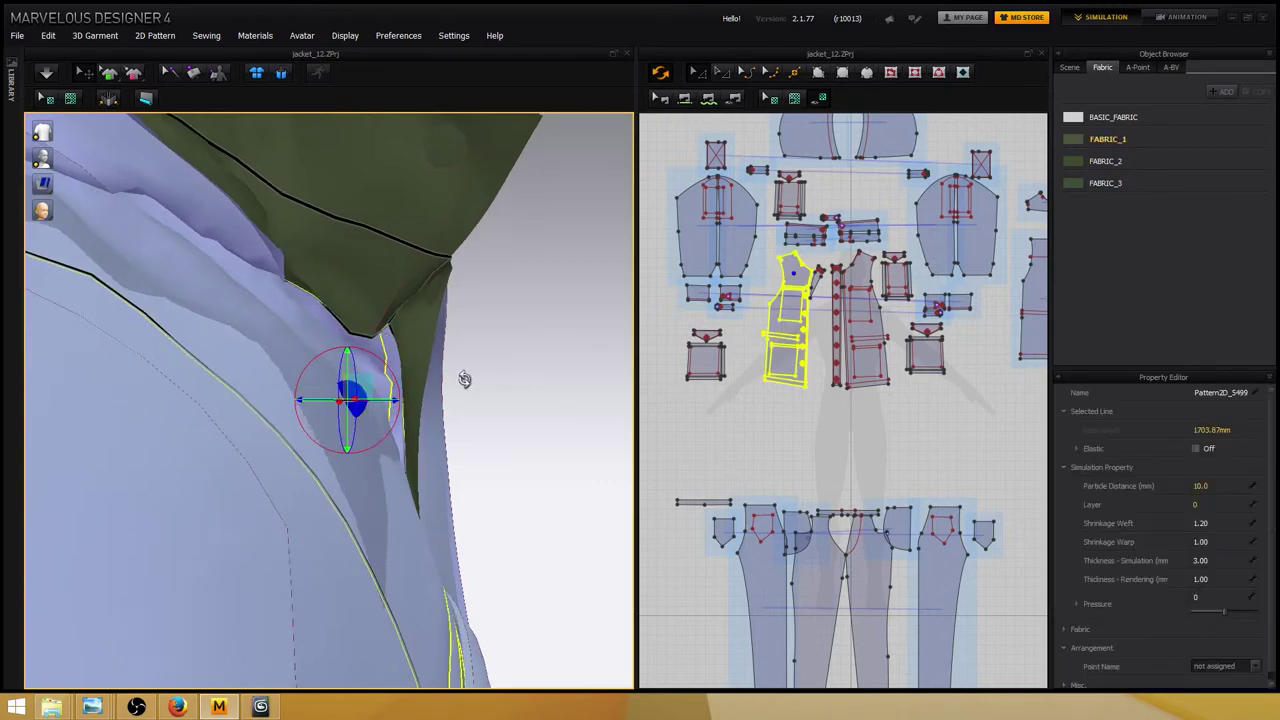
right_drag(466, 374, 461, 330)
scroll(442, 351, down, 10)
scroll(491, 343, down, 5)
scroll(463, 340, up, 5)
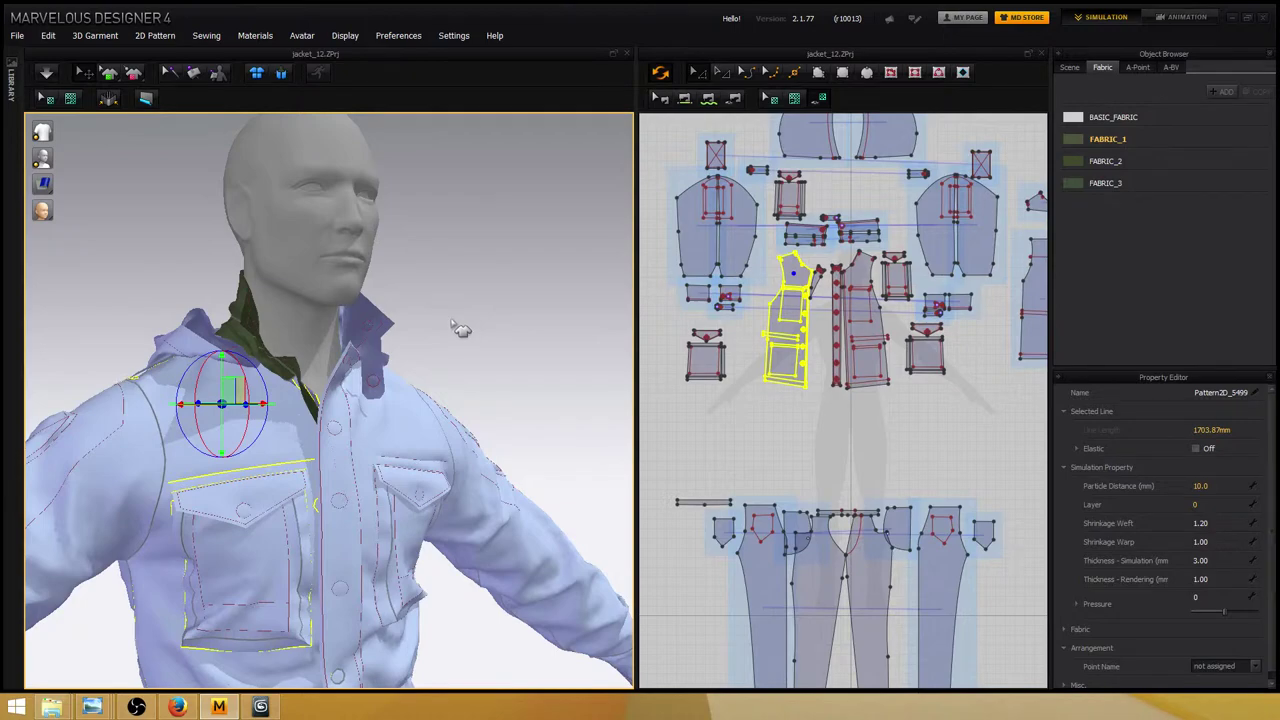
Compare the collar's front seam on the avatar with the neck piece's shape in the 2D pattern.
scroll(403, 317, up, 5)
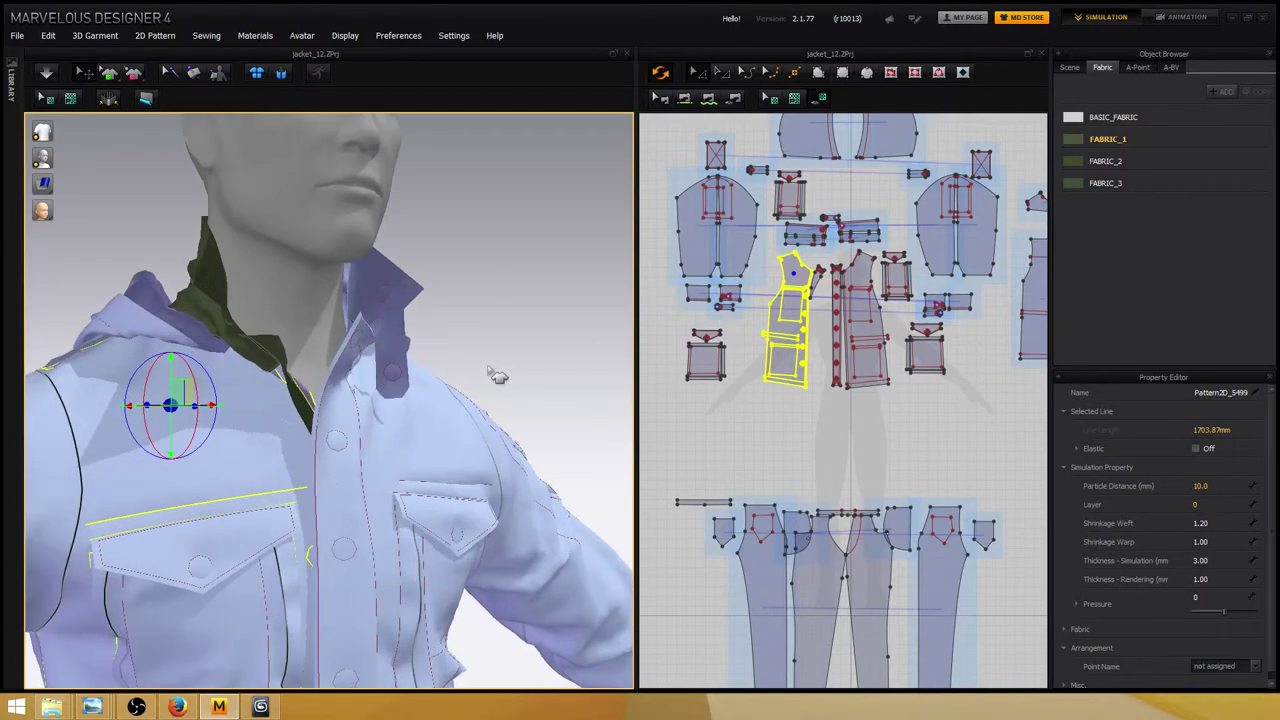
mouse_move(494, 371)
right_down()
mouse_move(571, 366)
mouse_move(477, 360)
mouse_move(551, 351)
mouse_move(533, 362)
mouse_move(486, 343)
mouse_move(530, 351)
mouse_move(491, 380)
right_up()
scroll(528, 361, up, 3)
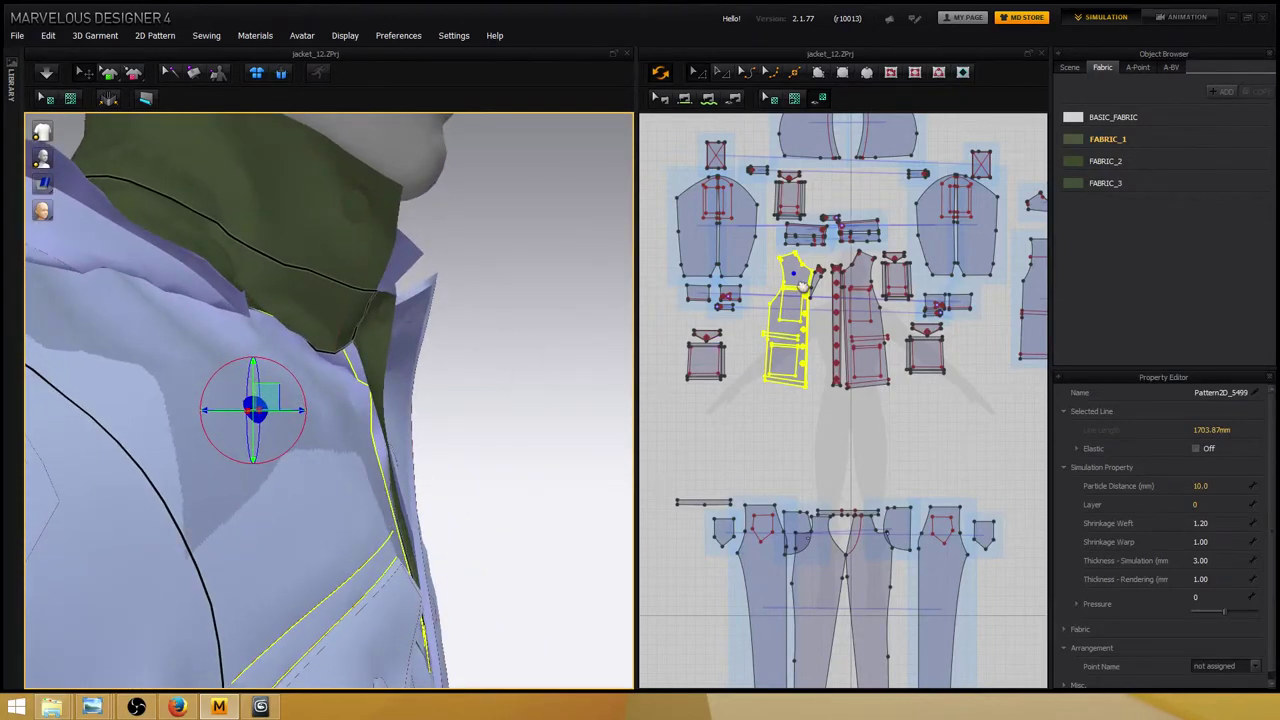
scroll(806, 300, down, 2)
scroll(809, 315, up, 6)
scroll(809, 315, up, 3)
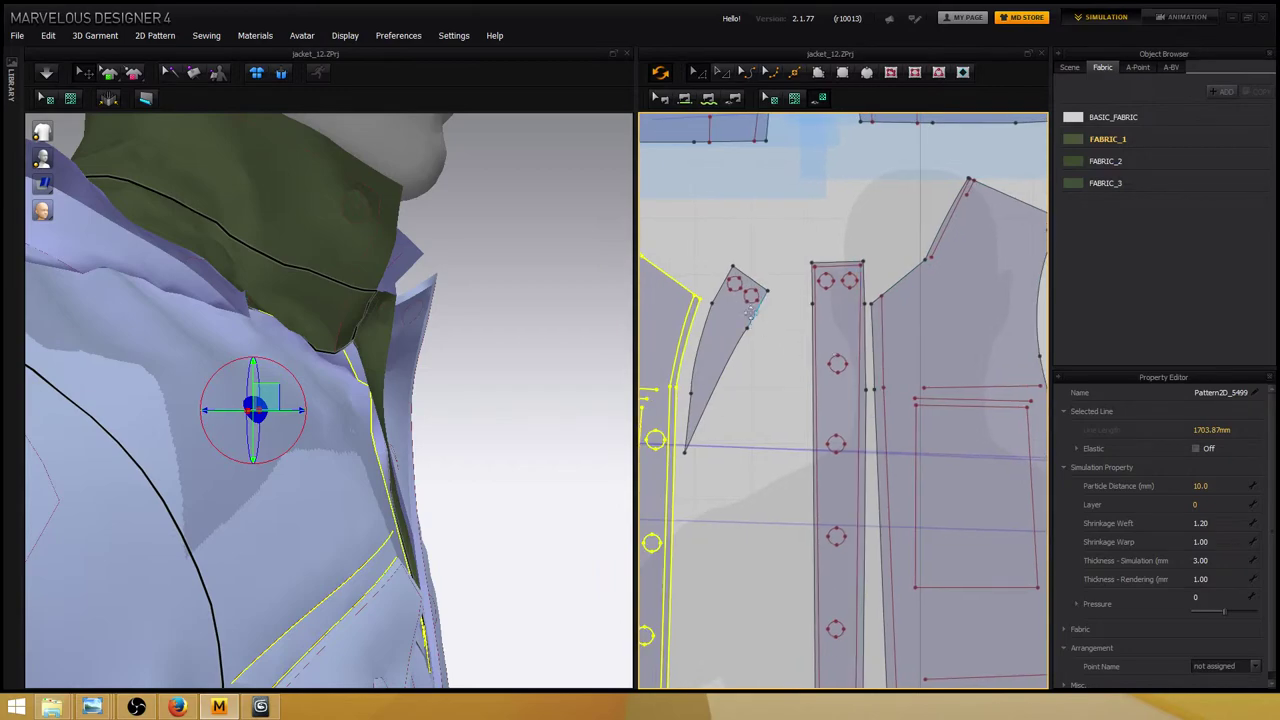
right_drag(478, 322, 451, 320)
scroll(349, 334, up, 3)
scroll(313, 332, down, 3)
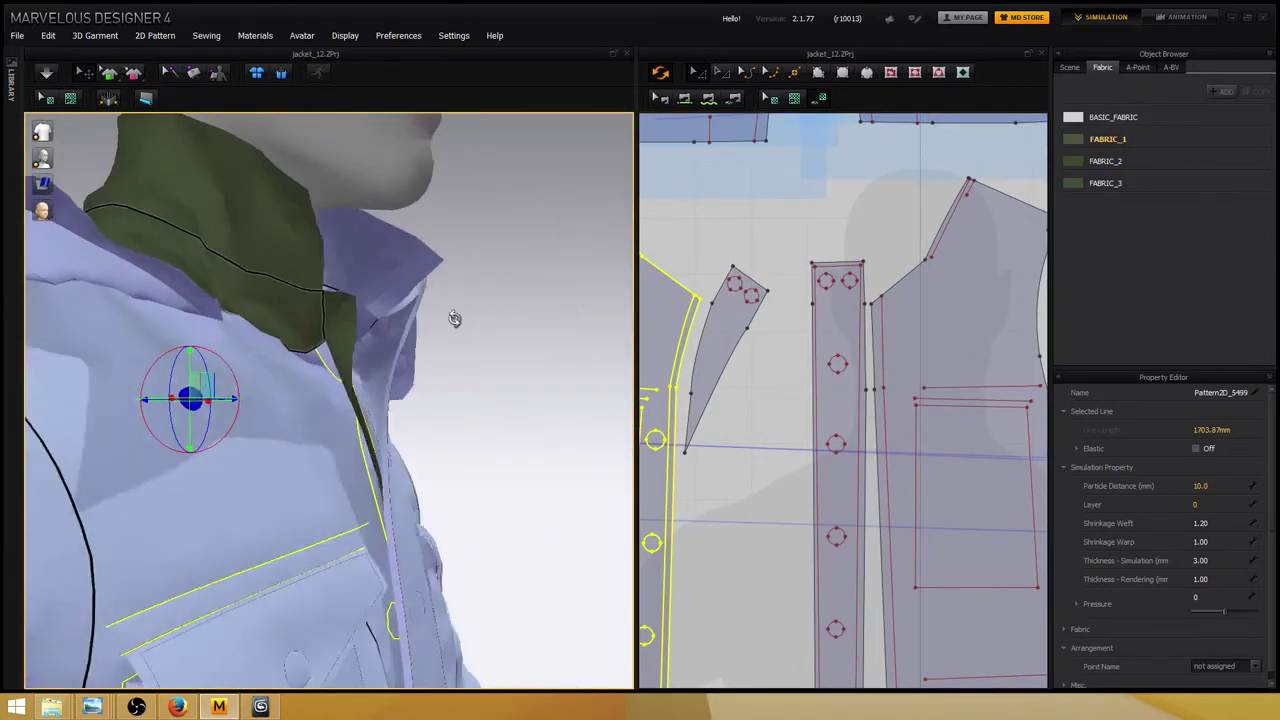
Compare the line lengths of the neck piece's top edge and the button placket's top edge.
click(779, 340)
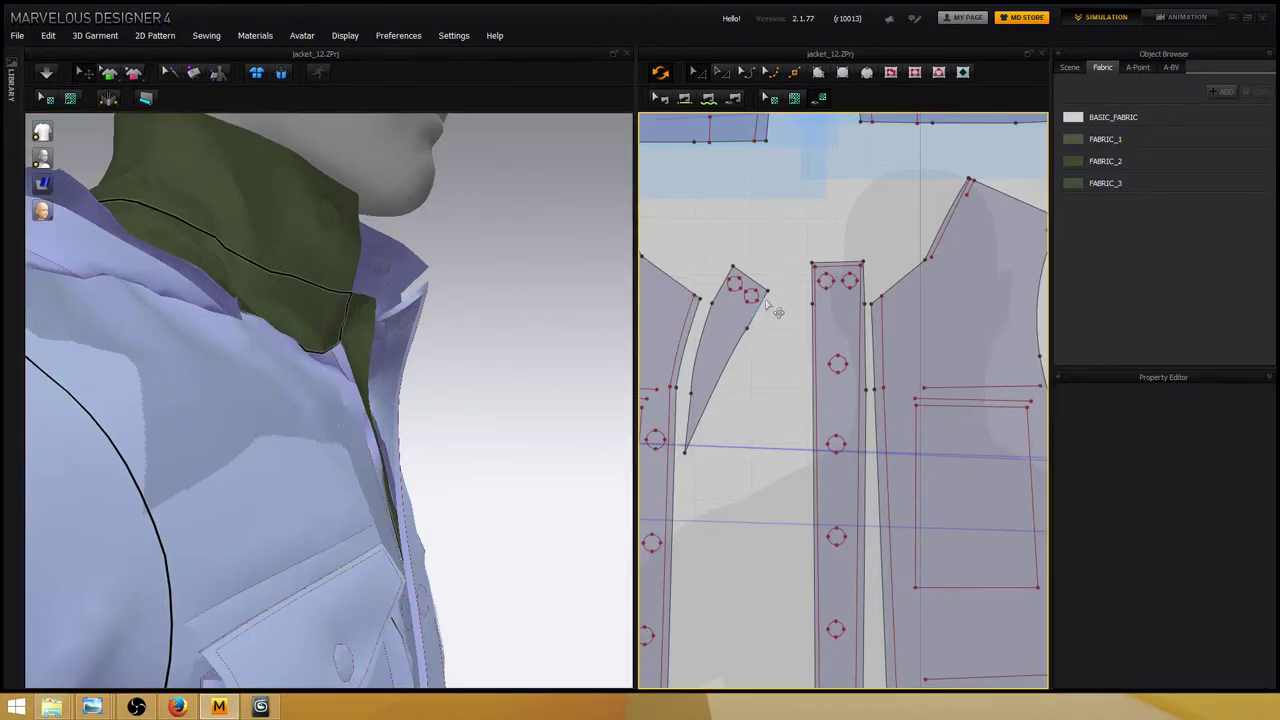
click(758, 283)
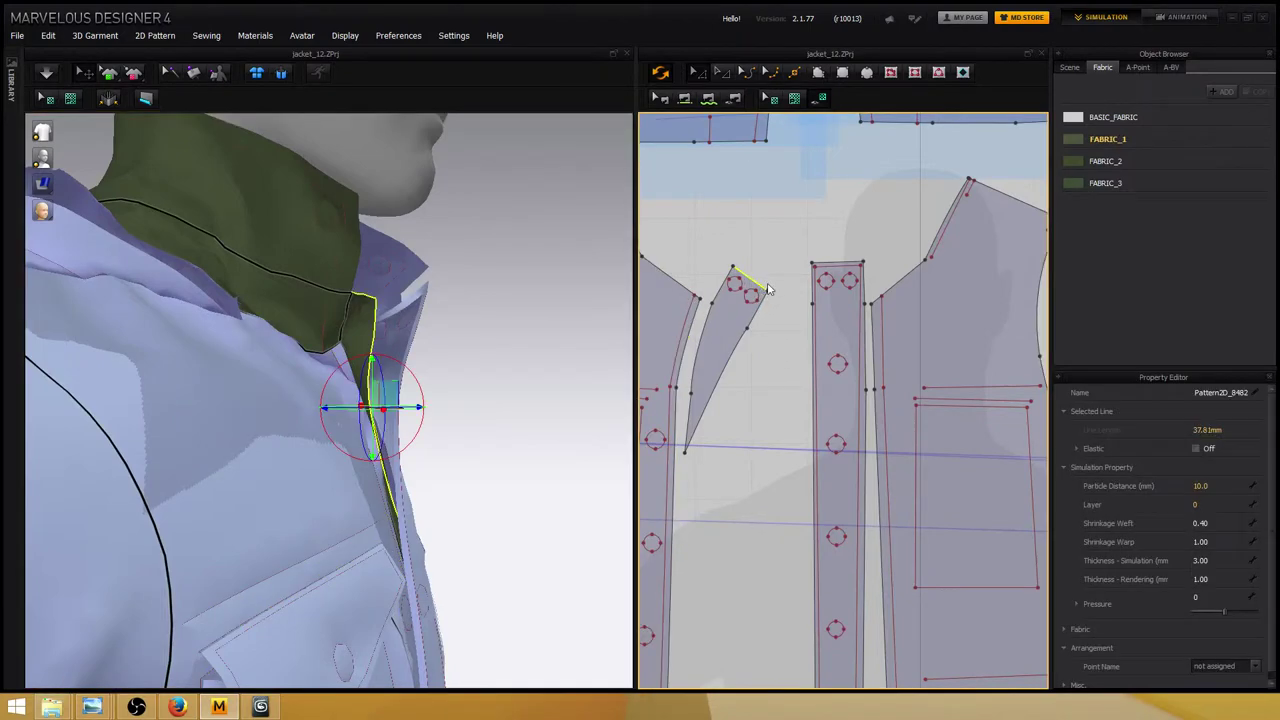
click(836, 265)
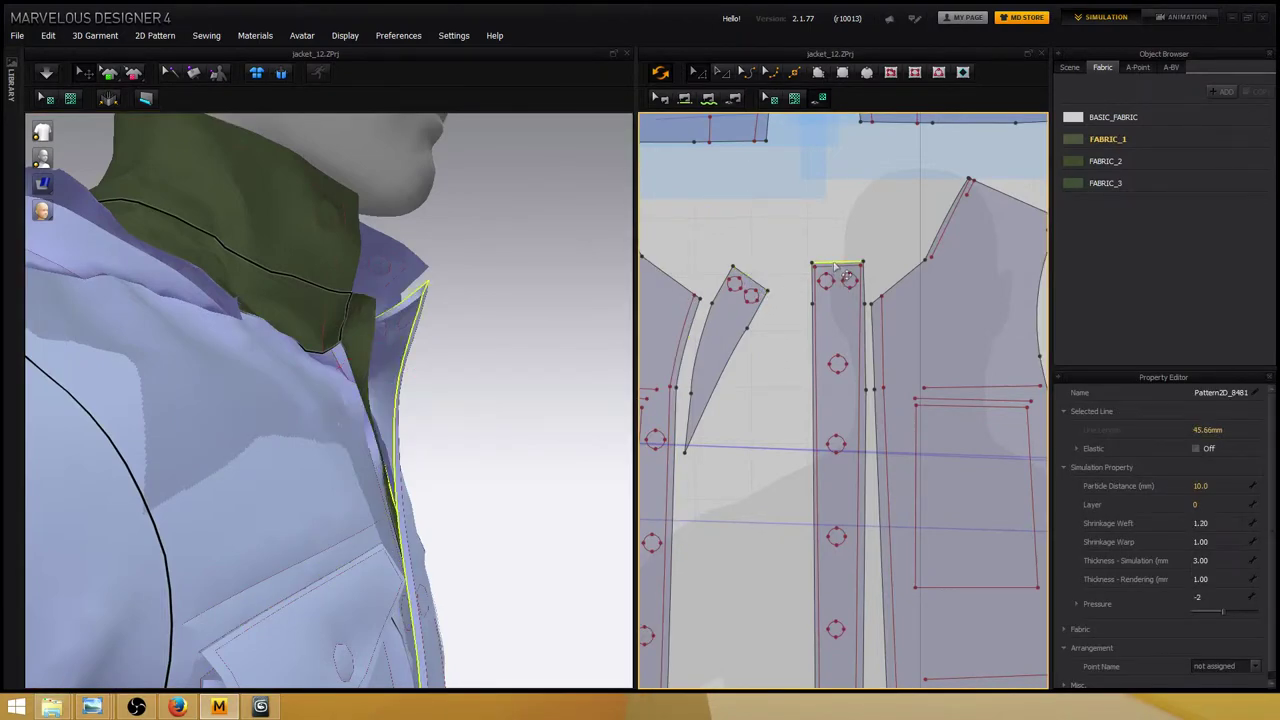
click(758, 286)
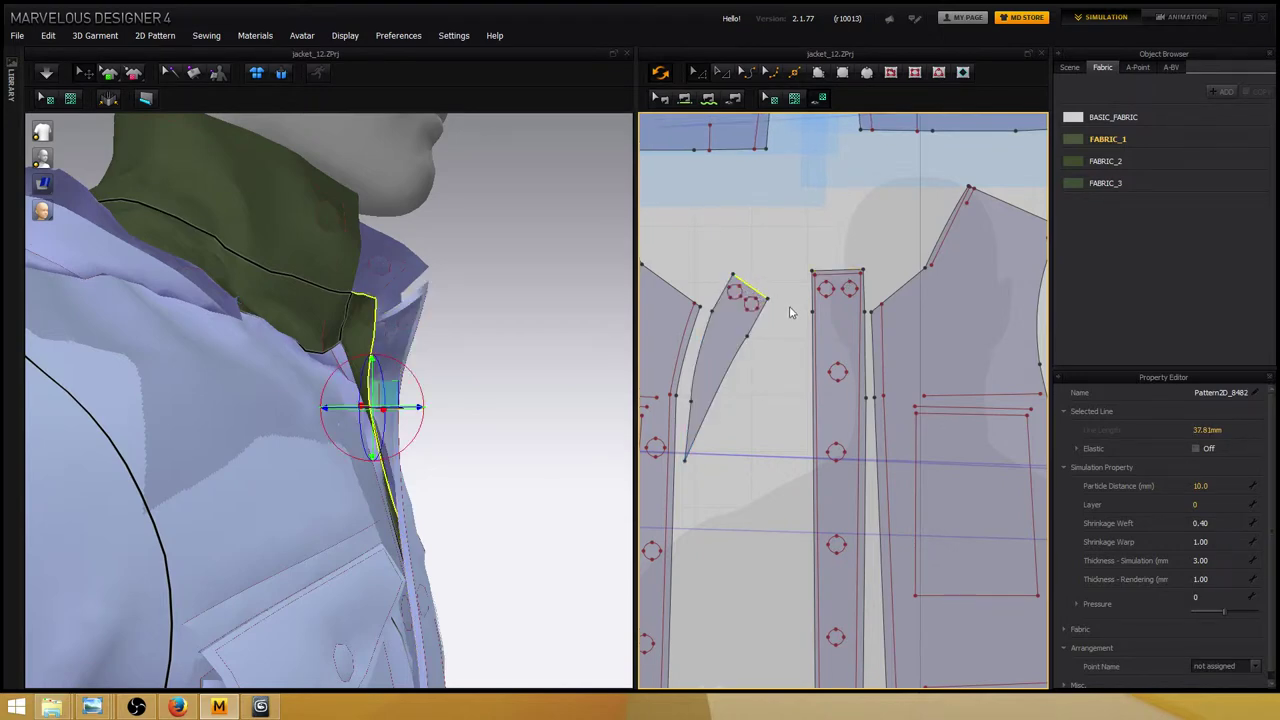
middle_drag(789, 302, 791, 310)
Widen the neck piece by moving its short outer edge outward, and check the placket's top edge length for comparison.
click(763, 316)
scroll(762, 314, up, 2)
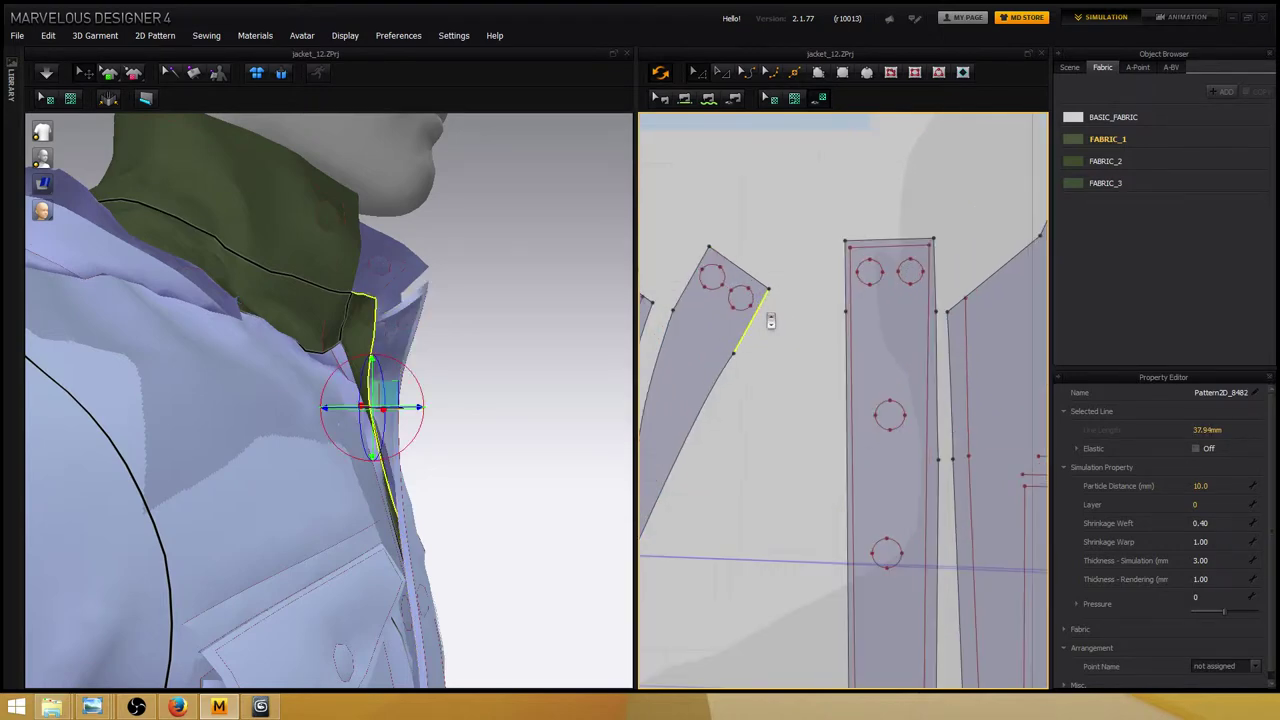
drag(760, 312, 774, 319)
click(882, 242)
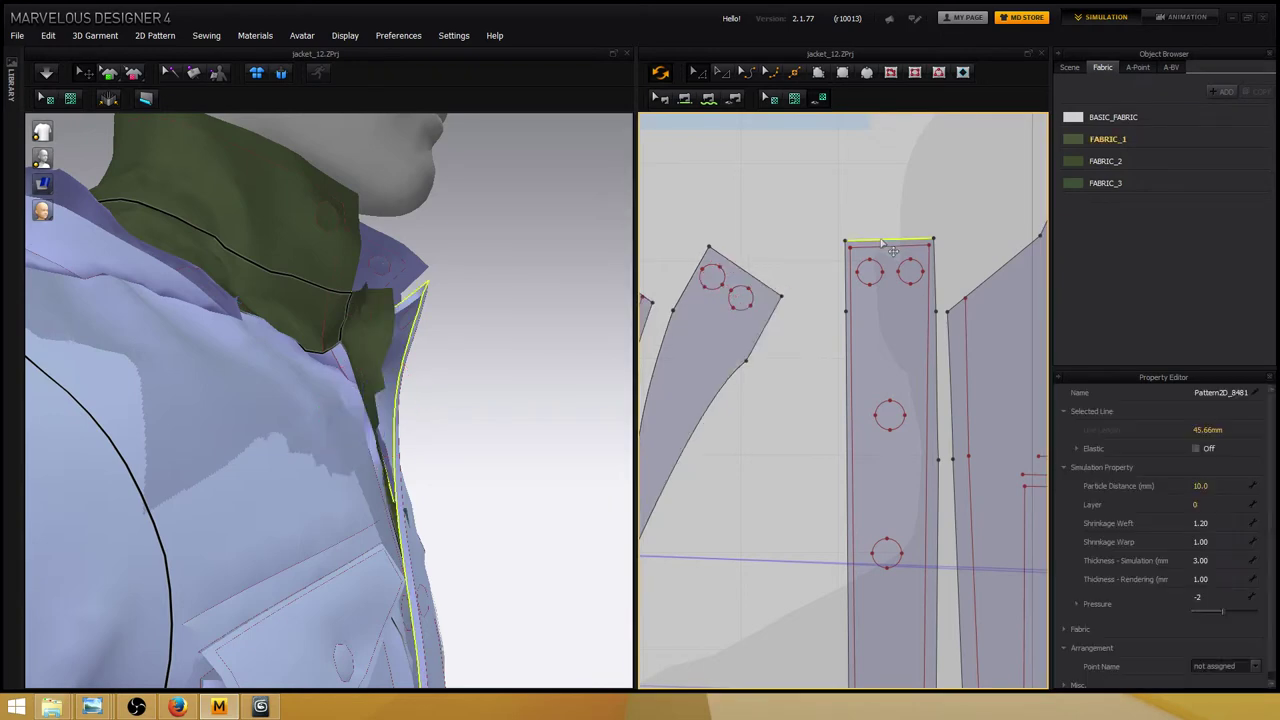
Delete the intermediate point on the neck piece's outer edge so the edge runs straight to the lower tip.
drag(766, 356, 745, 381)
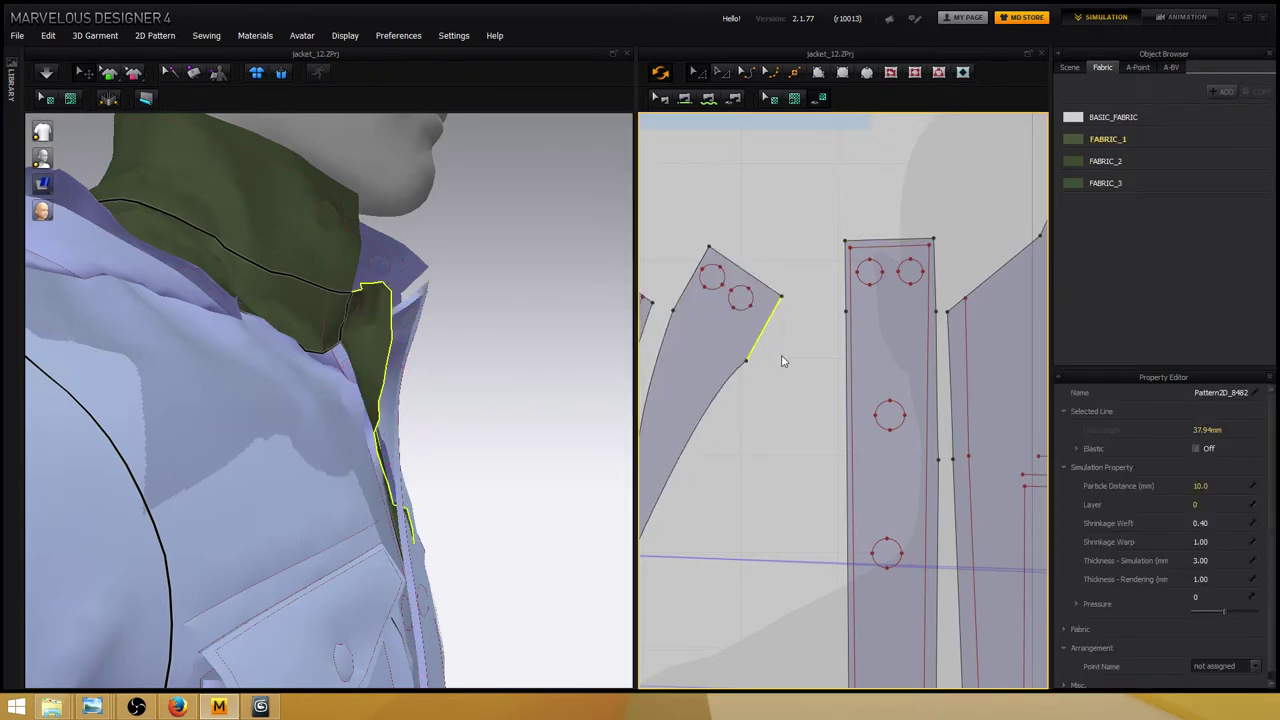
click(745, 366)
click(750, 366)
right_drag(760, 416, 797, 363)
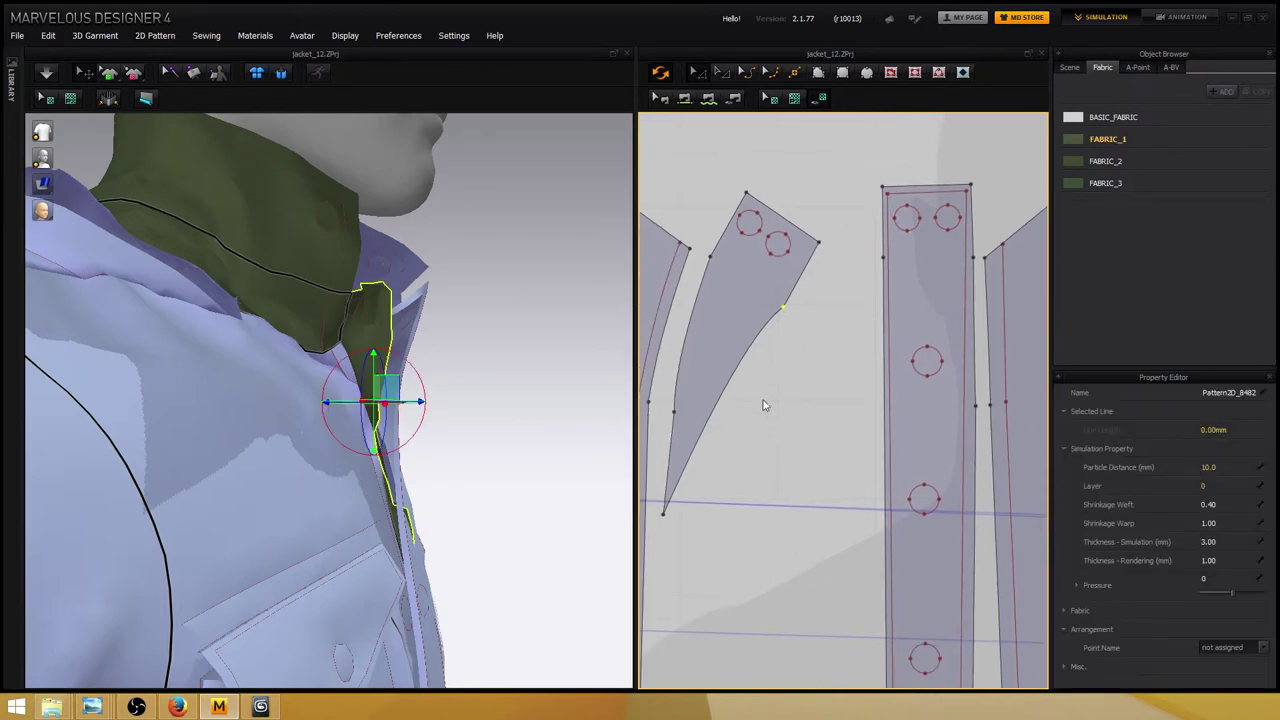
right_drag(521, 347, 486, 351)
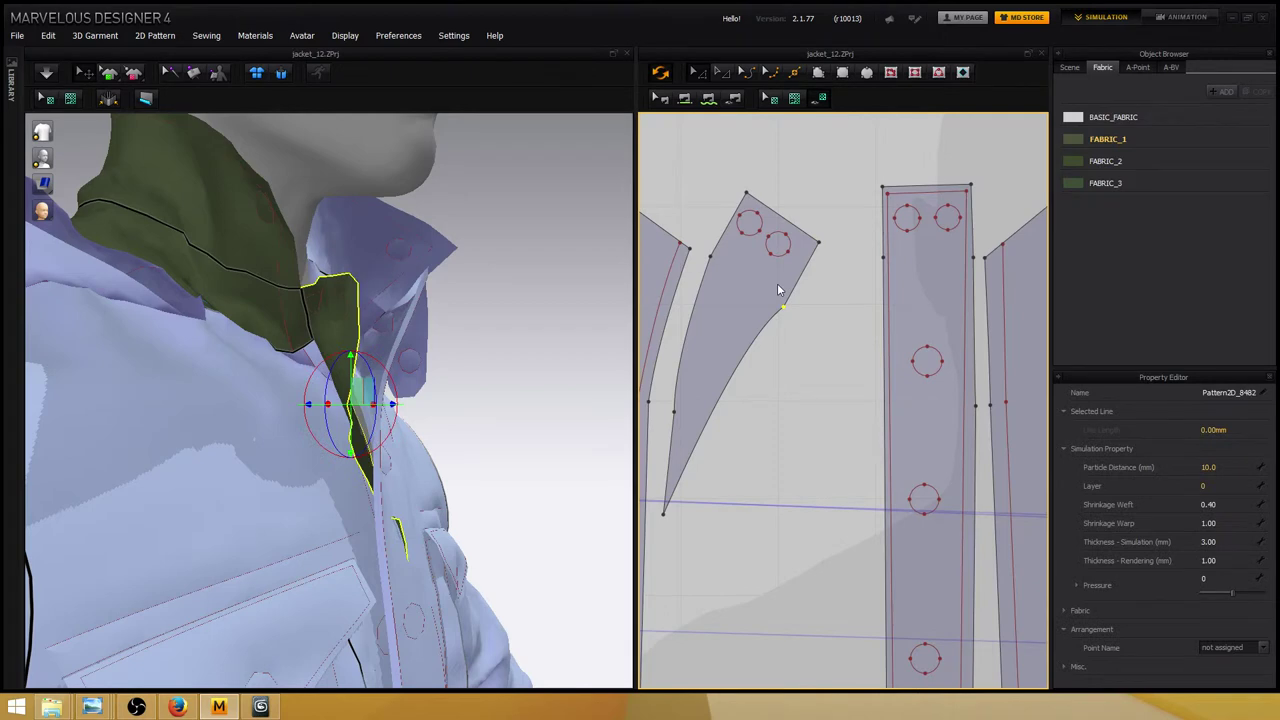
click(843, 342)
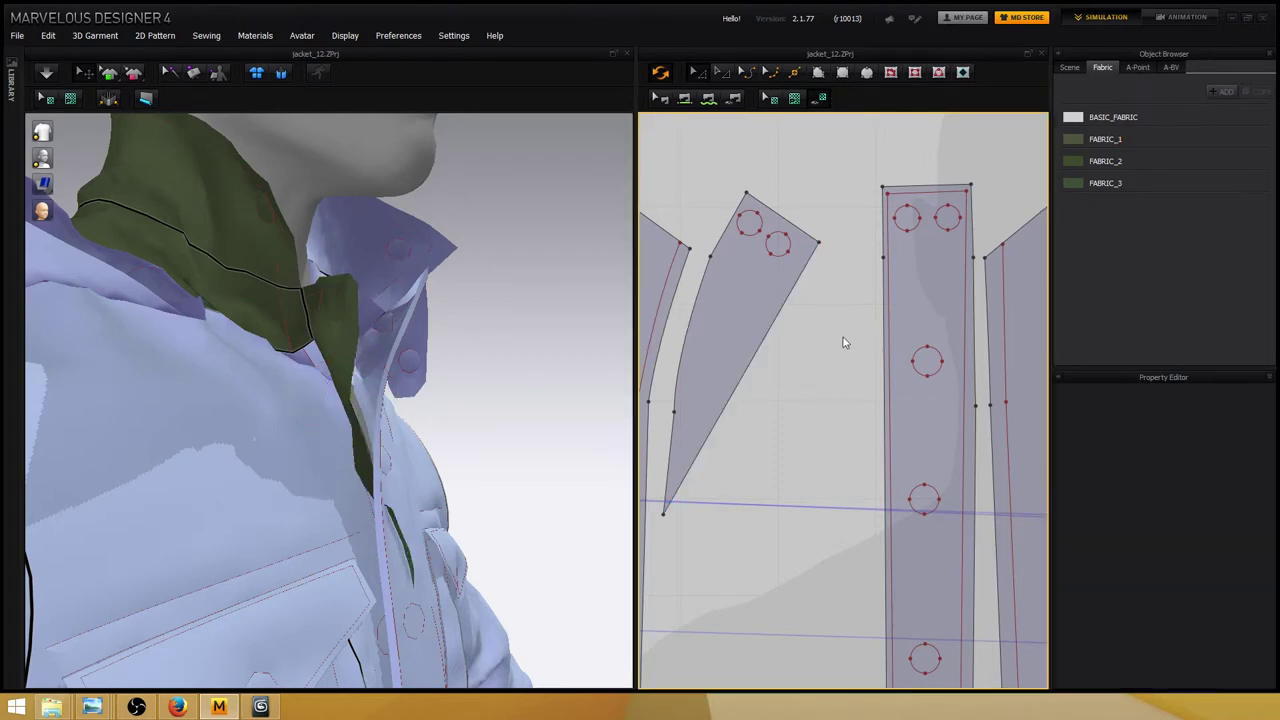
Shift both button circles on the neck piece slightly toward its outer edge, and view the neck area on the avatar.
right_click(843, 342)
scroll(791, 251, down, 3)
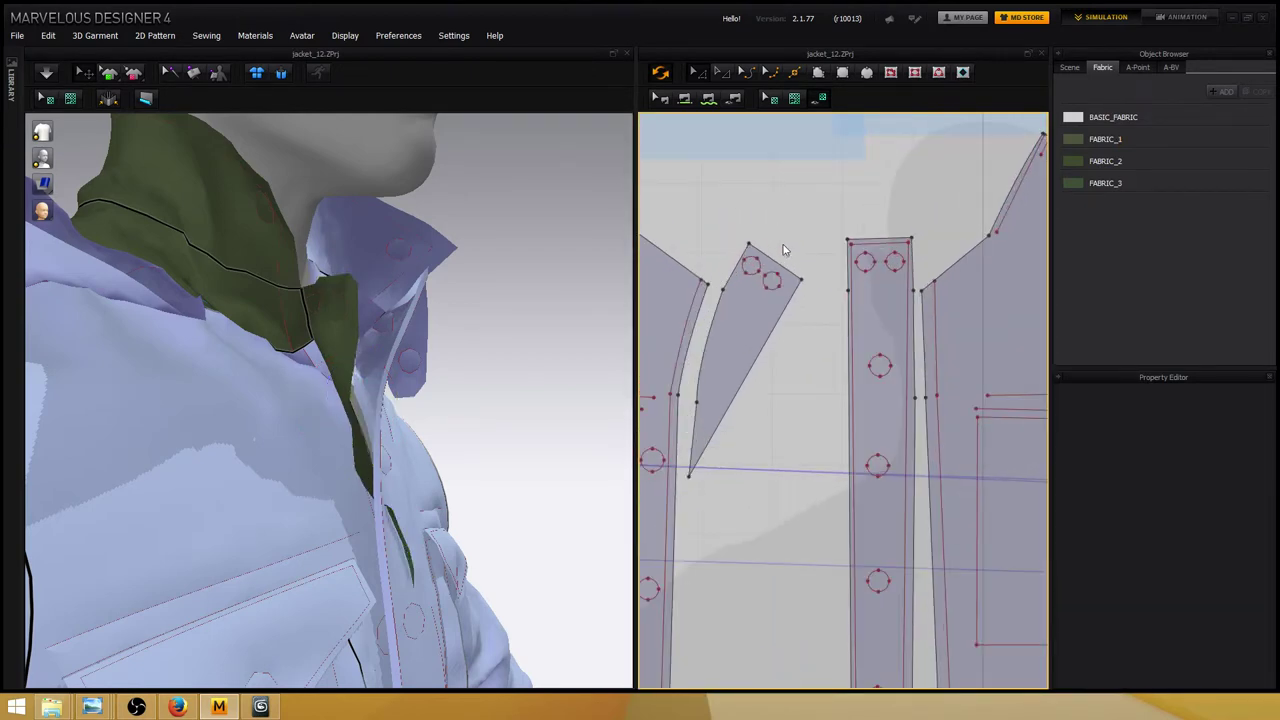
scroll(791, 251, up, 3)
click(768, 278)
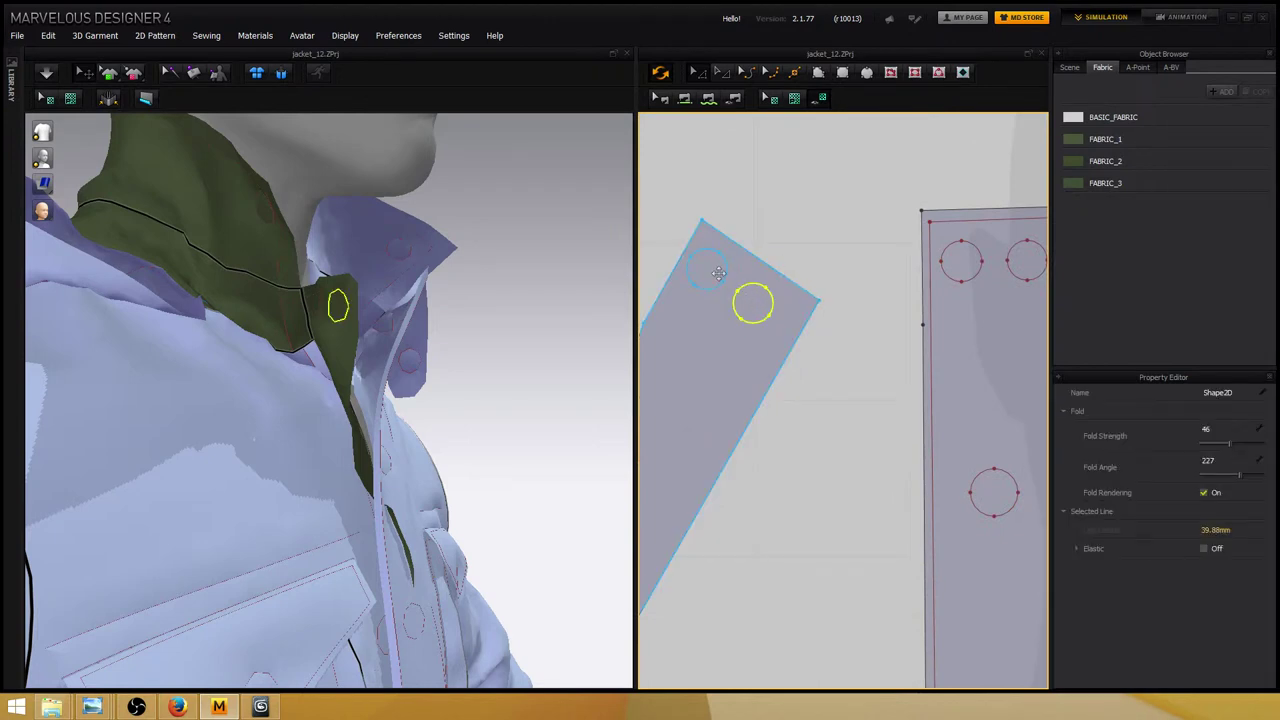
drag(718, 267, 726, 276)
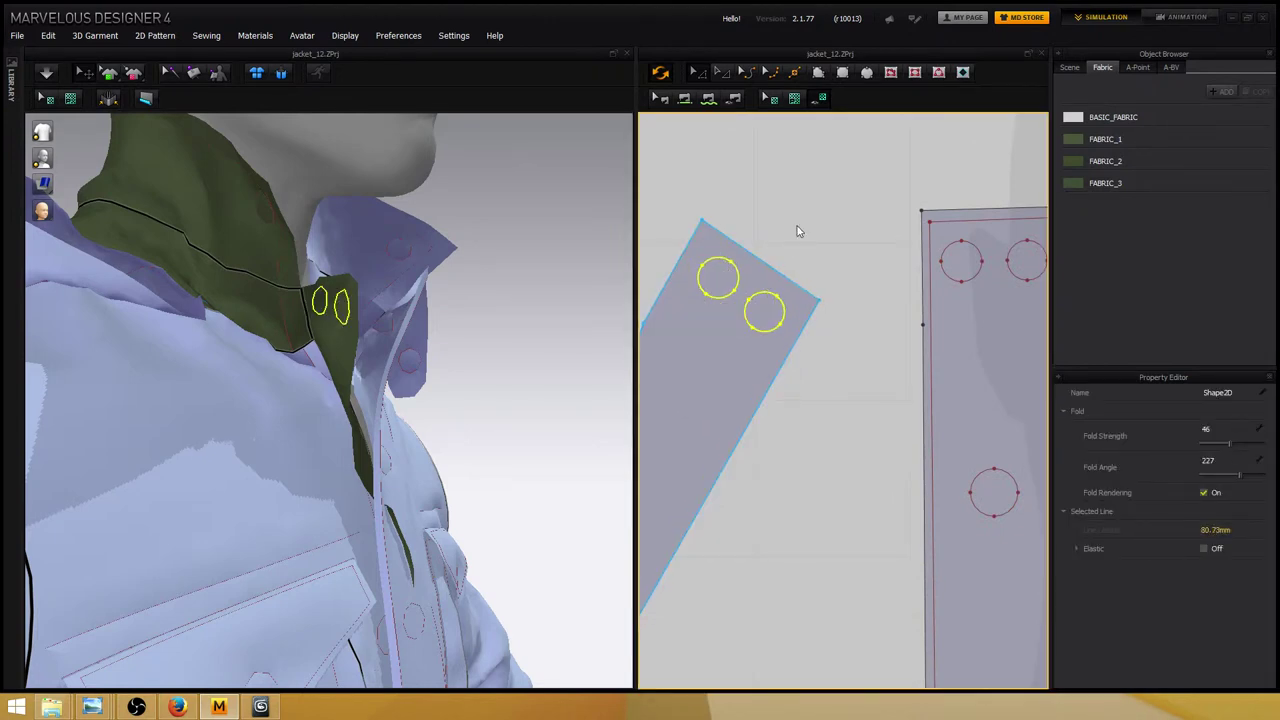
click(797, 229)
right_drag(556, 310, 23, 294)
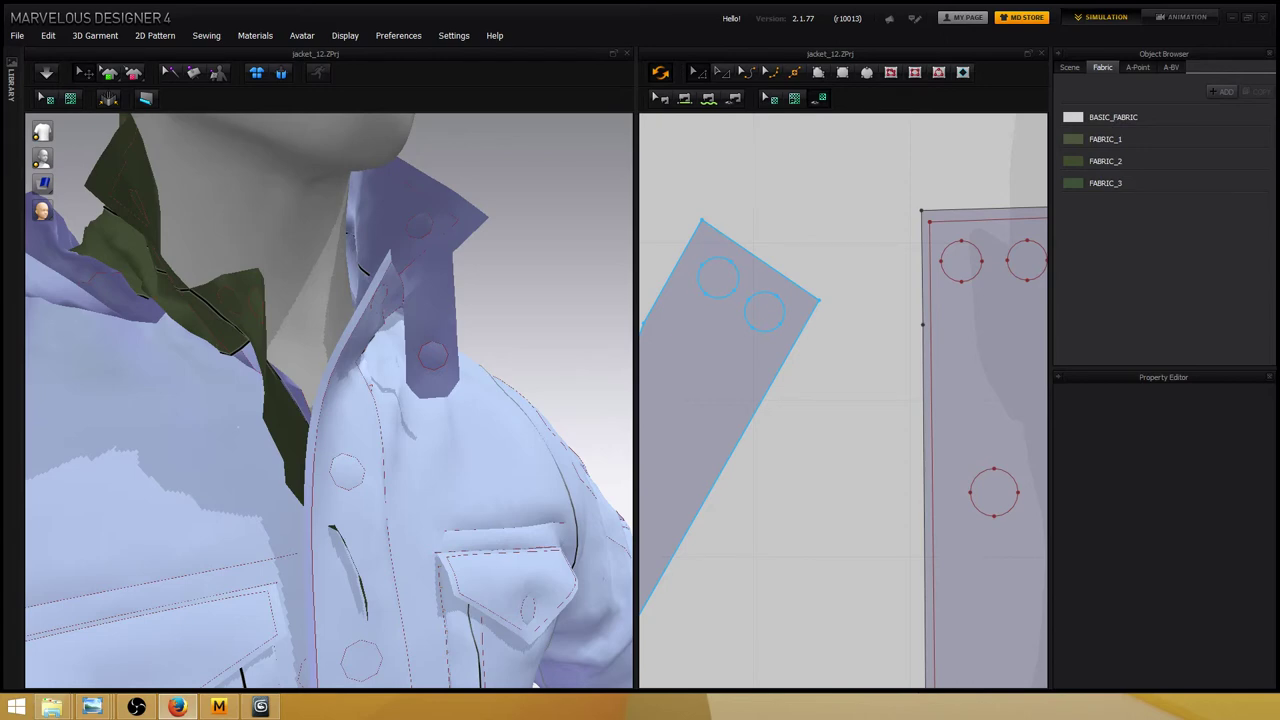
drag(454, 408, 440, 372)
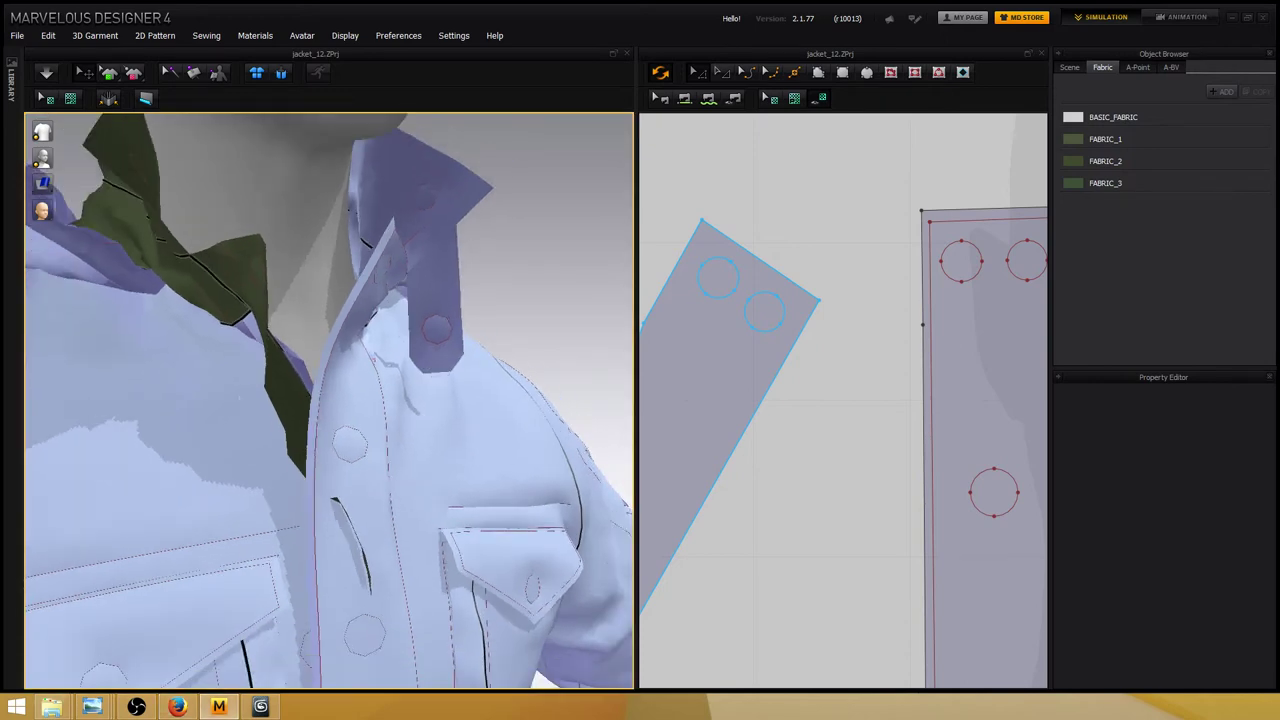